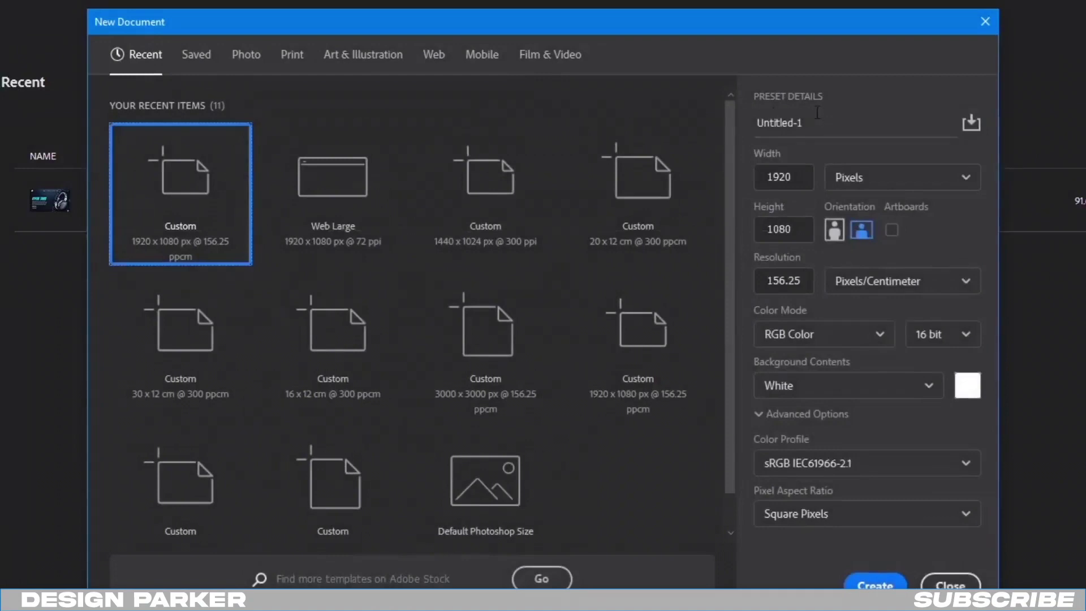
# - Name the new document Ui Design and size it 1920 × 1080 pixels
pyautogui.moveTo(817, 112); pyautogui.dragTo(738, 124)
pyautogui.write('Ui')
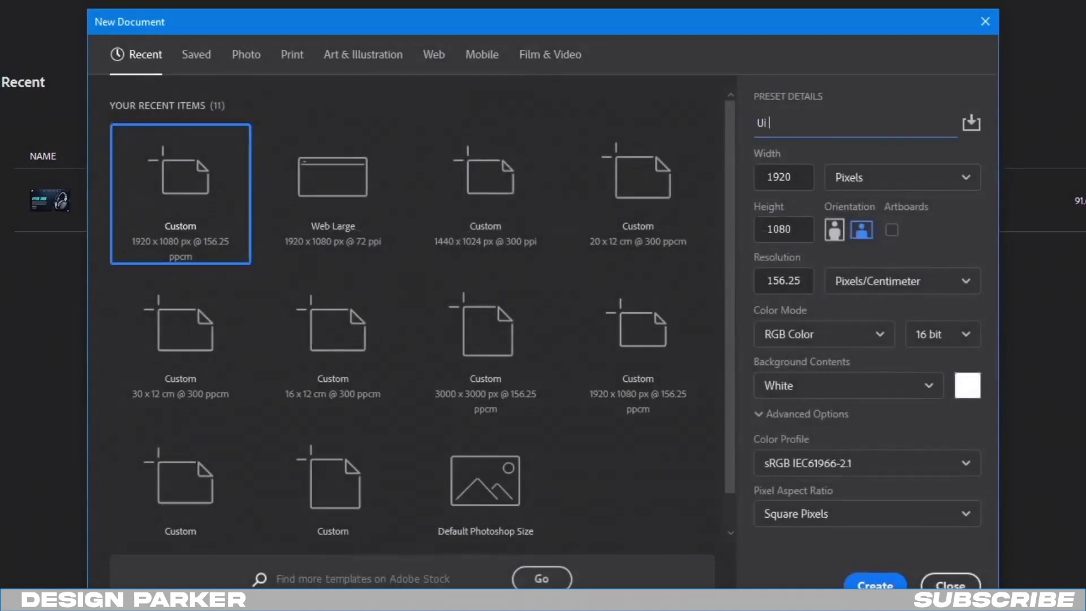
pyautogui.write(' Design')
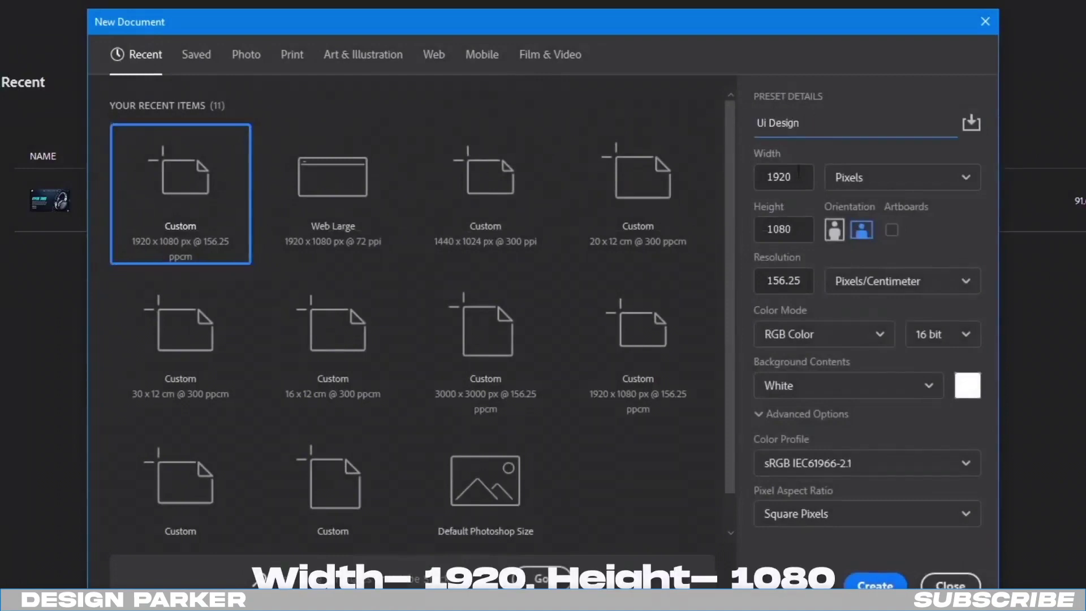
pyautogui.moveTo(799, 171); pyautogui.dragTo(747, 171)
pyautogui.write('1920')
pyautogui.moveTo(807, 238); pyautogui.dragTo(745, 232)
pyautogui.write('1080')
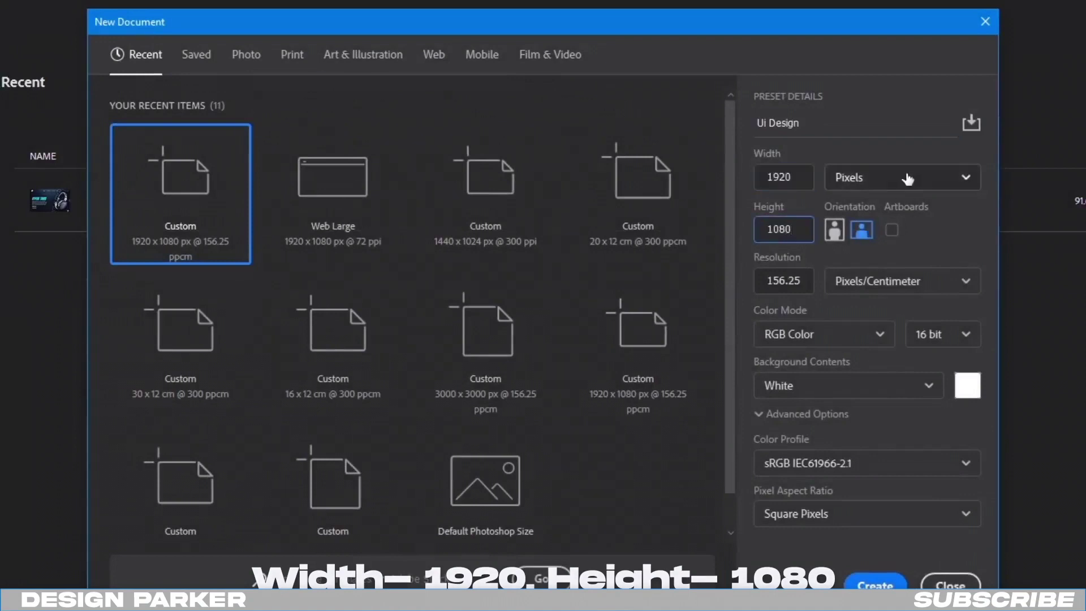
pyautogui.click(908, 179)
pyautogui.click(890, 211)
# - Set resolution 300 and RGB Color 16 bit, then create the document
pyautogui.moveTo(806, 281); pyautogui.dragTo(765, 282)
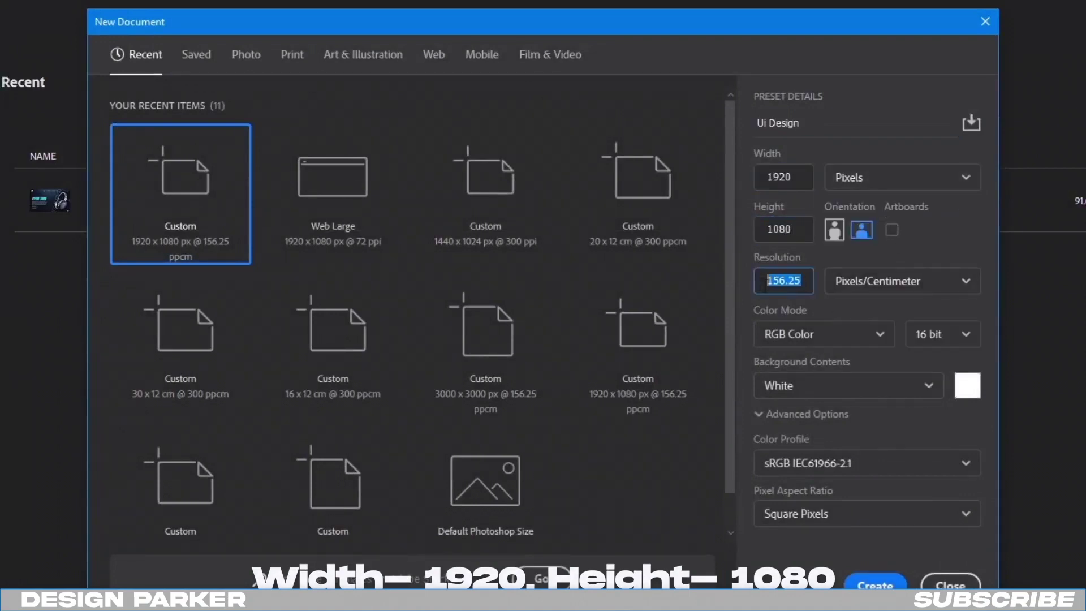
pyautogui.write('300')
pyautogui.click(857, 281)
pyautogui.click(852, 342)
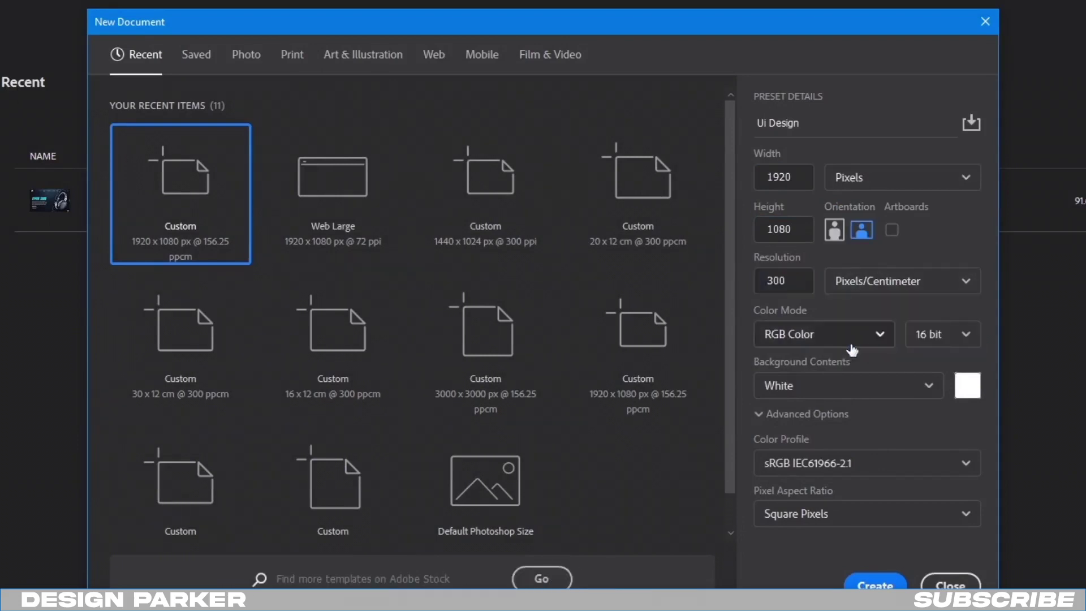
pyautogui.click(807, 425)
pyautogui.click(938, 335)
pyautogui.click(939, 395)
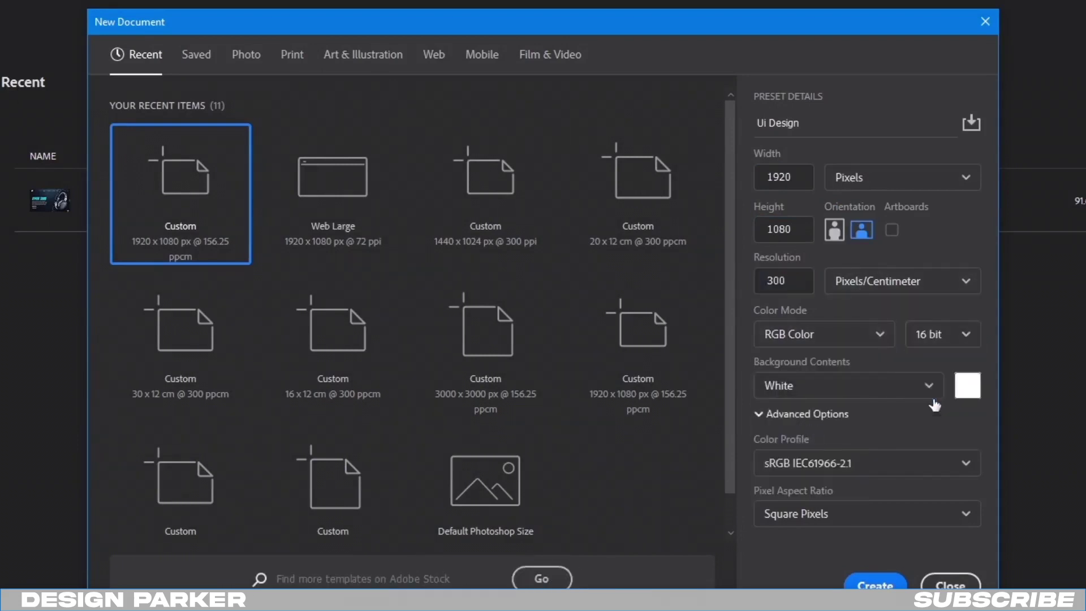
pyautogui.click(874, 584)
# - Add a #101519 Solid Color fill layer and delete the white Background layer
pyautogui.click(1020, 581)
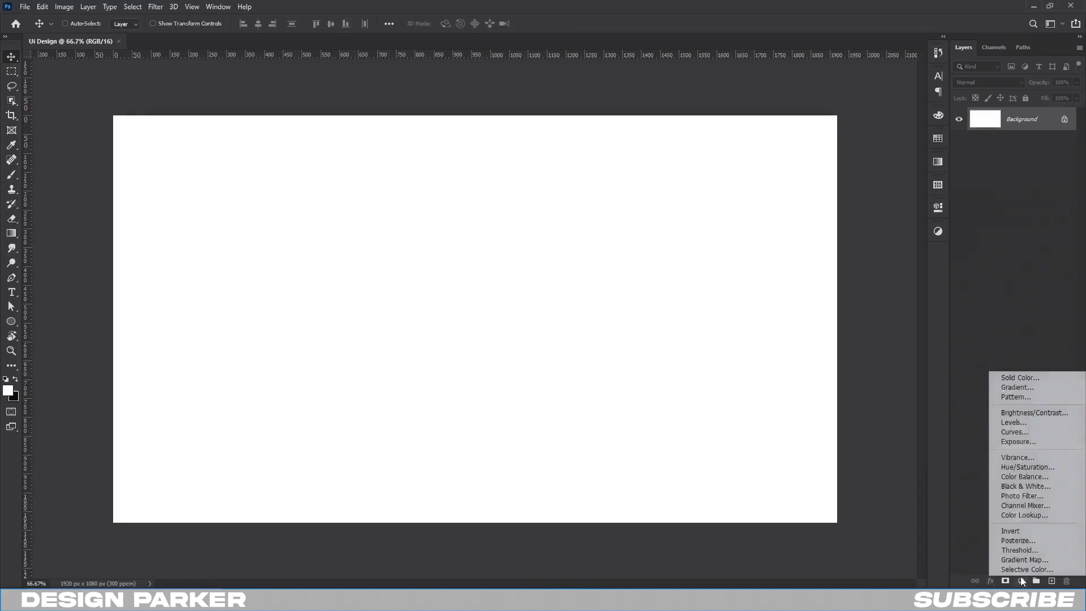
pyautogui.click(1017, 376)
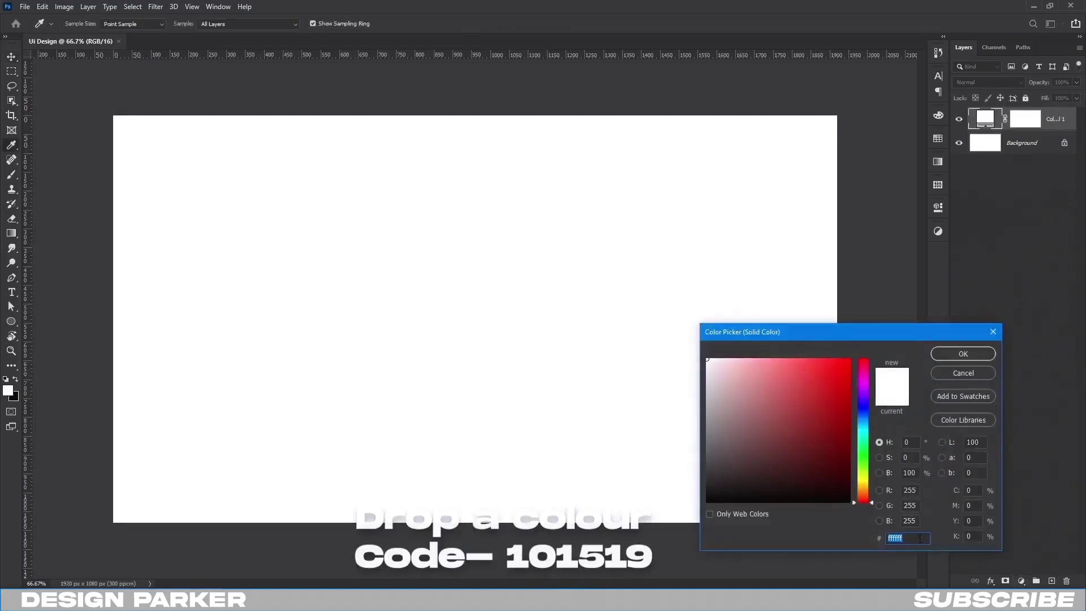
pyautogui.write('101519')
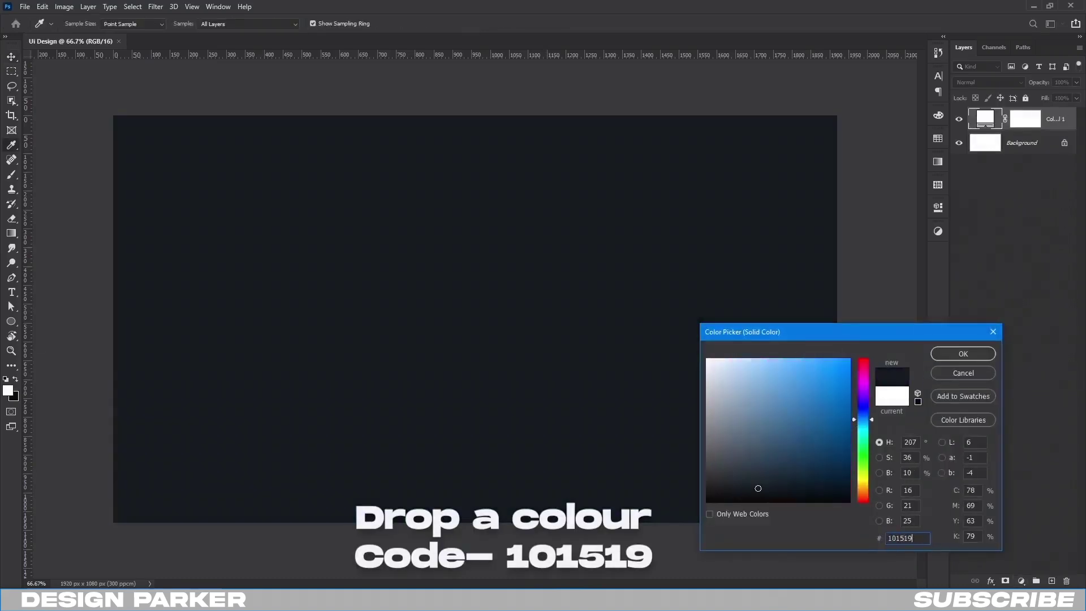
pyautogui.click(983, 354)
pyautogui.click(1064, 144)
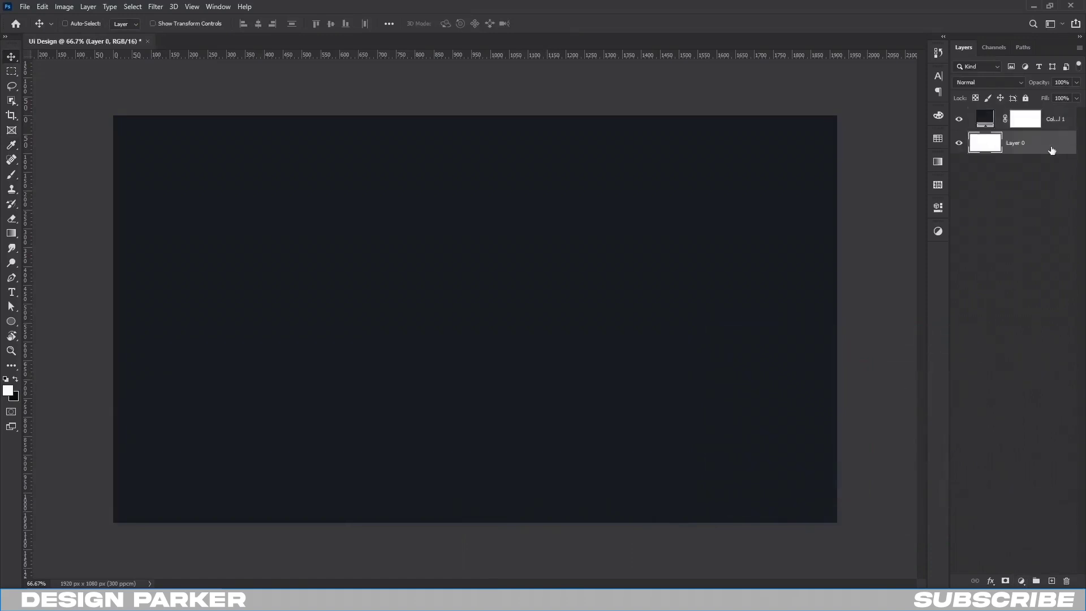
pyautogui.press('Delete')
# - On a new layer, paint a white glow at the top centre with a soft 1300px brush
pyautogui.click(1051, 581)
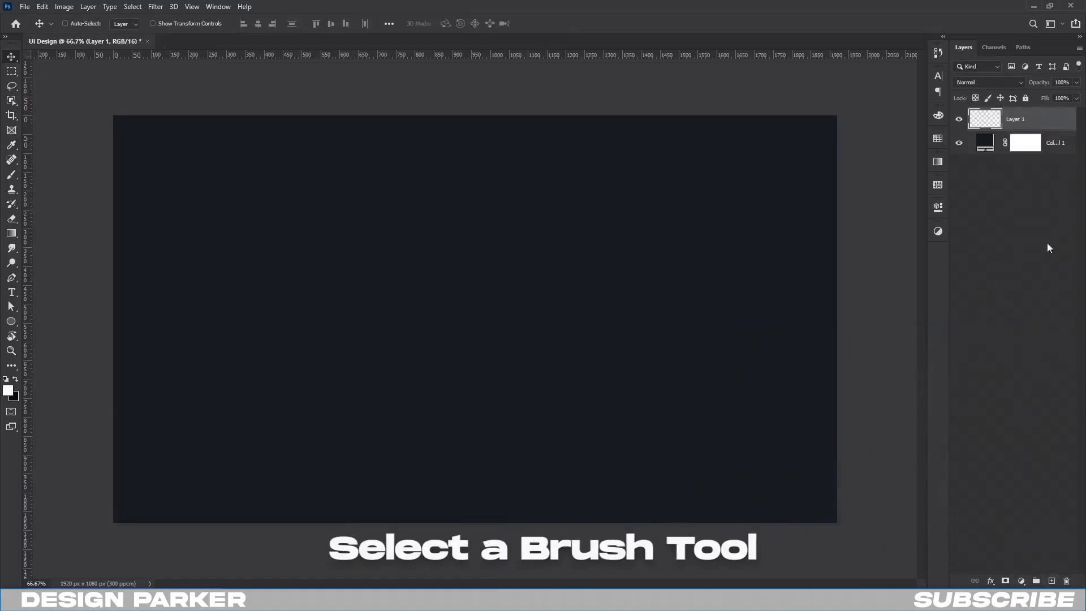
pyautogui.click(11, 175)
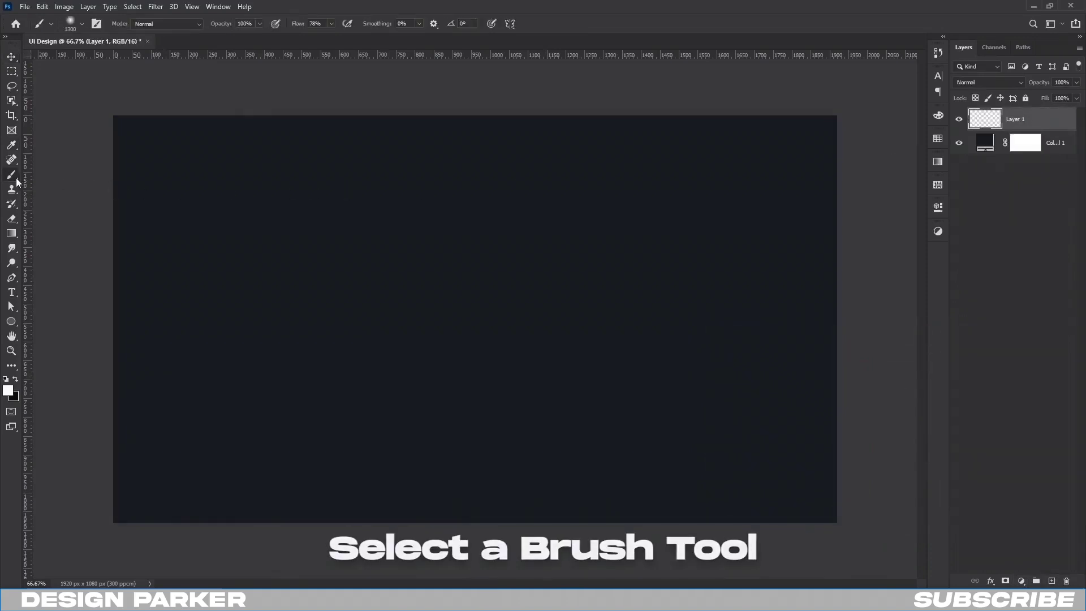
pyautogui.rightClick(433, 198)
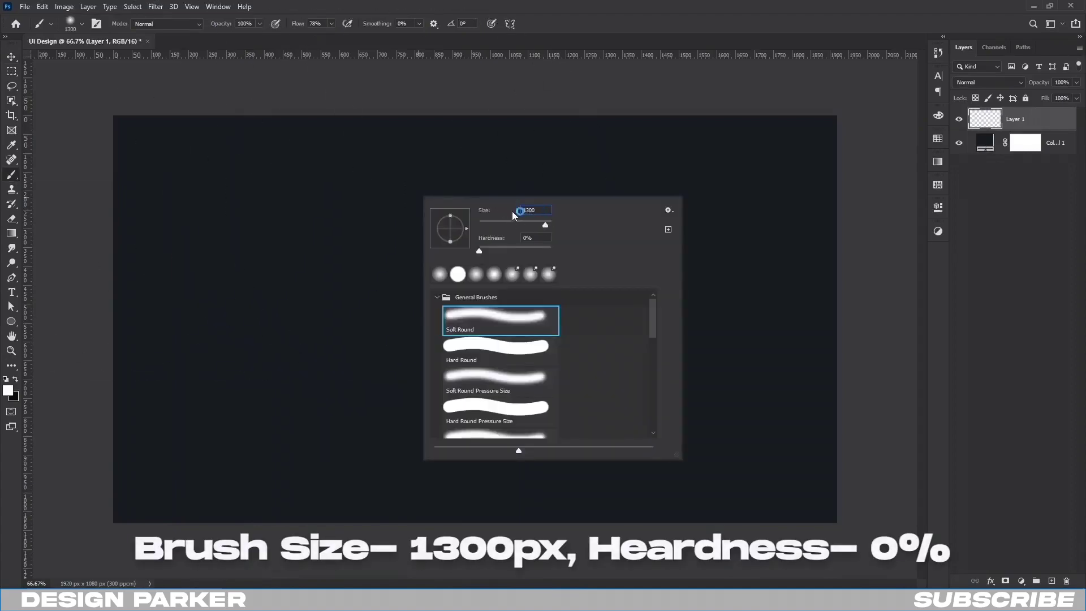
pyautogui.click(503, 323)
pyautogui.press('Return')
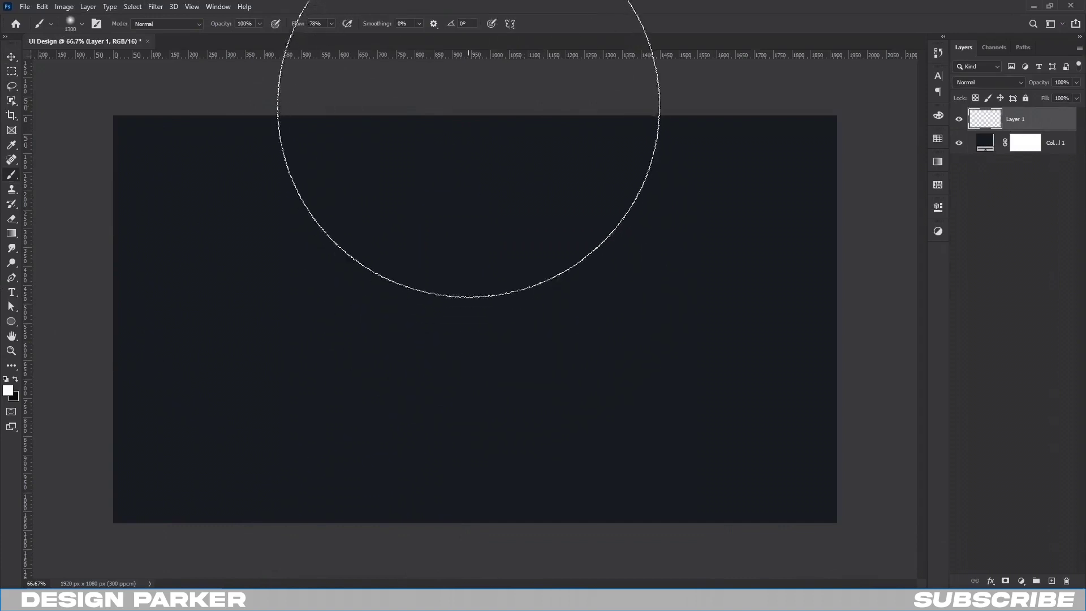
pyautogui.click(473, 98)
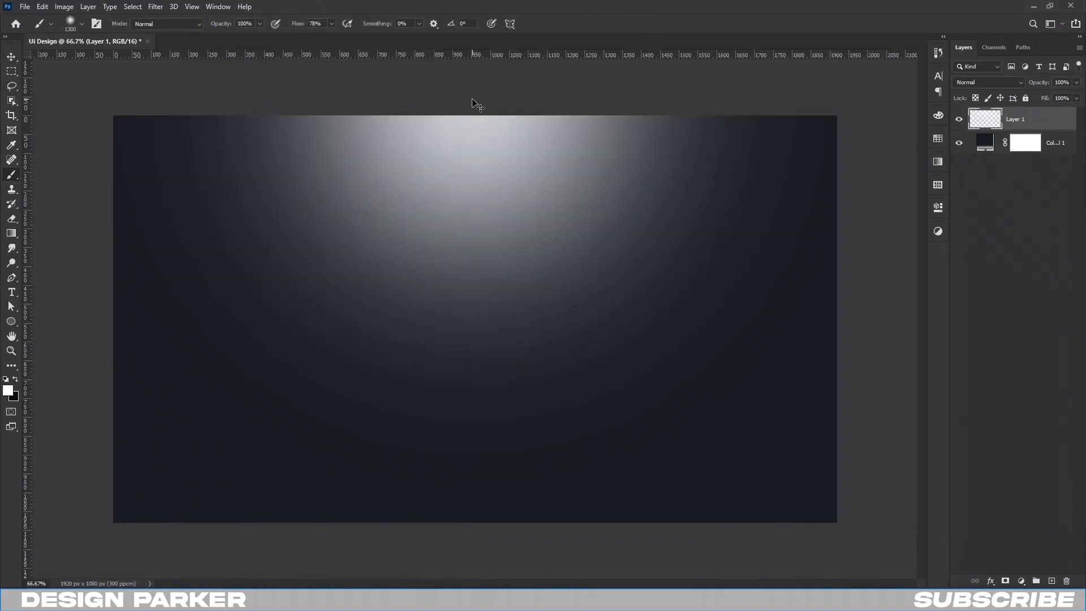
pyautogui.hotkey('ctrl', 'z')
pyautogui.click(482, 128)
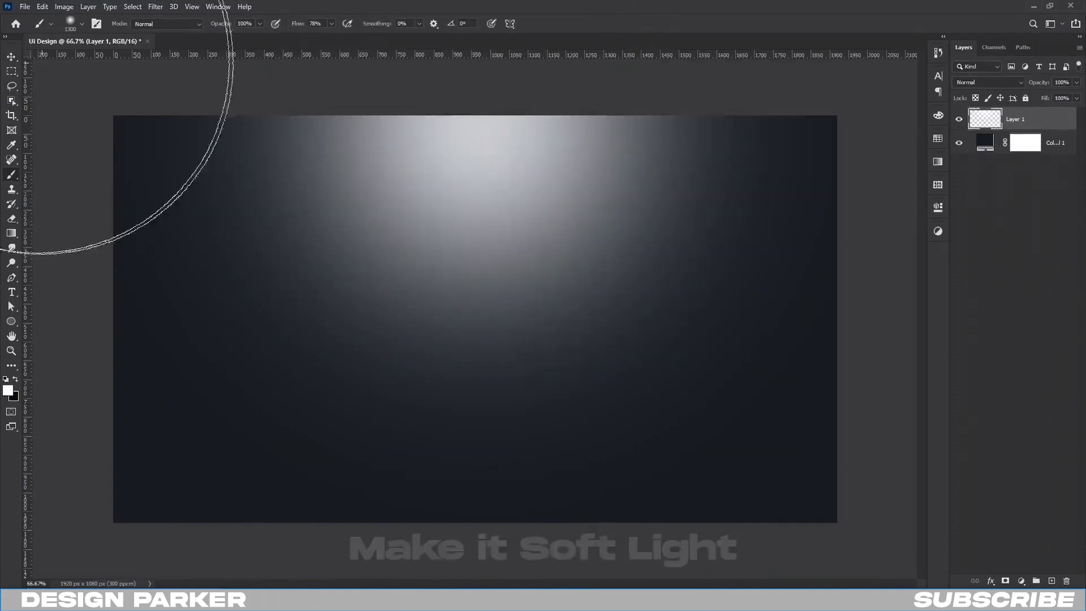
# - Set the glow layer to Soft Light and nudge it slightly up and left
pyautogui.press('v')
pyautogui.click(989, 82)
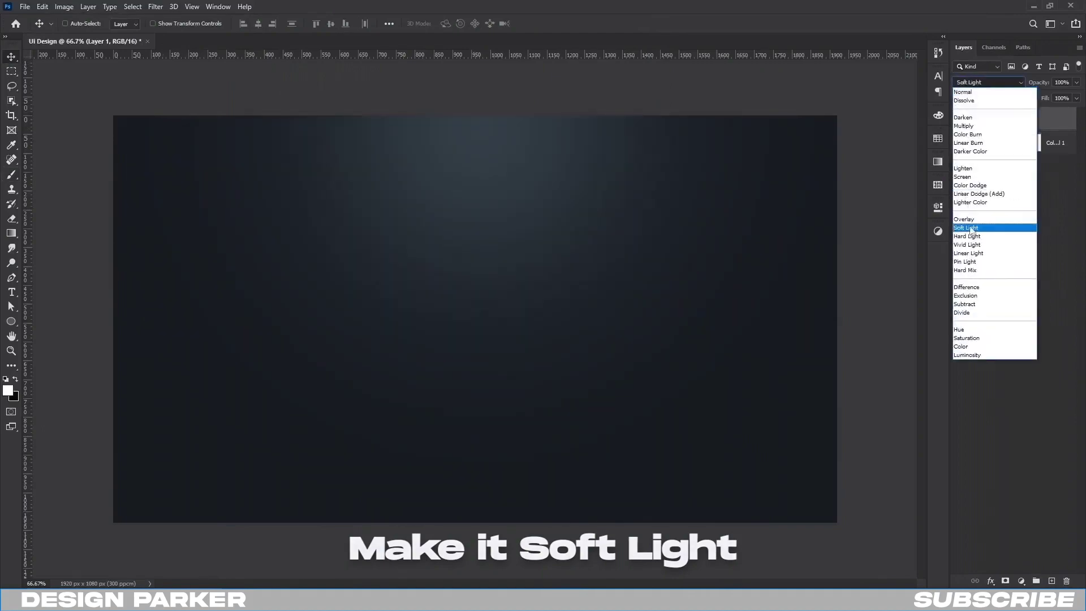
pyautogui.click(974, 226)
pyautogui.moveTo(644, 242); pyautogui.dragTo(628, 199)
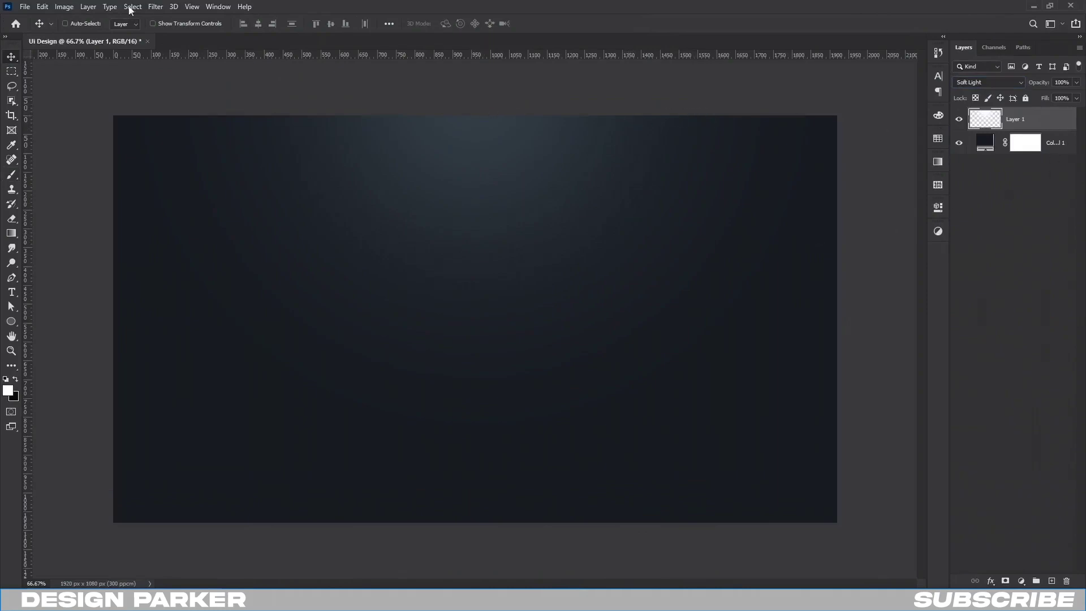
pyautogui.click(25, 6)
# - Bring Headphone.png into Ui Design and scale it to about 92% on the right side
pyautogui.click(28, 30)
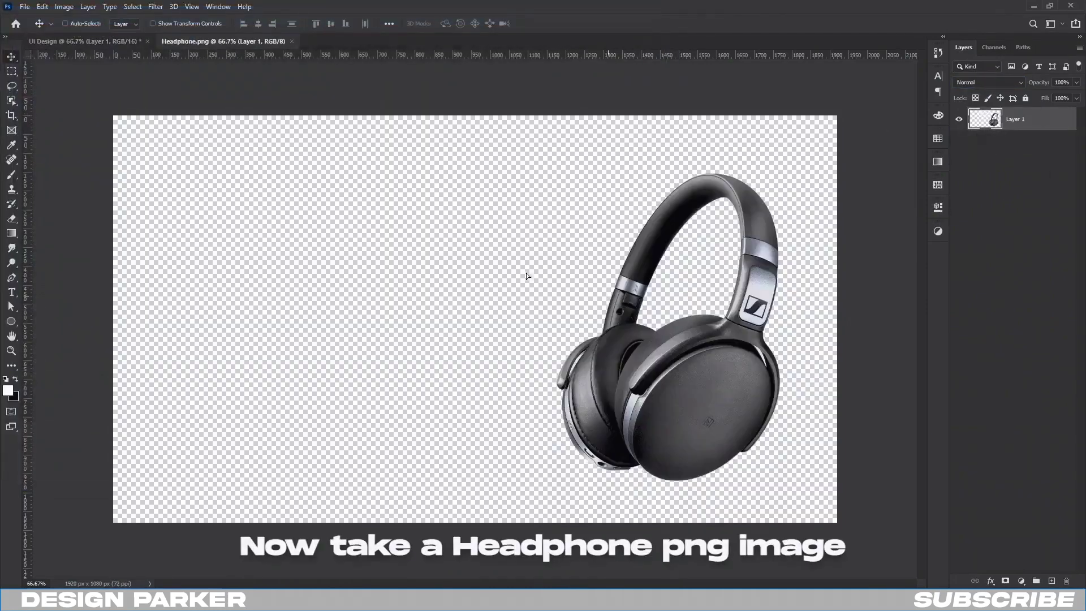
pyautogui.moveTo(525, 272)
pyautogui.mouseDown()
pyautogui.moveTo(152, 69)
pyautogui.moveTo(531, 328)
pyautogui.mouseUp()
pyautogui.click(528, 230)
pyautogui.moveTo(593, 362)
pyautogui.mouseDown()
pyautogui.moveTo(686, 390)
pyautogui.moveTo(660, 355)
pyautogui.mouseUp()
pyautogui.hotkey('ctrl', 't')
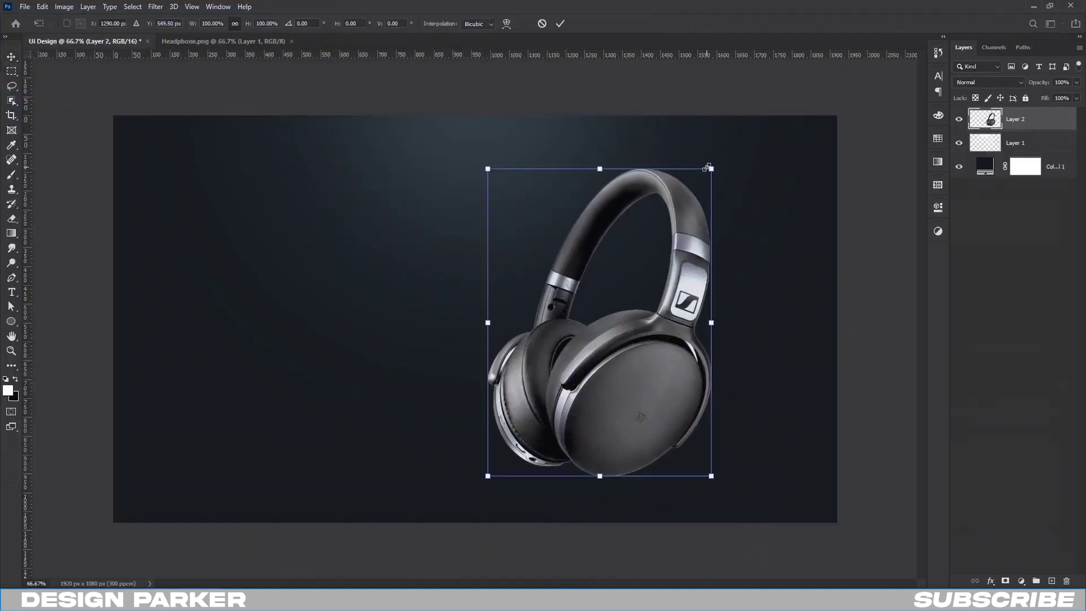
pyautogui.moveTo(708, 168); pyautogui.dragTo(688, 201)
pyautogui.moveTo(650, 388)
pyautogui.mouseDown()
pyautogui.moveTo(470, 303)
pyautogui.moveTo(295, 387)
pyautogui.moveTo(752, 370)
pyautogui.mouseUp()
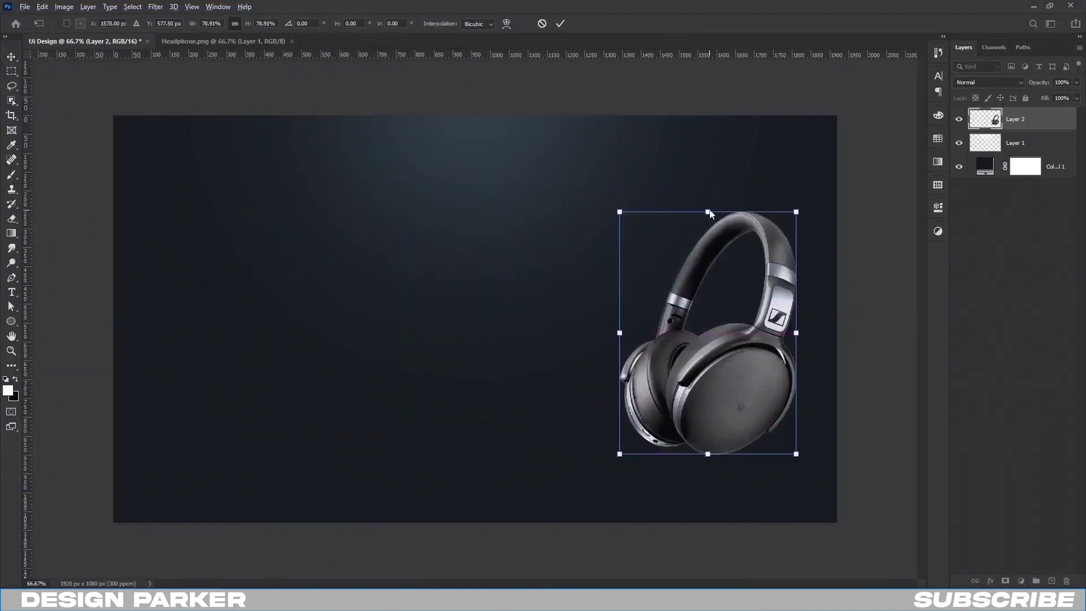
pyautogui.moveTo(709, 213); pyautogui.dragTo(682, 202)
pyautogui.press('Return')
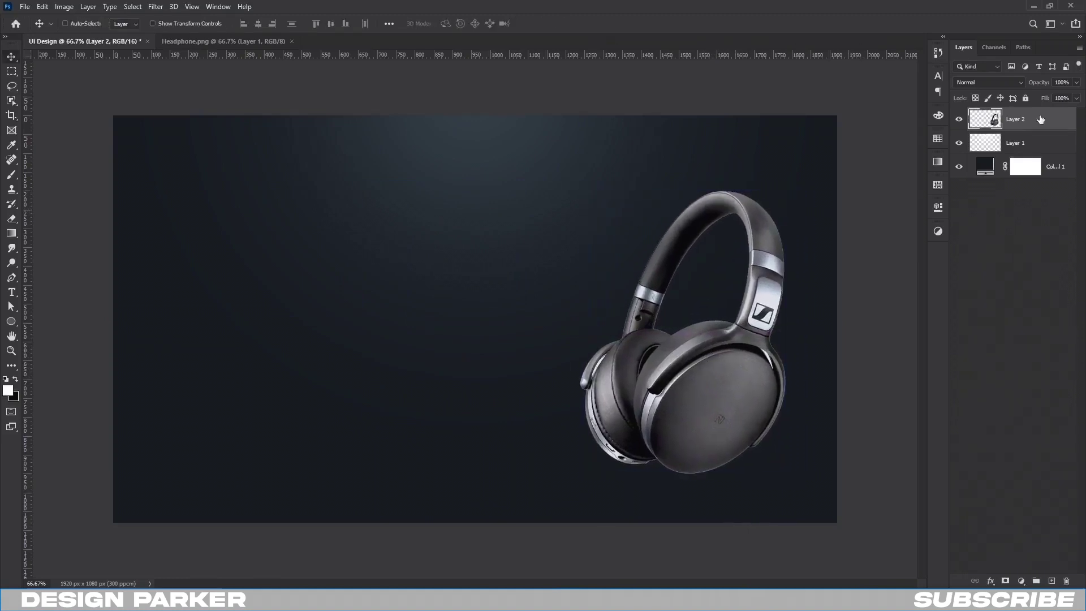
# - Add a Multiply drop shadow to the headphone layer at 70% opacity
pyautogui.click(992, 581)
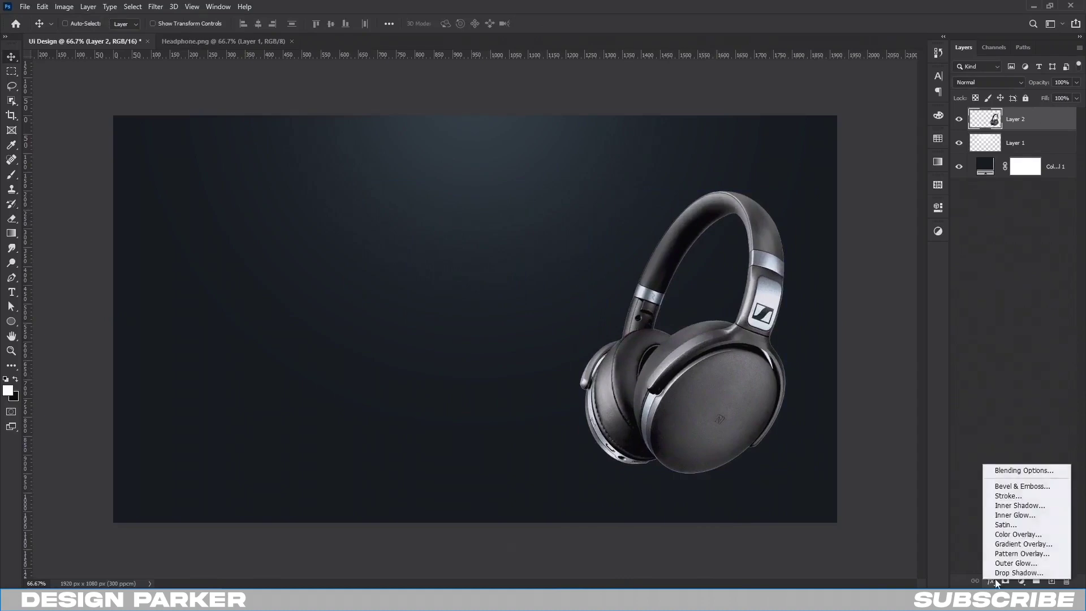
pyautogui.click(998, 575)
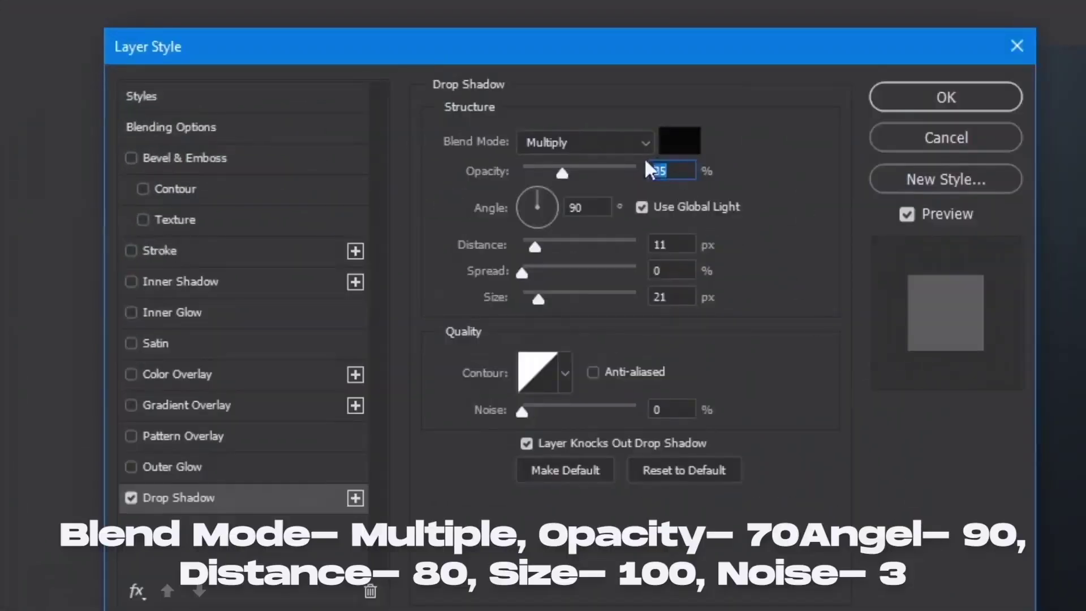
pyautogui.click(629, 145)
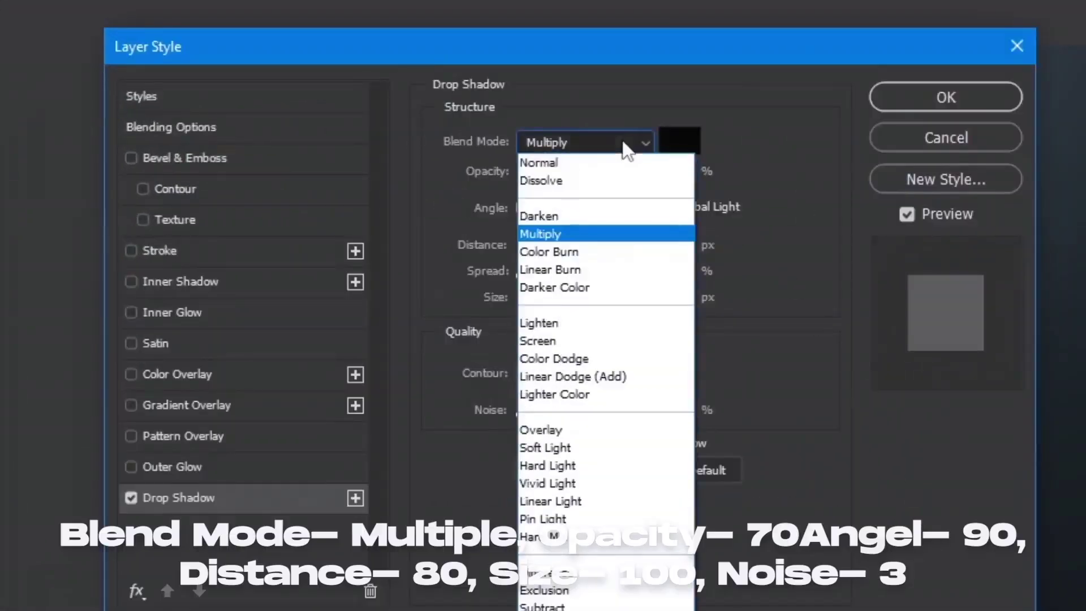
pyautogui.click(578, 242)
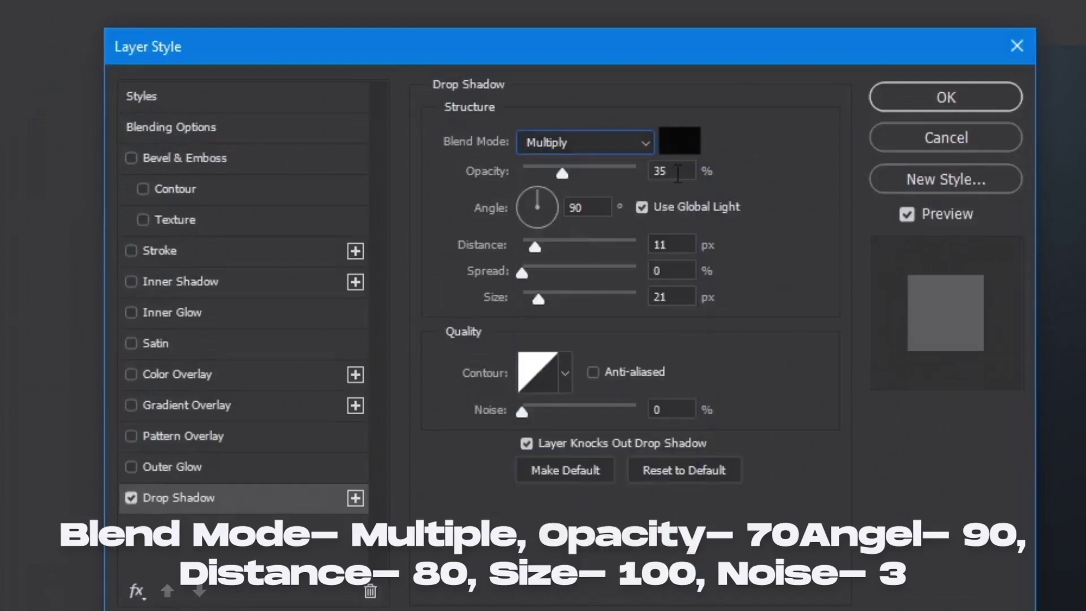
pyautogui.doubleClick(659, 171)
pyautogui.write('70')
# - Set the shadow angle 90°, distance 80 px, size 100 px and noise 3%, then confirm
pyautogui.doubleClick(593, 208)
pyautogui.write('90')
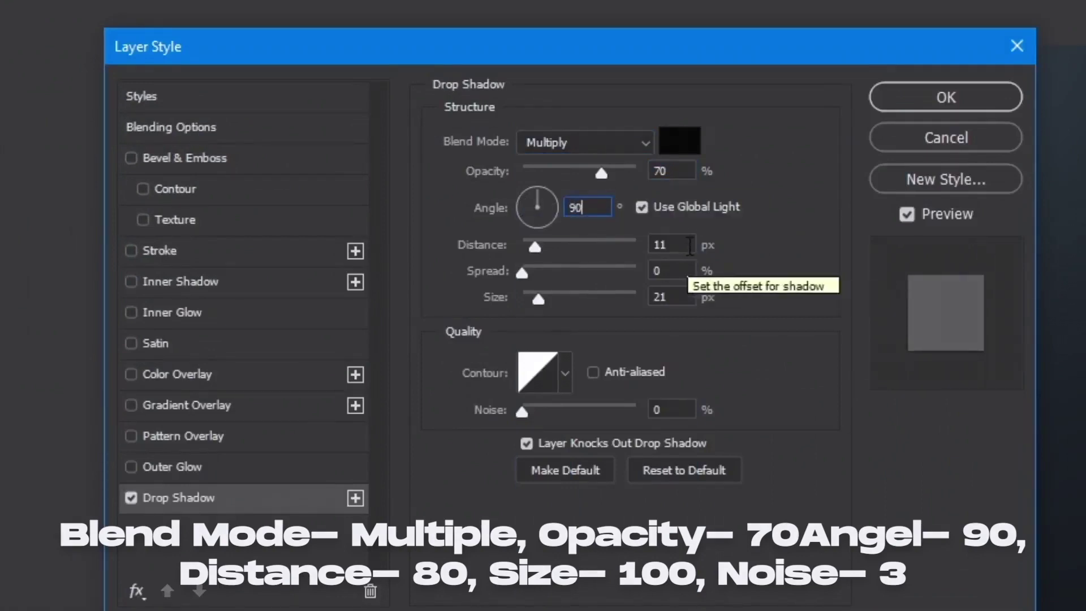
pyautogui.doubleClick(689, 244)
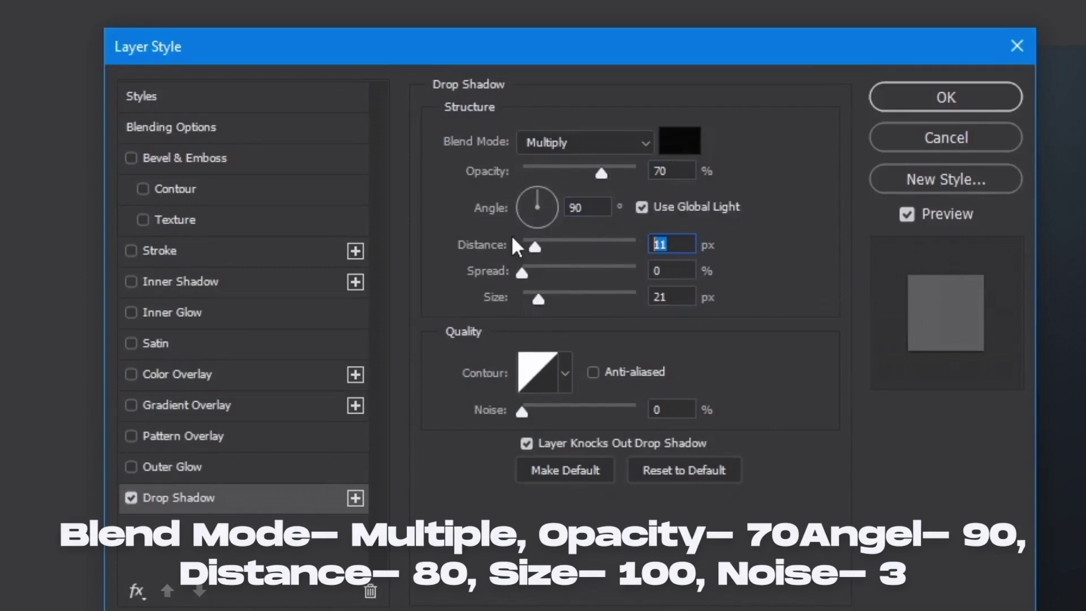
pyautogui.write('80')
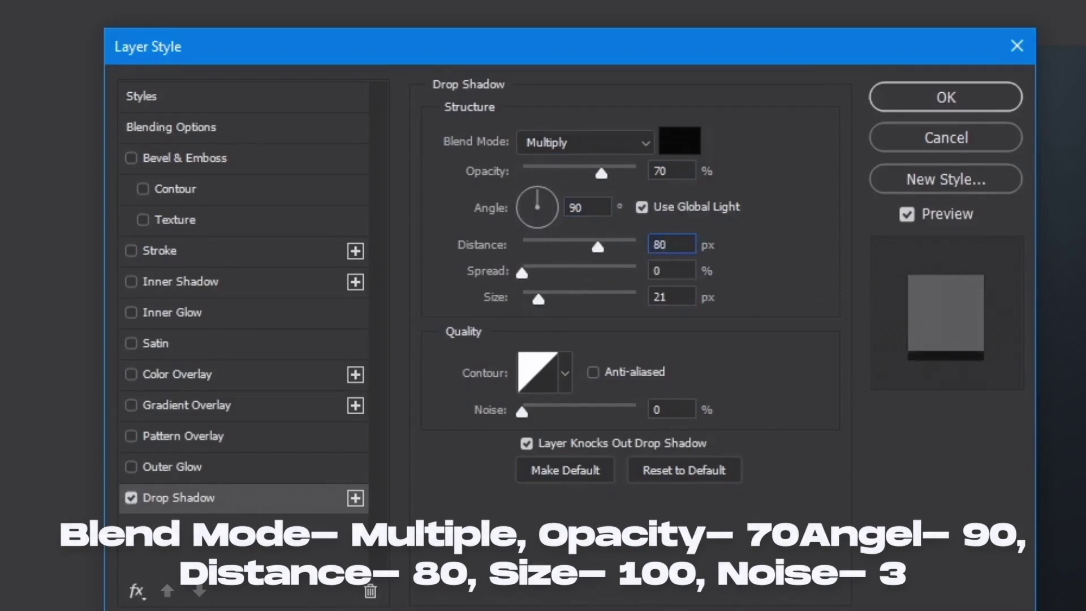
pyautogui.doubleClick(656, 296)
pyautogui.write('1')
pyautogui.write('00')
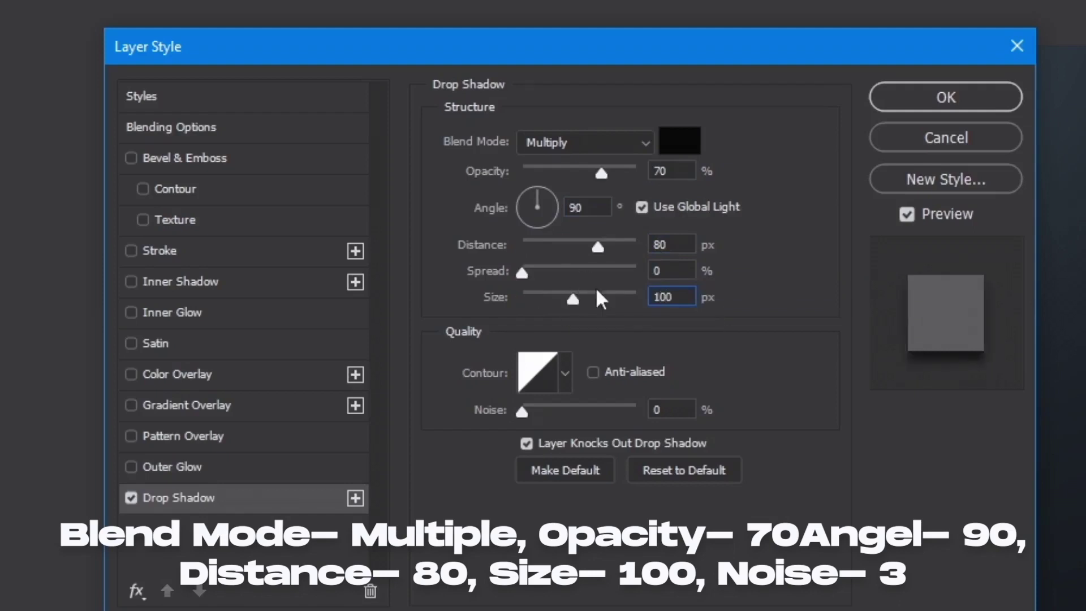
pyautogui.doubleClick(657, 409)
pyautogui.write('3')
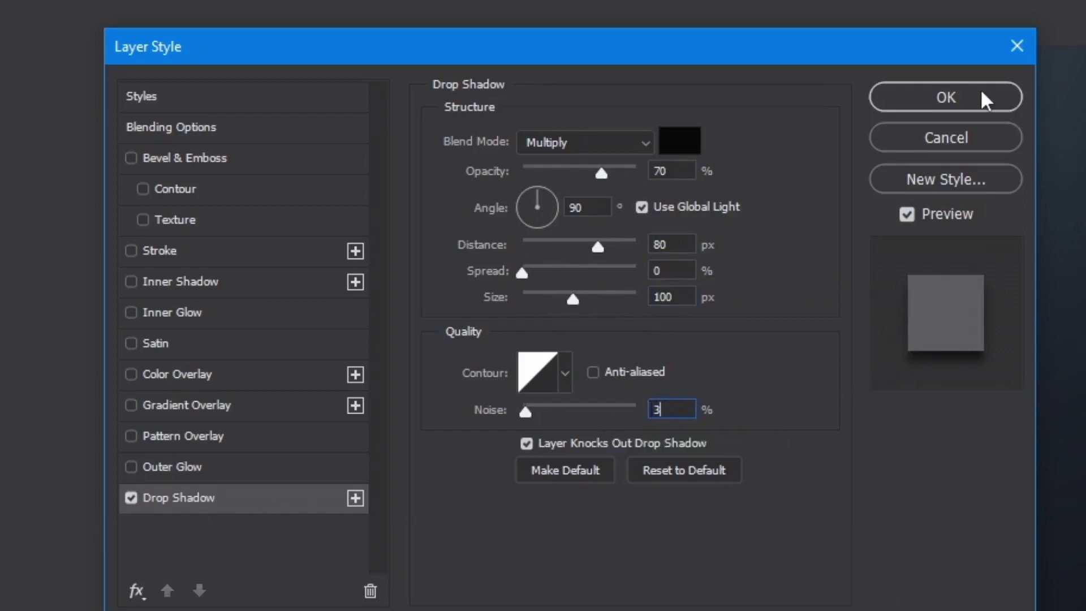
pyautogui.click(984, 100)
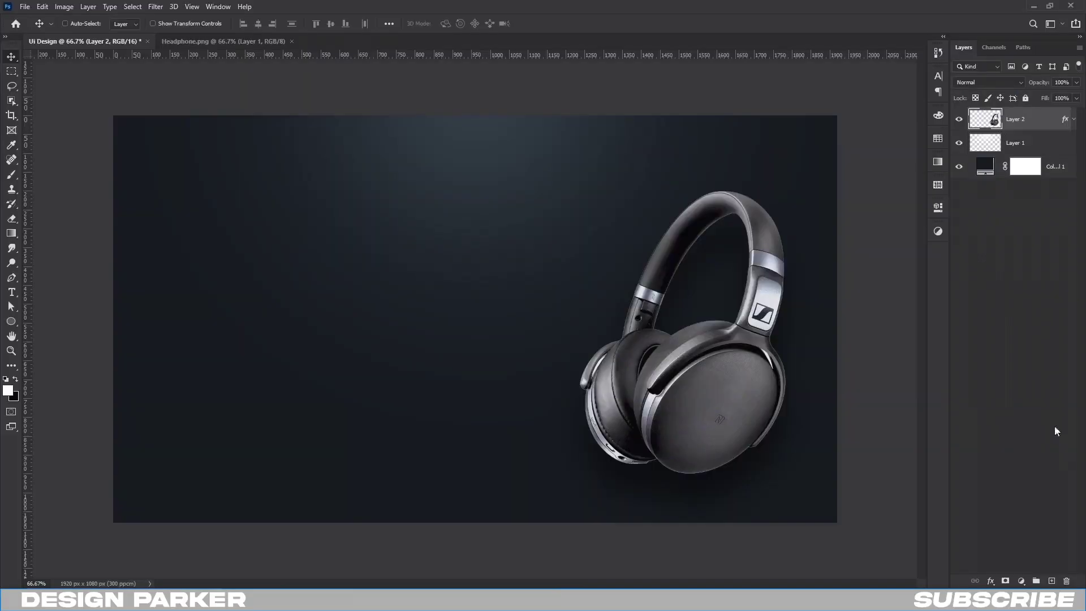
# - Type the Hyperx Sound heading left of the headphones and nudge it right
pyautogui.click(1049, 581)
pyautogui.click(11, 292)
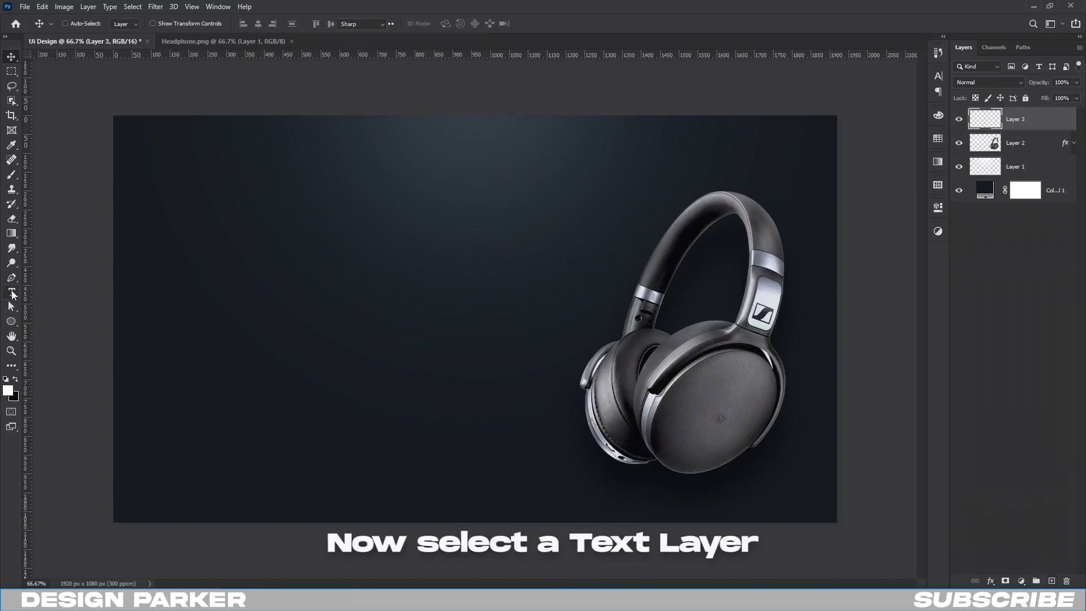
pyautogui.click(197, 291)
pyautogui.write('HYPERX SOUND')
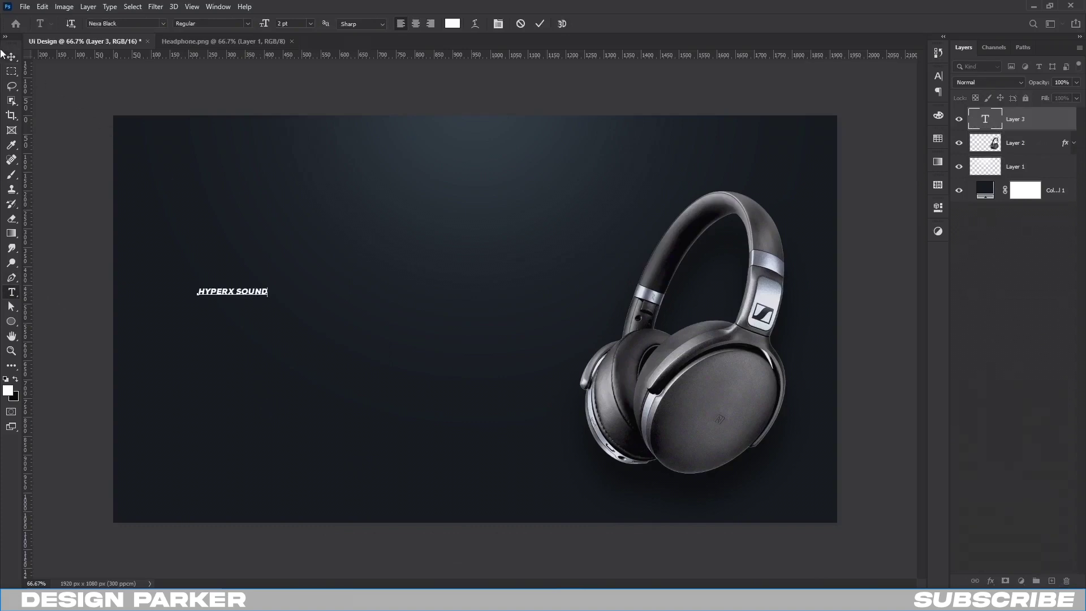
pyautogui.click(11, 57)
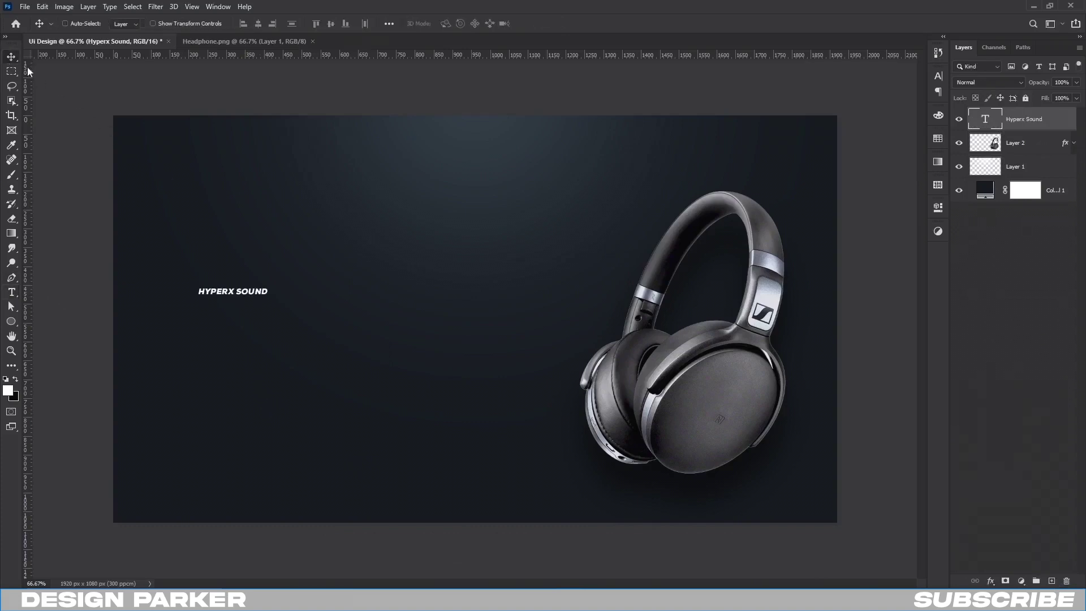
pyautogui.moveTo(257, 294); pyautogui.dragTo(273, 295)
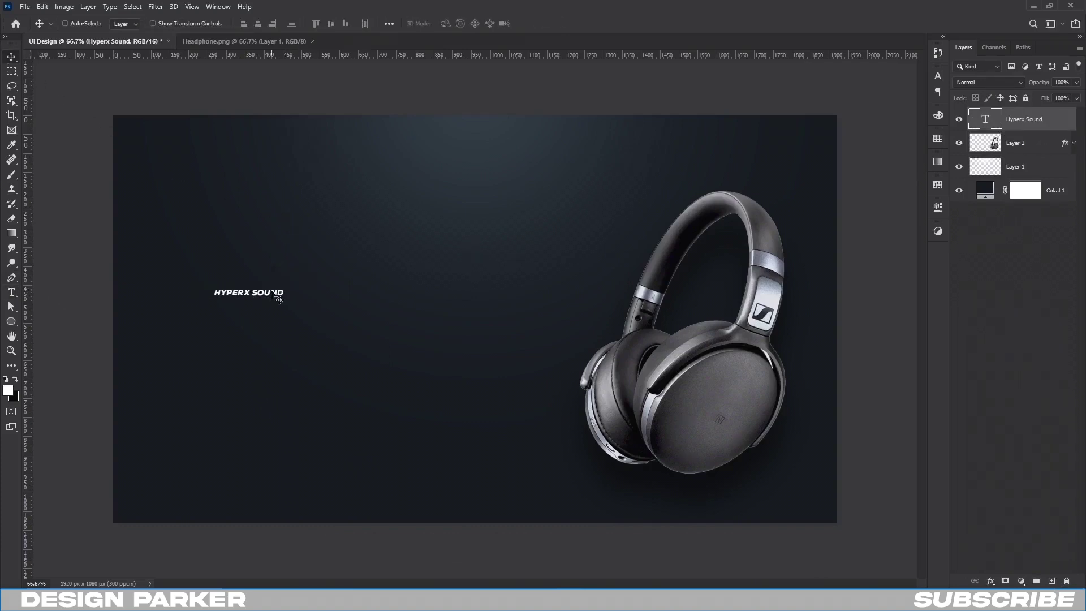
# - Format the heading as Slimlines 12 pt in All Caps
pyautogui.click(938, 76)
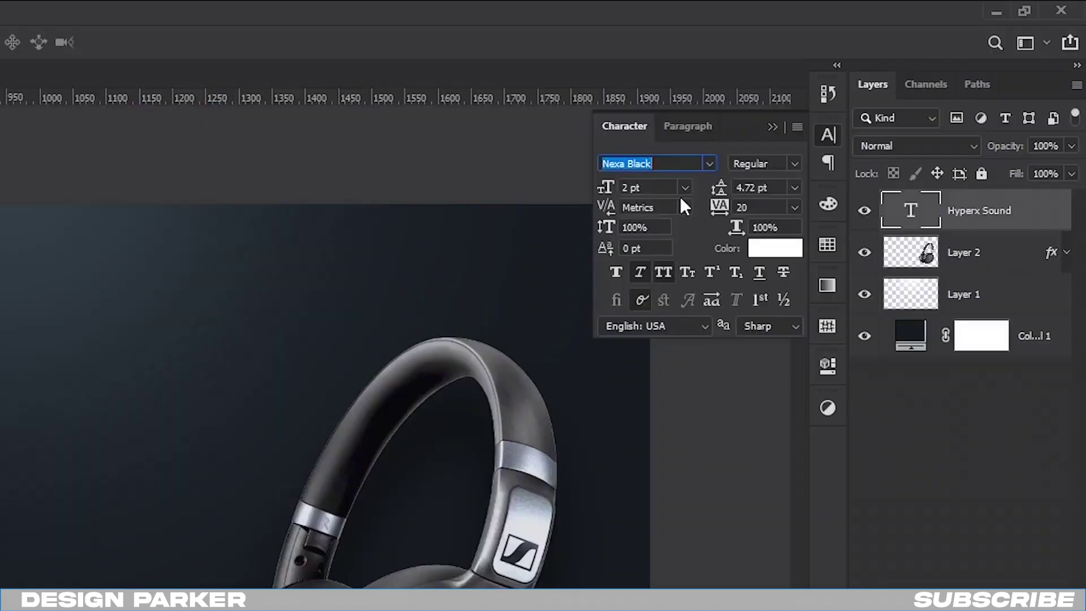
pyautogui.press('Tab')
pyautogui.press('Tab')
pyautogui.write('12')
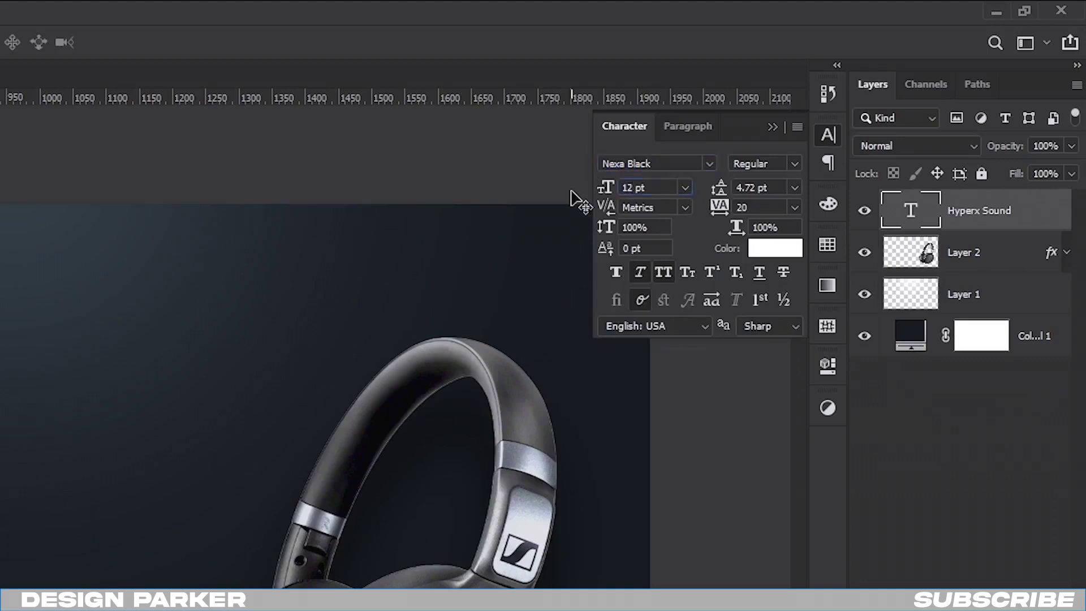
pyautogui.click(709, 164)
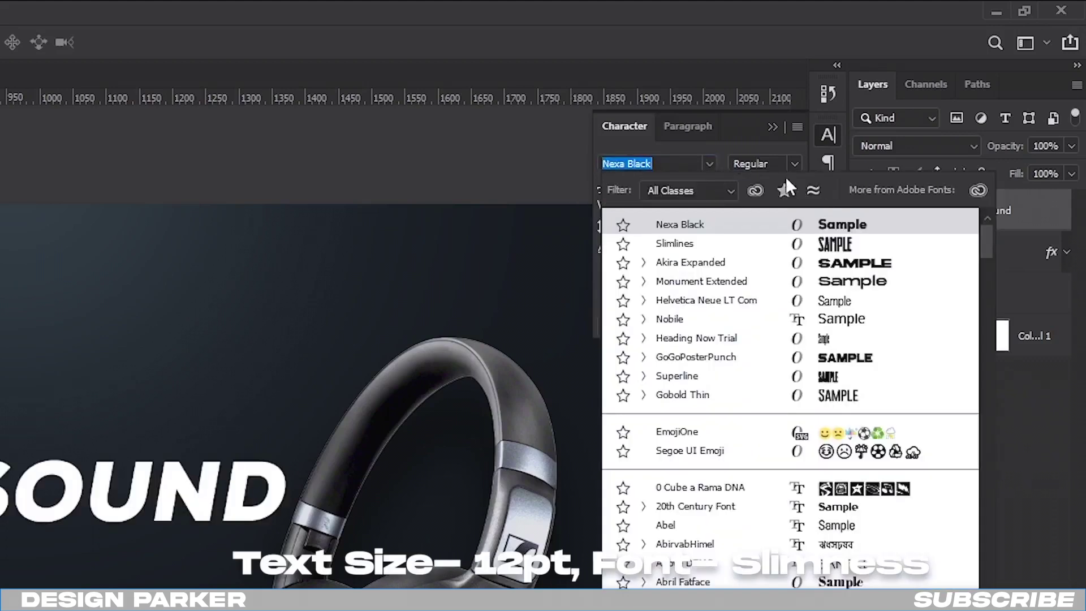
pyautogui.click(823, 249)
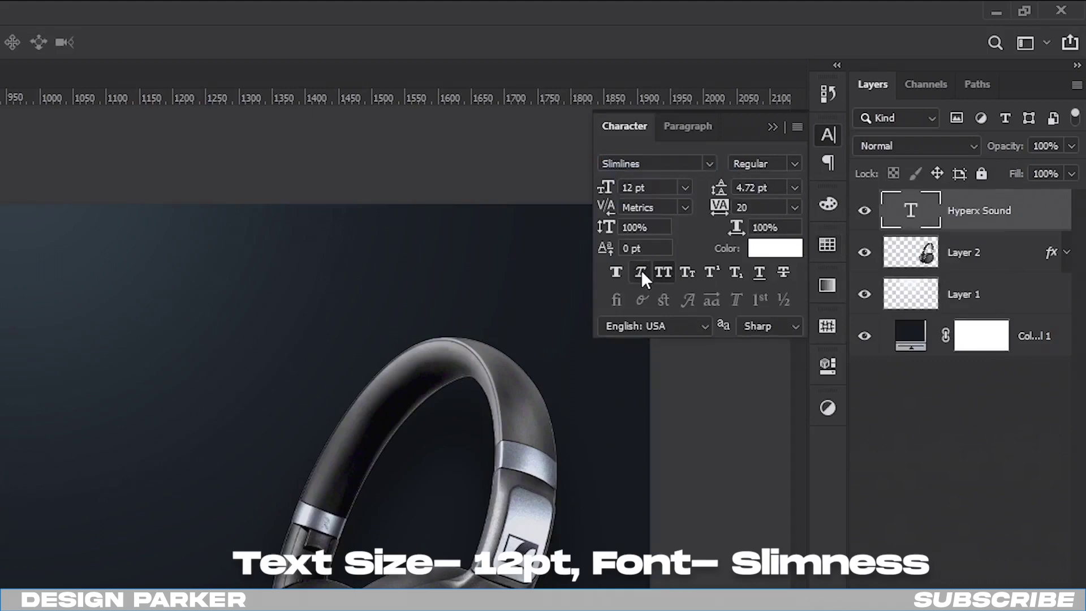
pyautogui.click(659, 269)
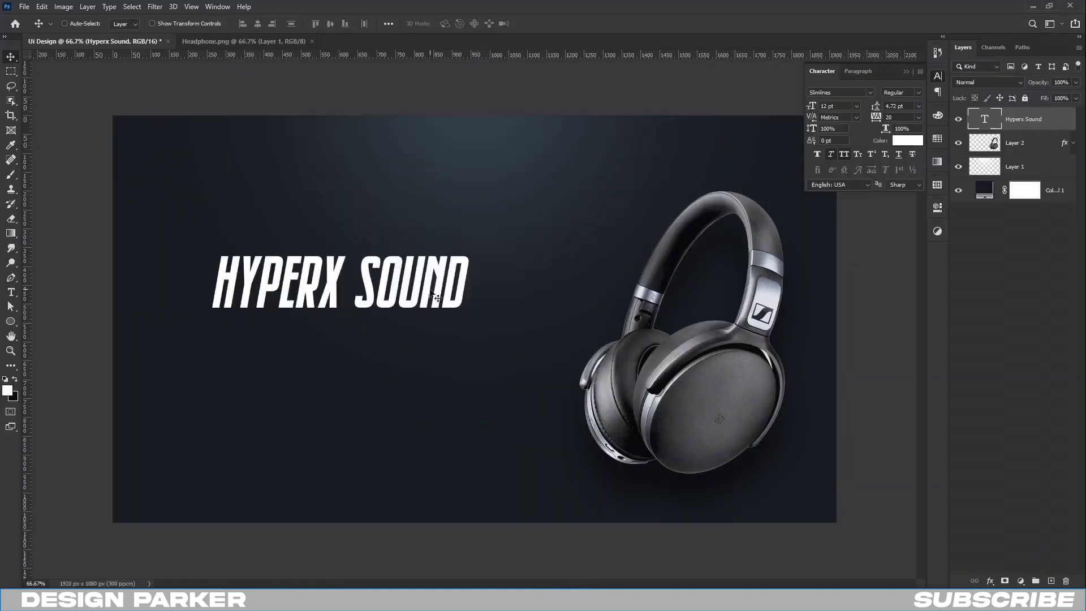
# - Drag left, top, bottom and right margin guides from the rulers
pyautogui.moveTo(28, 125); pyautogui.dragTo(155, 121)
pyautogui.moveTo(226, 55); pyautogui.dragTo(225, 151)
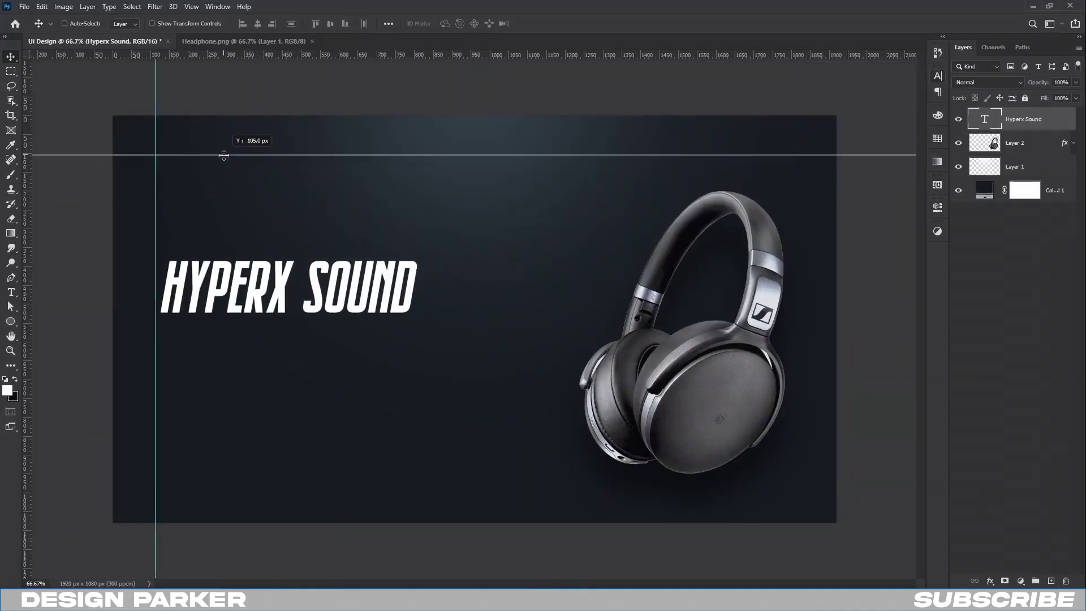
pyautogui.moveTo(226, 55); pyautogui.dragTo(224, 482)
pyautogui.moveTo(27, 350); pyautogui.dragTo(795, 372)
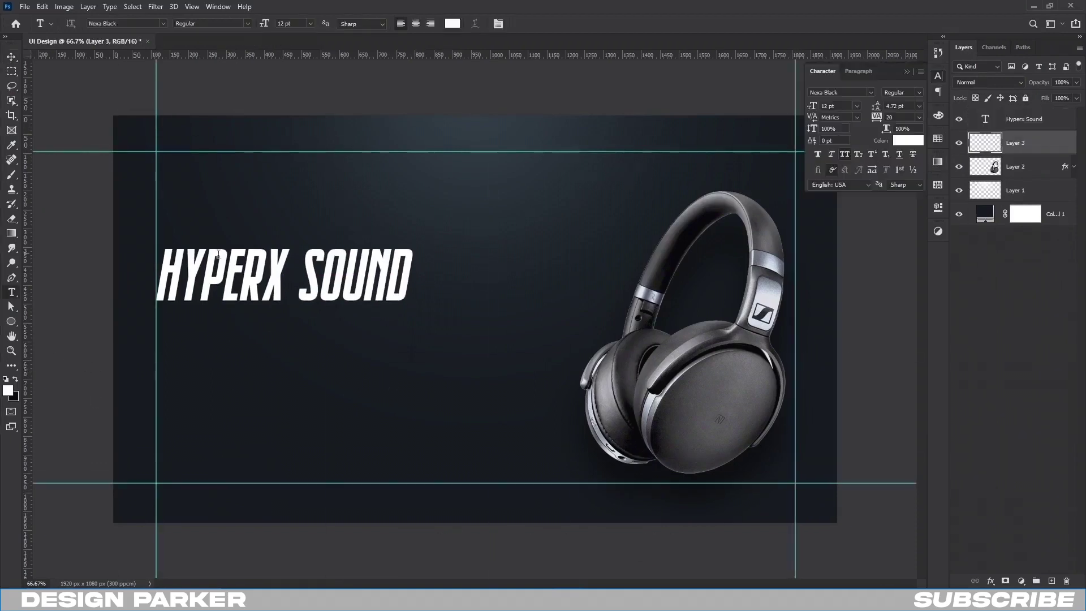
pyautogui.click(910, 72)
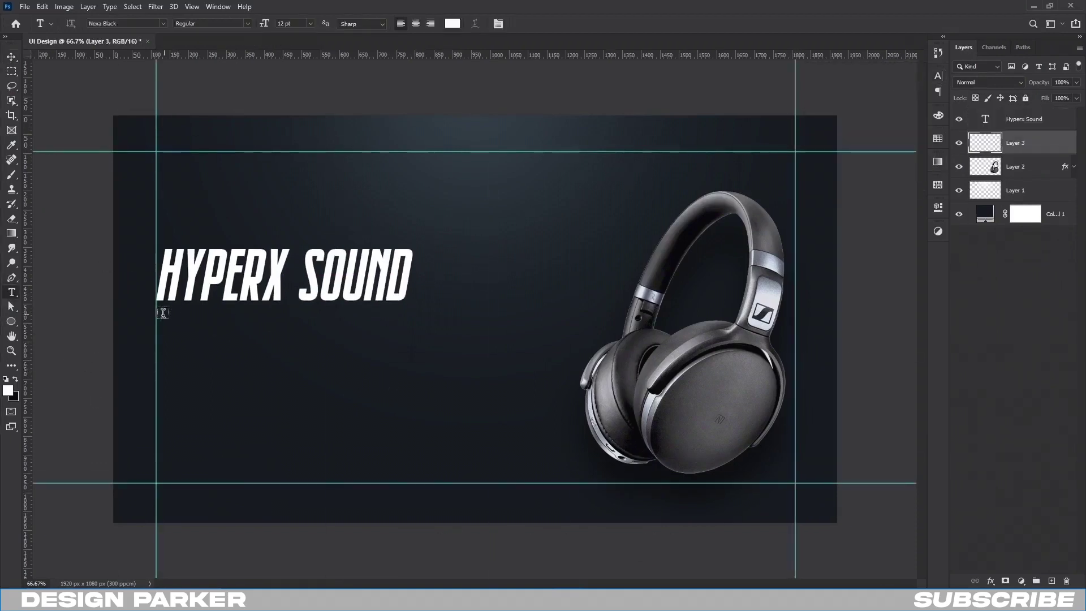
# - Draw a paragraph box below the heading in Helvetica Neue LT Com 55 Roman
pyautogui.moveTo(158, 322); pyautogui.dragTo(406, 411)
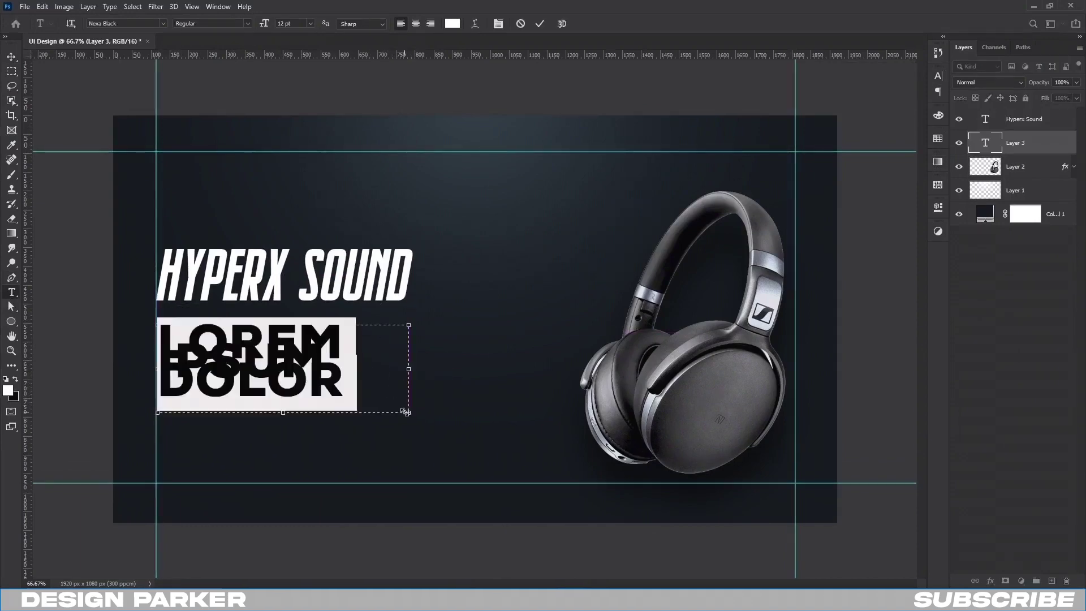
pyautogui.click(940, 77)
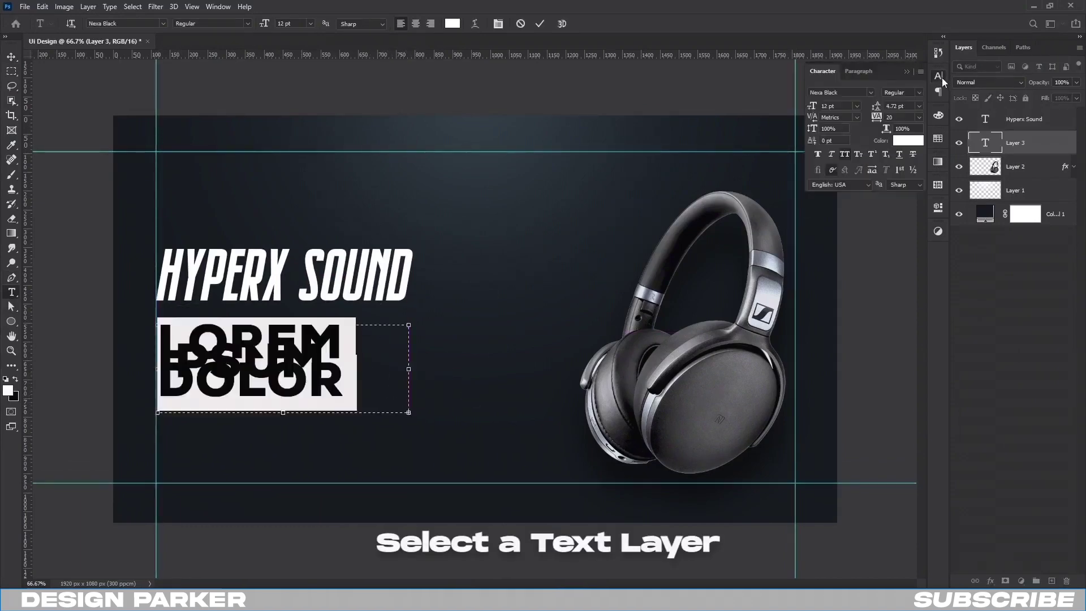
pyautogui.click(872, 94)
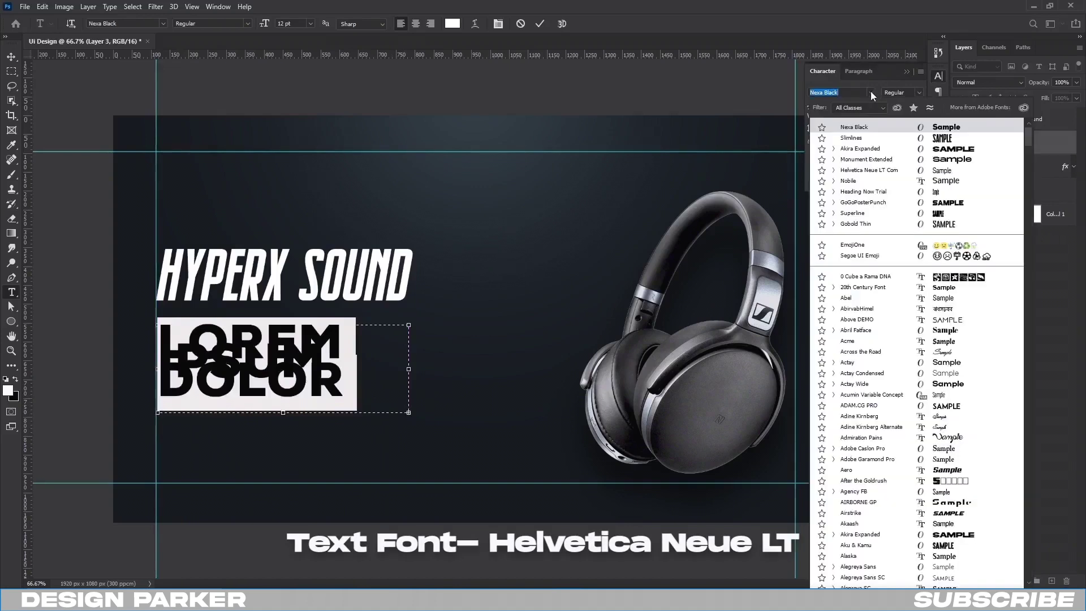
pyautogui.click(869, 169)
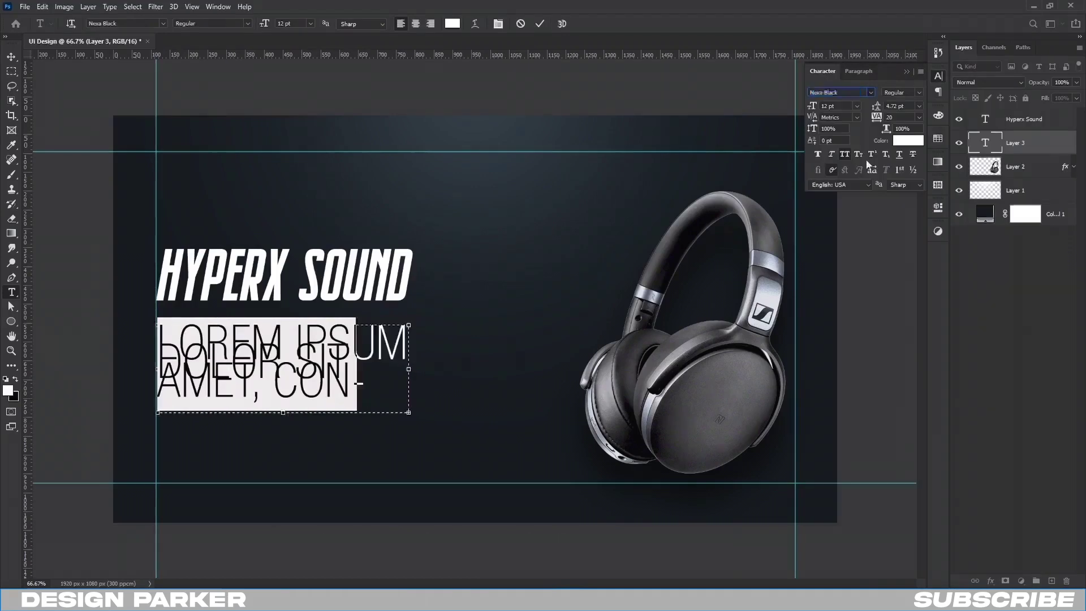
pyautogui.click(917, 92)
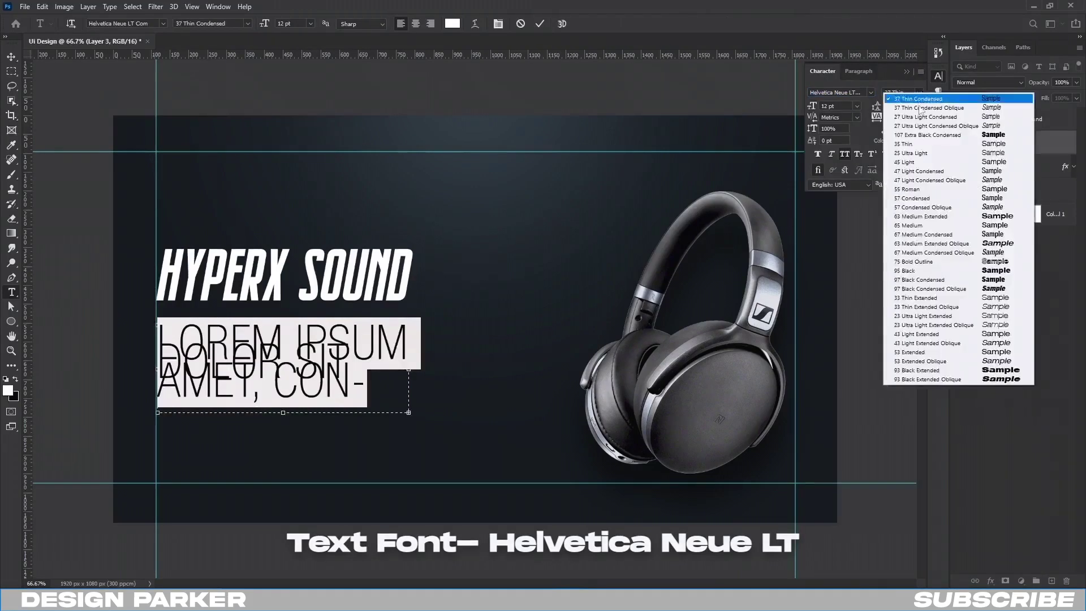
pyautogui.click(906, 189)
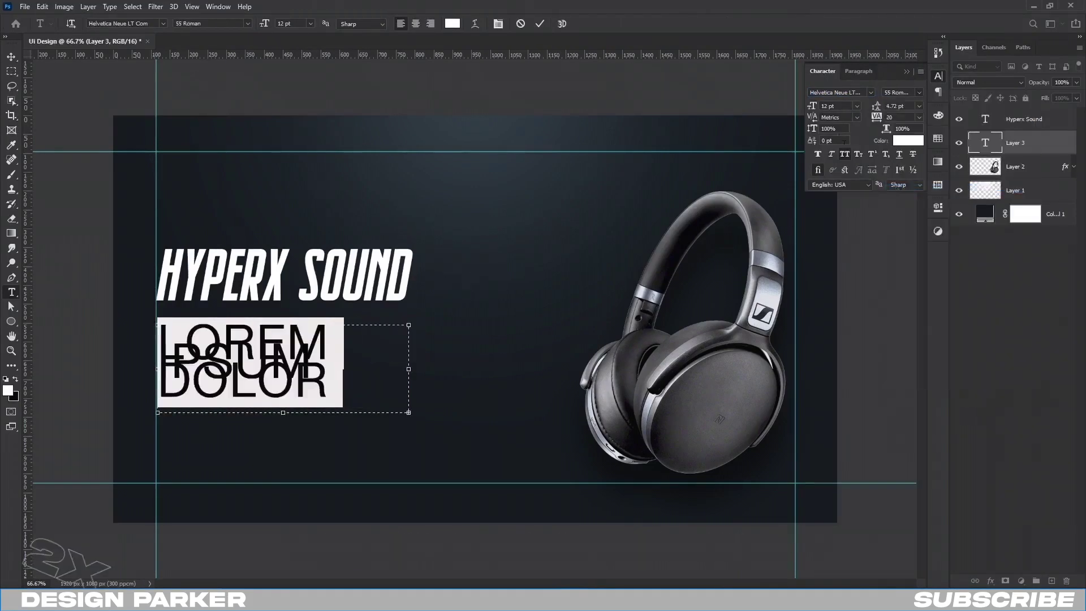
pyautogui.write('4')
pyautogui.press('Return')
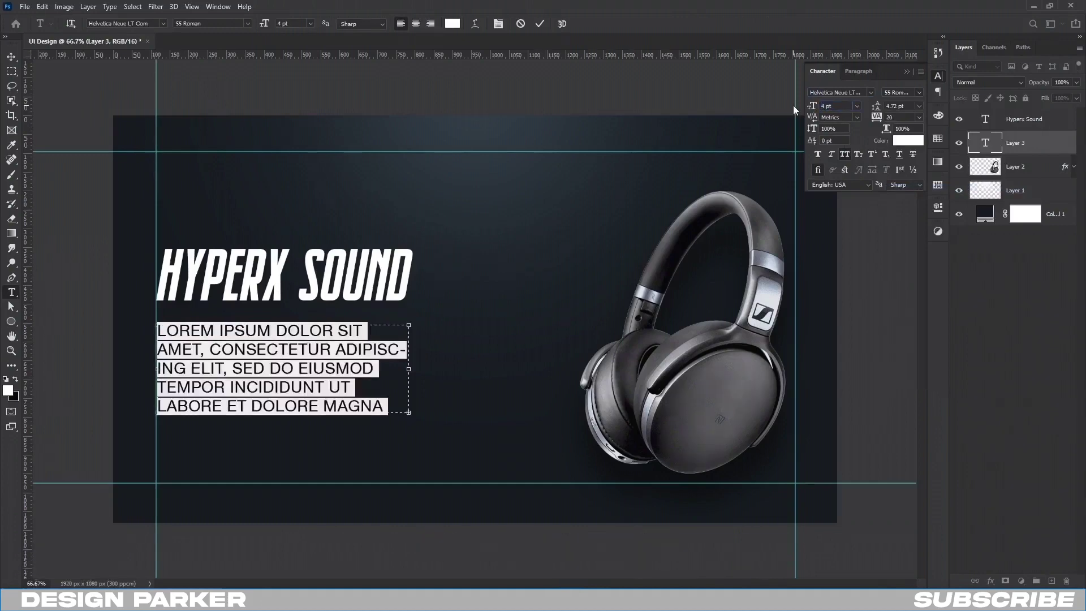
# - Set the paragraph to 4 pt leading and 3 pt size, then commit it
pyautogui.doubleClick(905, 106)
pyautogui.write('4')
pyautogui.press('Return')
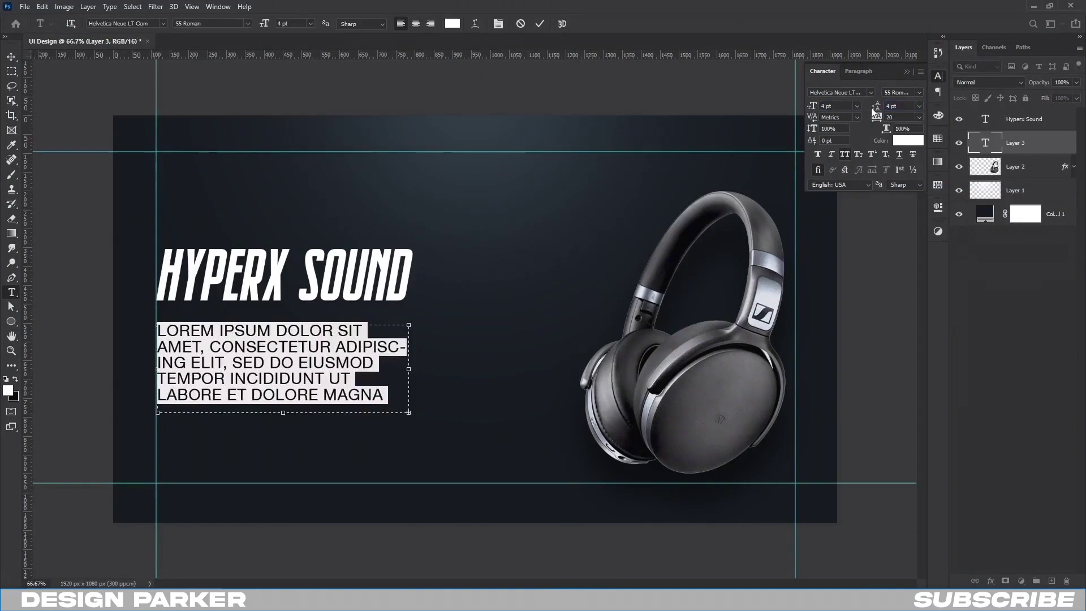
pyautogui.doubleClick(837, 106)
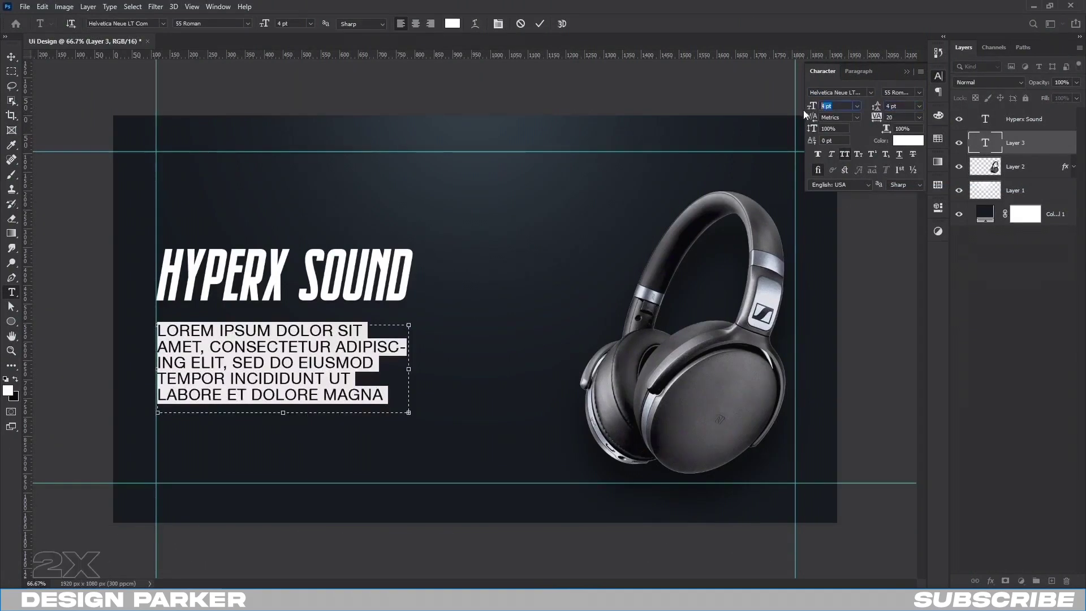
pyautogui.write('13')
pyautogui.press('Return')
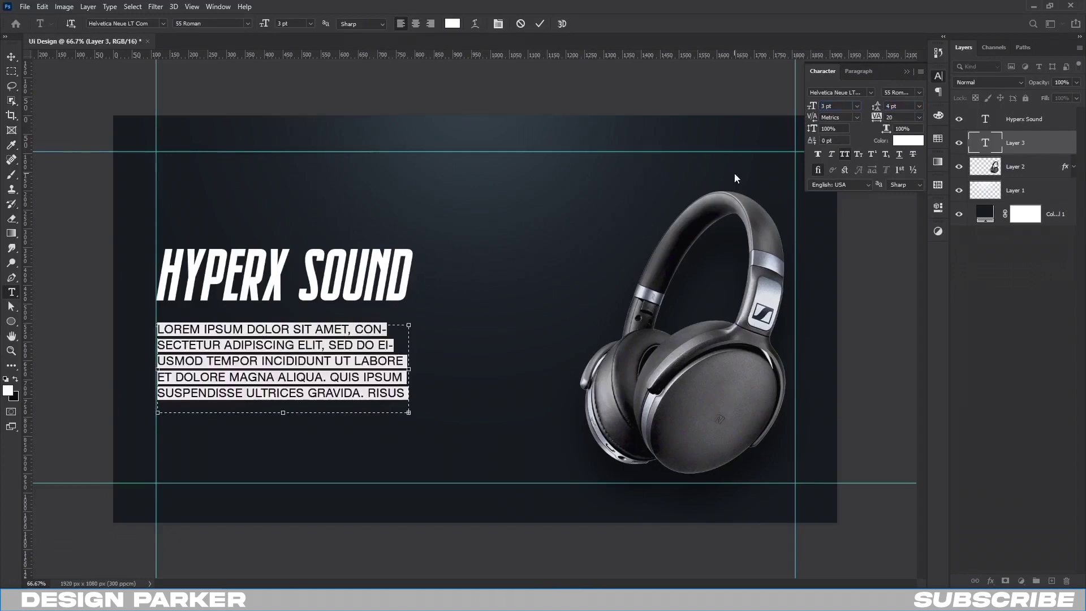
pyautogui.click(734, 173)
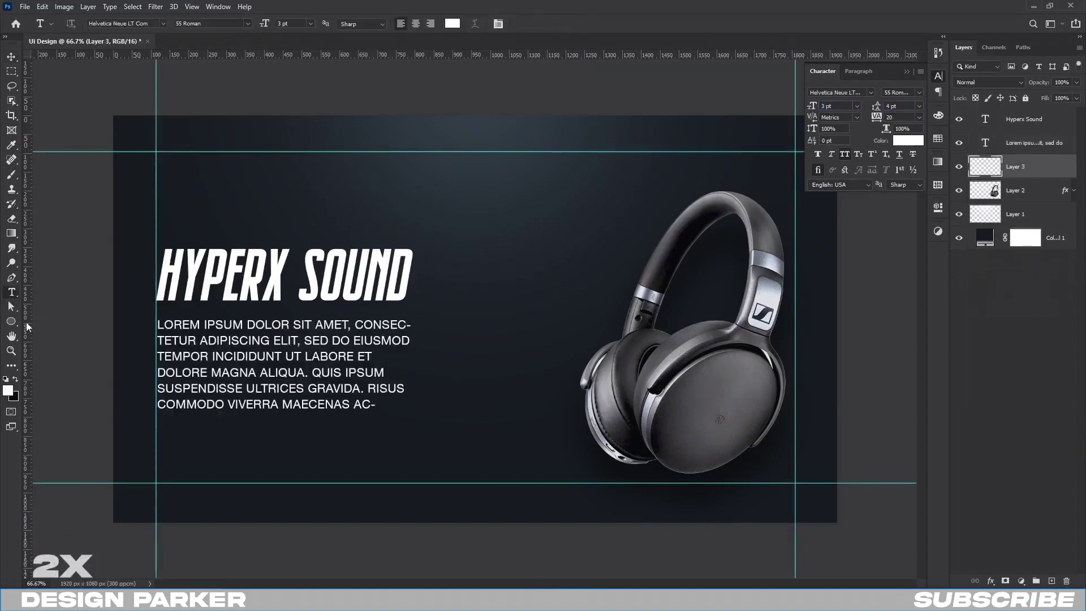
# - Add a $325 price in Nexa Black below the paragraph, aligned to the left guide
pyautogui.click(182, 438)
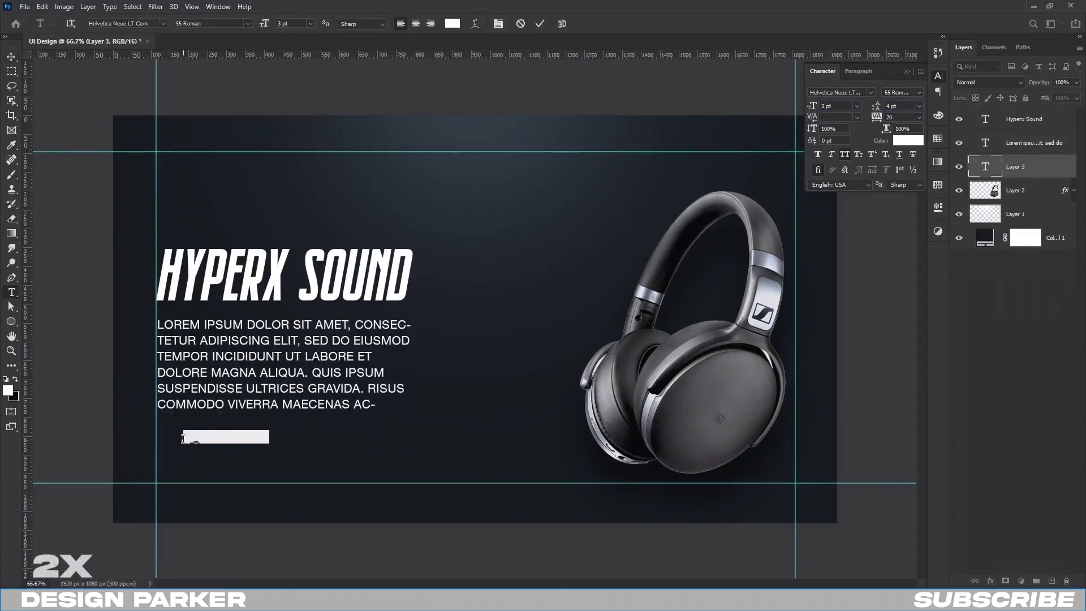
pyautogui.write('$325')
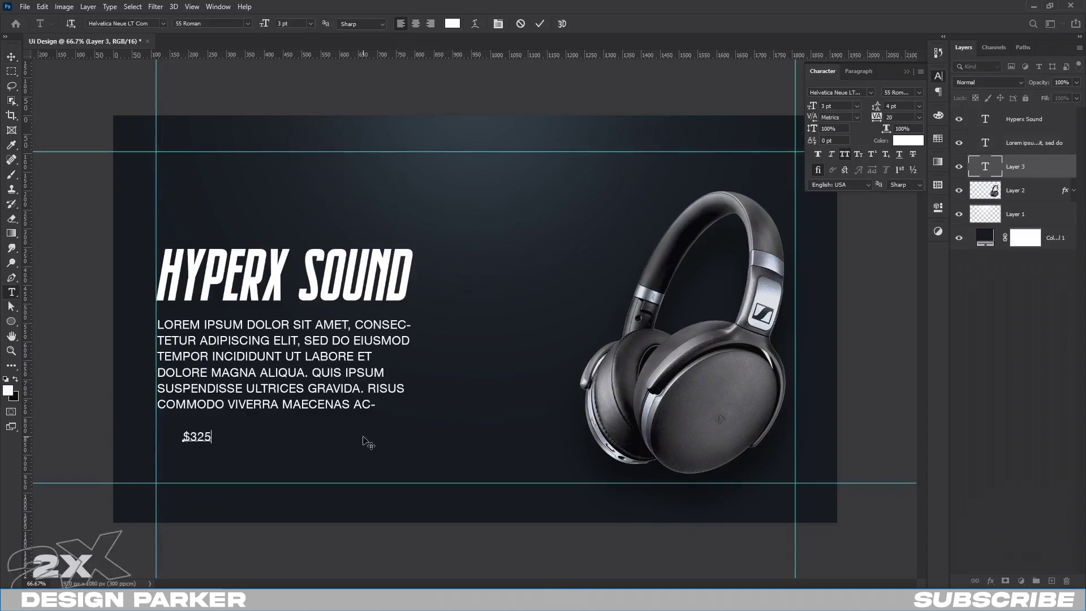
pyautogui.hotkey('ctrl', 'Return')
pyautogui.press('v')
pyautogui.moveTo(201, 438); pyautogui.dragTo(176, 436)
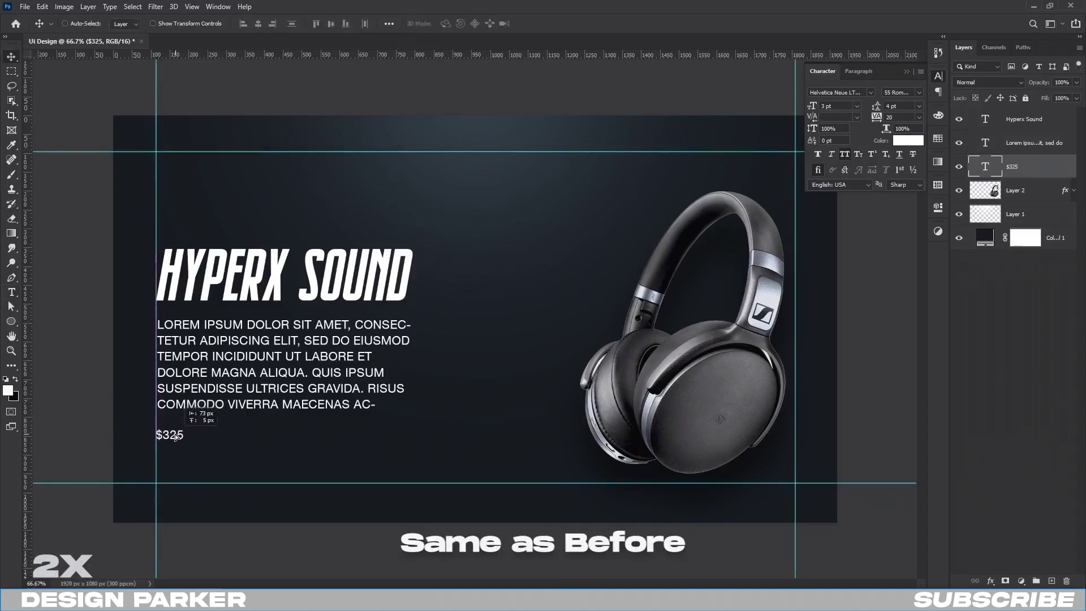
pyautogui.click(870, 93)
pyautogui.click(875, 139)
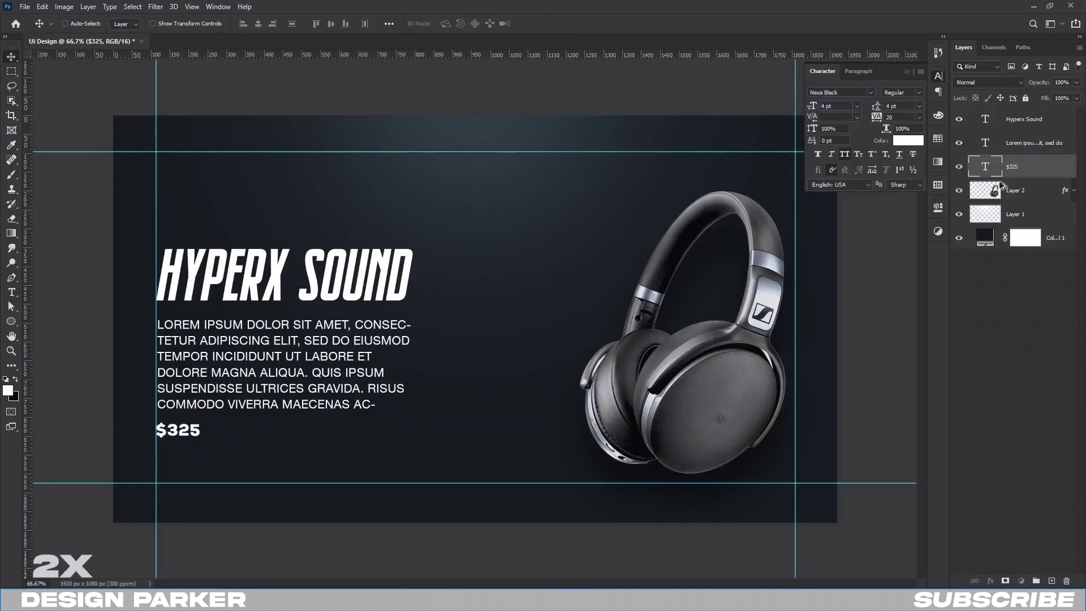
# - Duplicate the price below as a 3 pt BUY NOW label and zoom in on it
pyautogui.keyDown('alt'); pyautogui.moveTo(186, 432); pyautogui.dragTo(185, 456); pyautogui.keyUp('alt')
pyautogui.doubleClick(186, 455)
pyautogui.write('BUY')
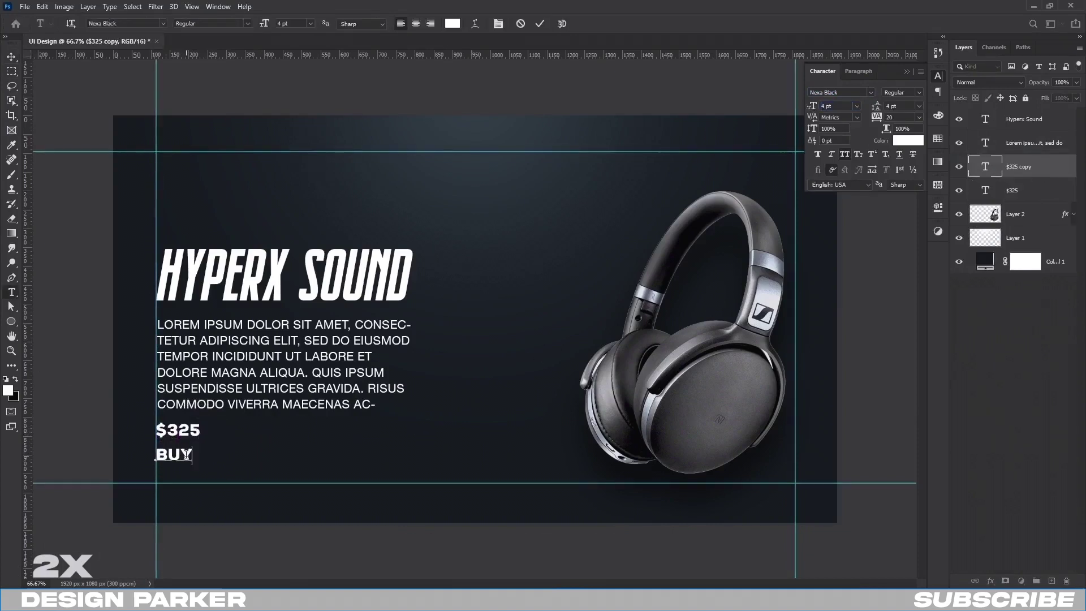
pyautogui.write(' NOW')
pyautogui.click(12, 56)
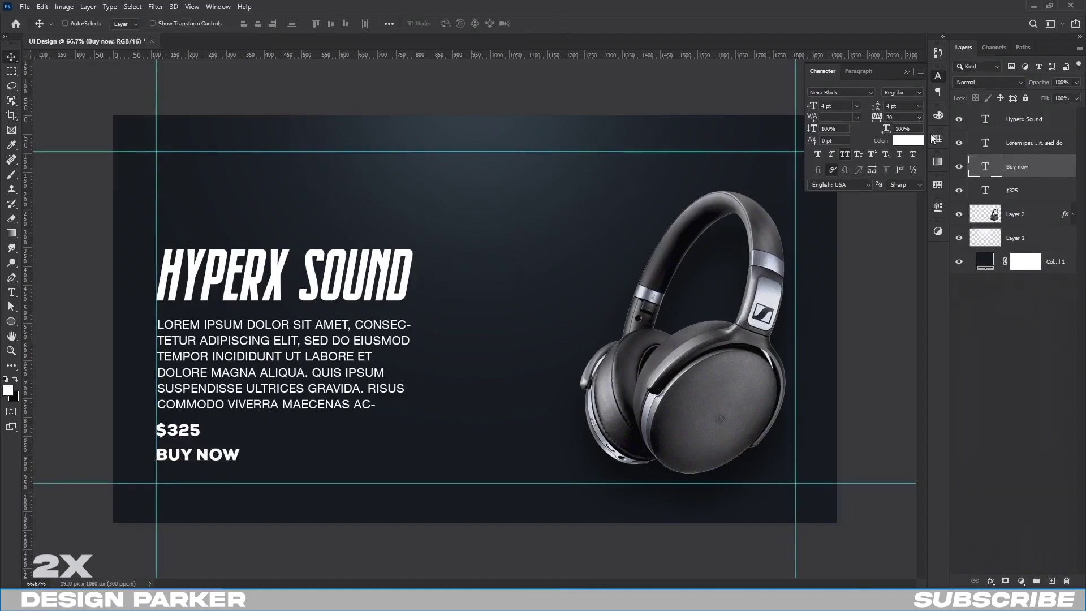
pyautogui.press('Tab')
pyautogui.write('3')
pyautogui.press('Return')
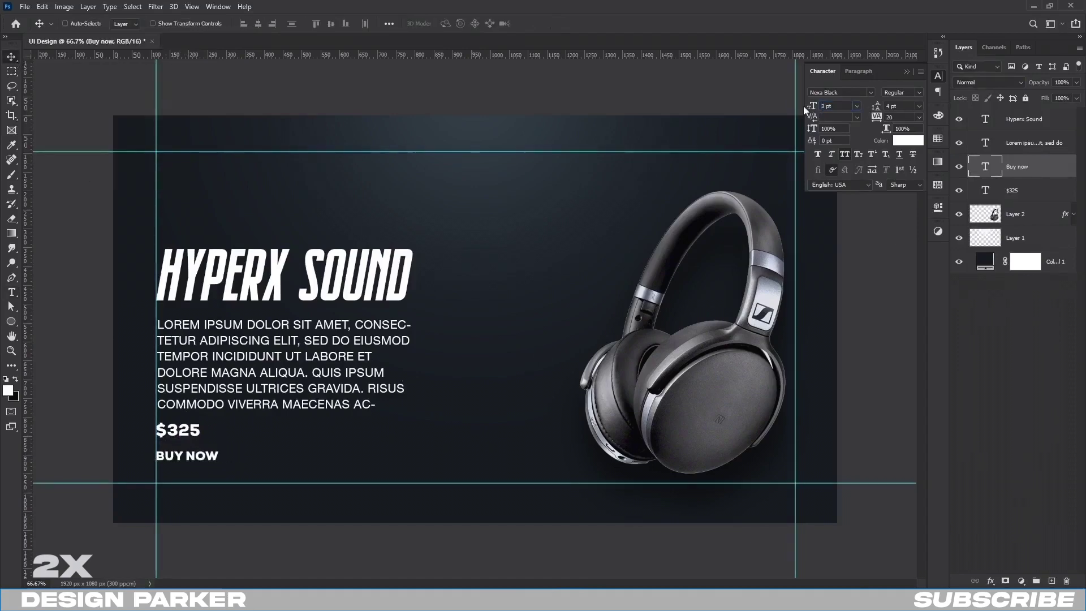
pyautogui.scroll(5, 266, 451)
pyautogui.hotkey('shift', 'Right')
pyautogui.hotkey('shift', 'Right')
pyautogui.hotkey('shift', 'Right')
# - Draw a rounded rectangle around the BUY NOW label on a new layer
pyautogui.click(1015, 214)
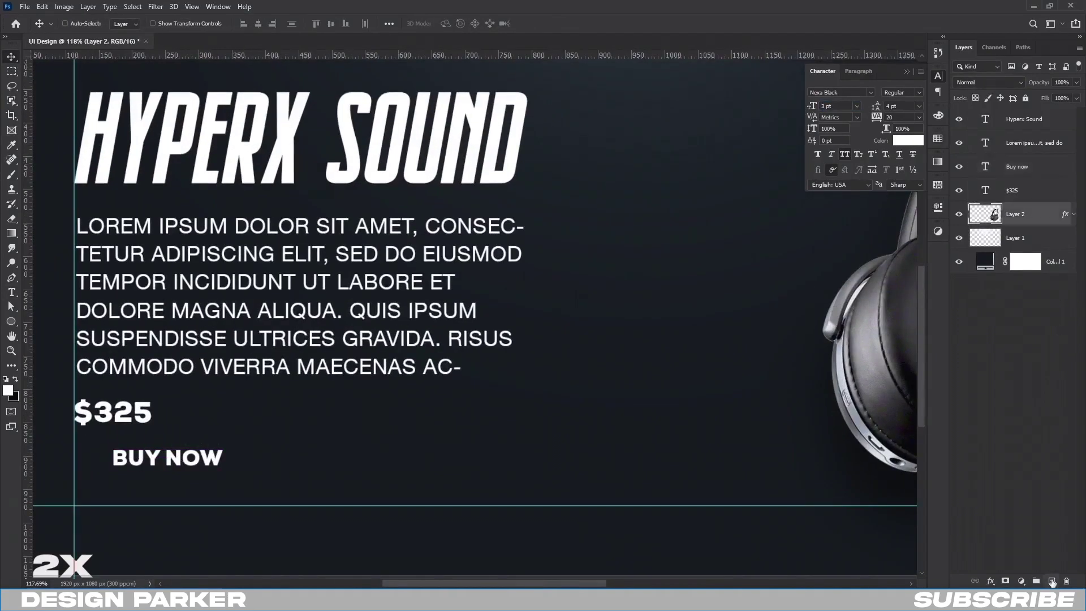
pyautogui.click(1051, 581)
pyautogui.click(11, 321)
pyautogui.click(47, 327)
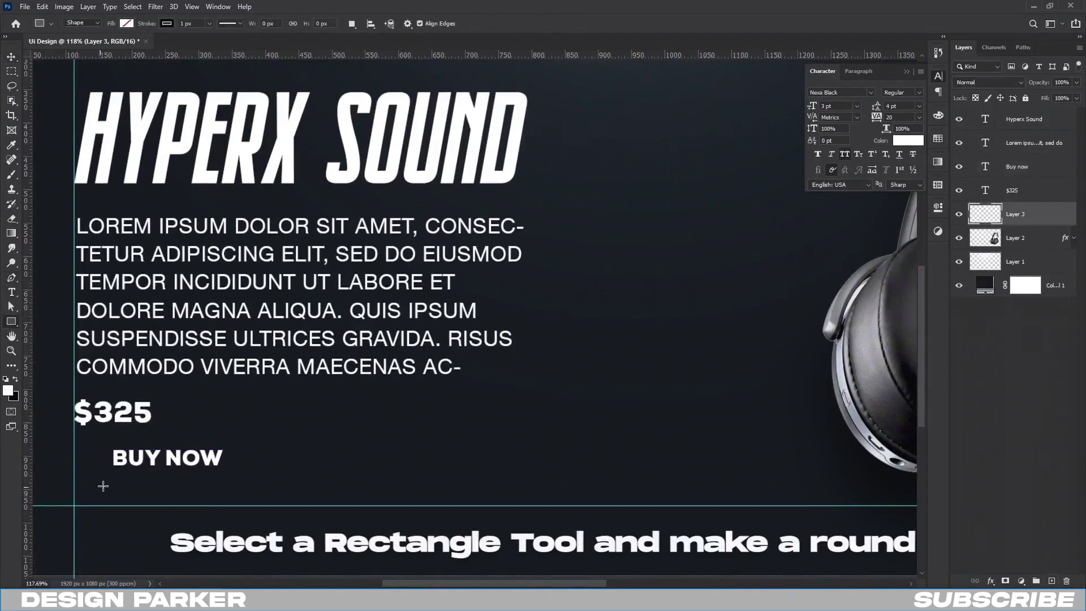
pyautogui.moveTo(107, 441); pyautogui.dragTo(236, 475)
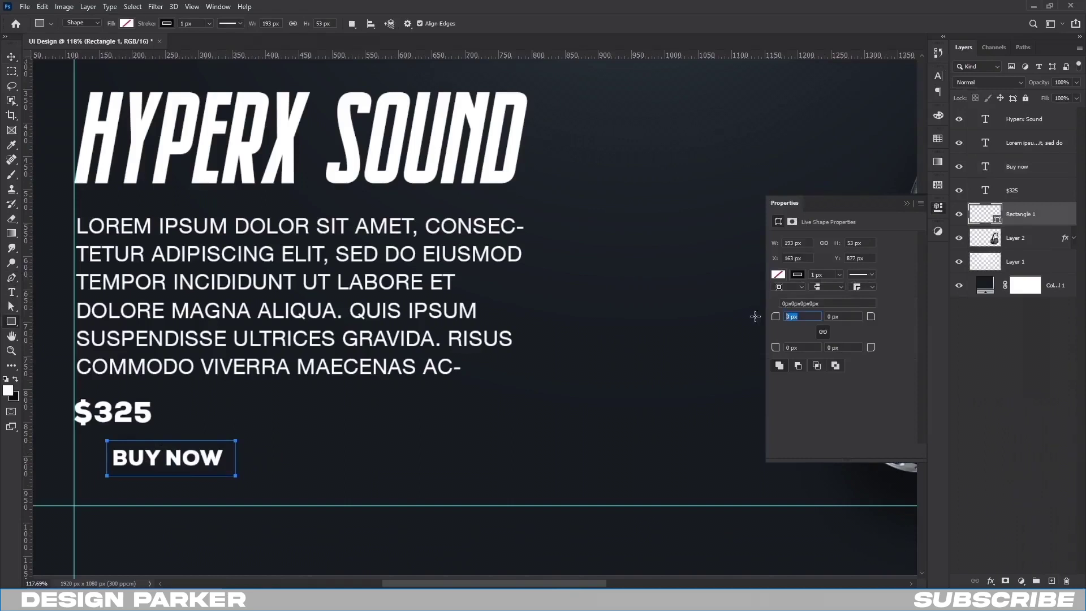
pyautogui.write('26.5')
pyautogui.press('Return')
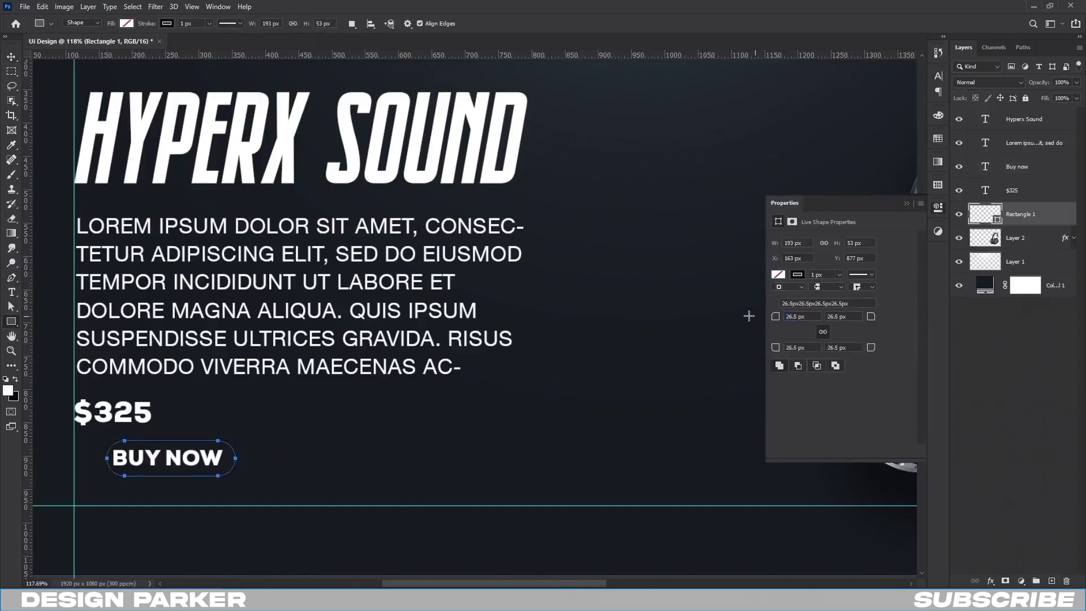
# - Give the rectangle no fill and a white 2 px outline
pyautogui.click(13, 57)
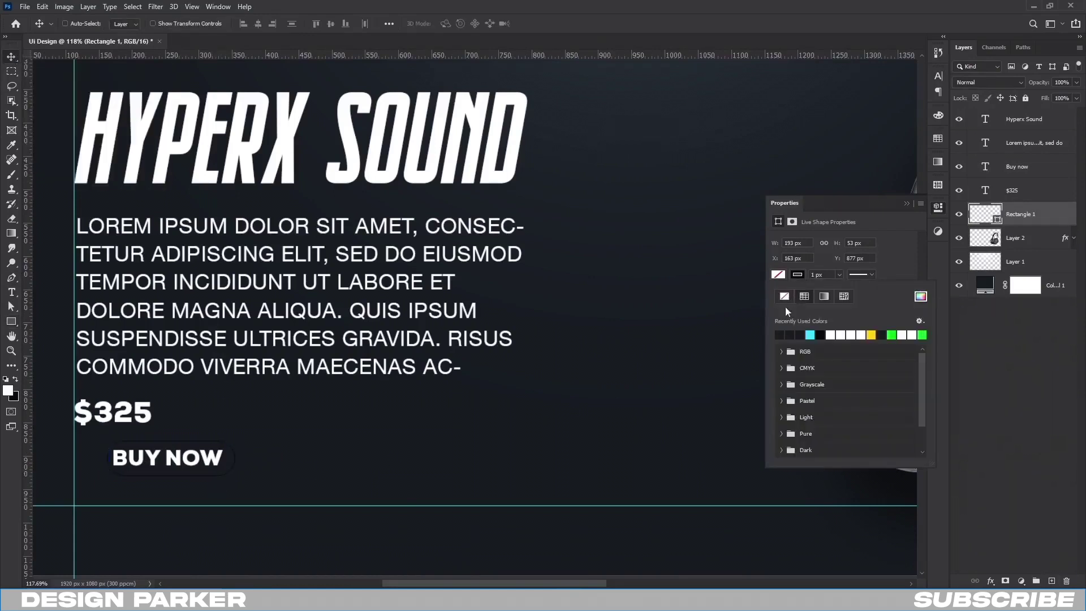
pyautogui.click(784, 297)
pyautogui.click(797, 274)
pyautogui.click(834, 333)
pyautogui.click(888, 273)
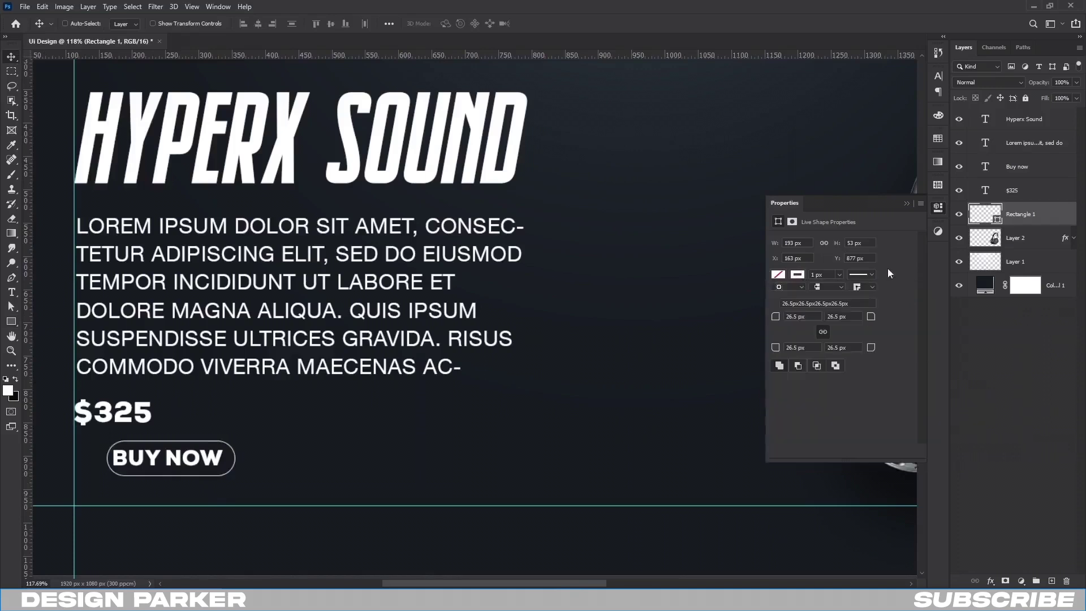
pyautogui.click(838, 273)
pyautogui.write('2')
pyautogui.press('Return')
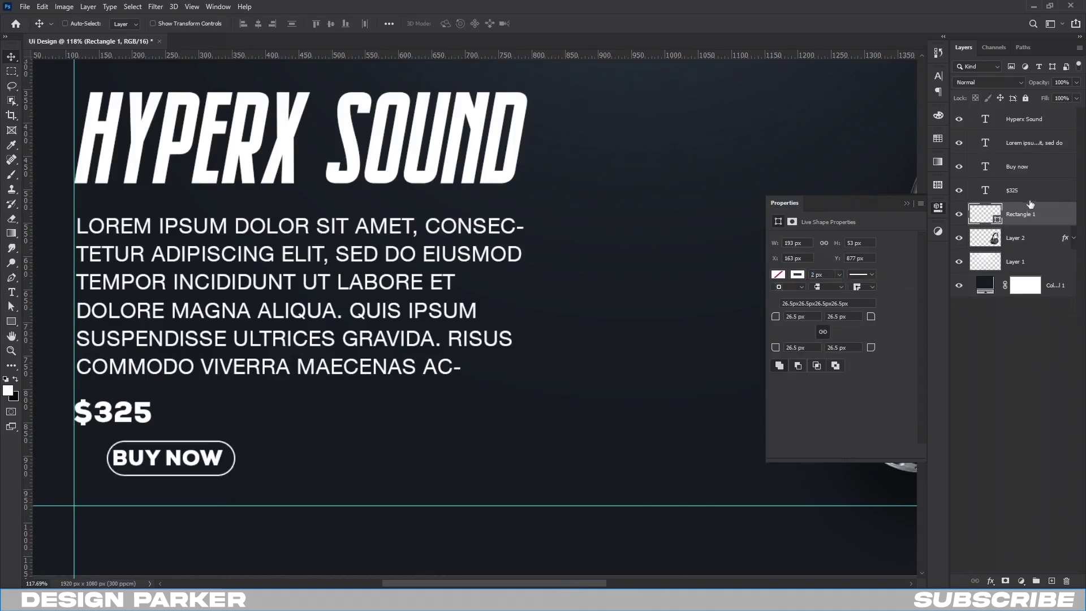
# - Centre BUY NOW inside the button and move the button onto the left guide
pyautogui.keyDown('ctrl'); pyautogui.click(1029, 173); pyautogui.keyUp('ctrl')
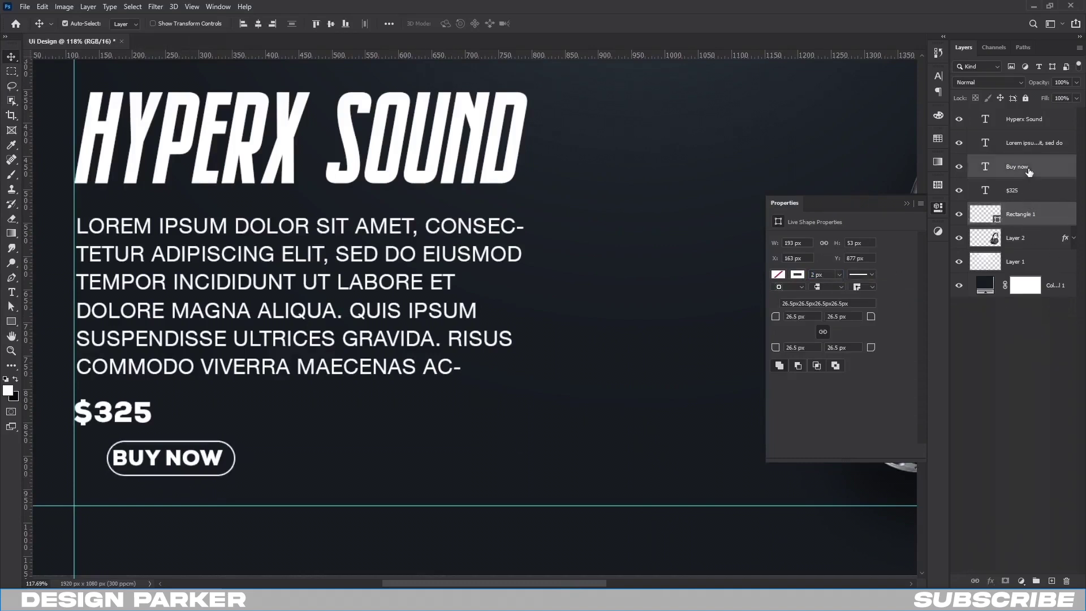
pyautogui.click(258, 24)
pyautogui.click(330, 24)
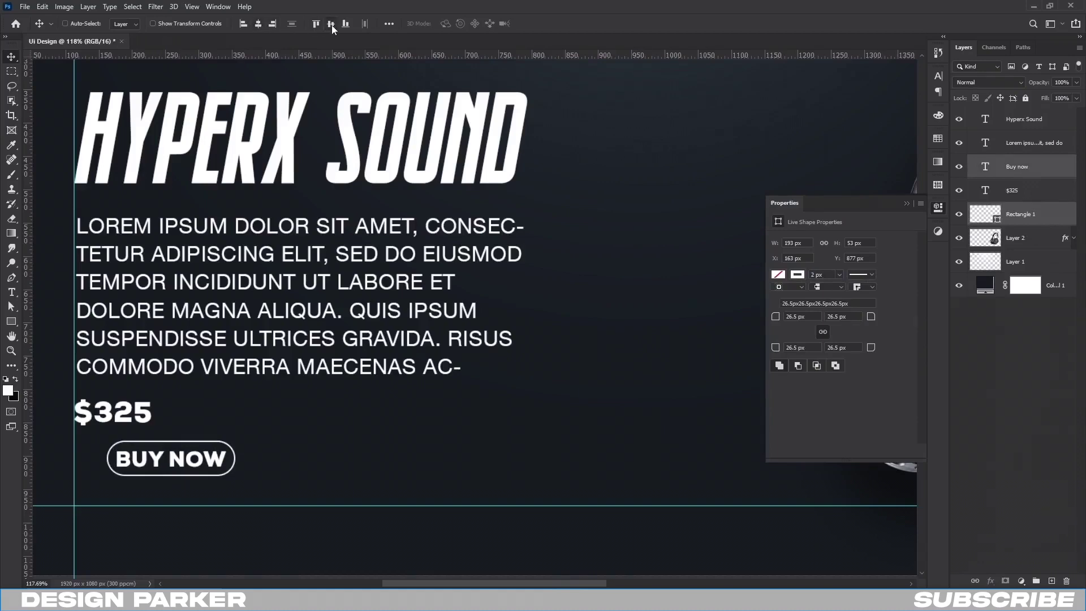
pyautogui.moveTo(199, 460); pyautogui.dragTo(175, 461)
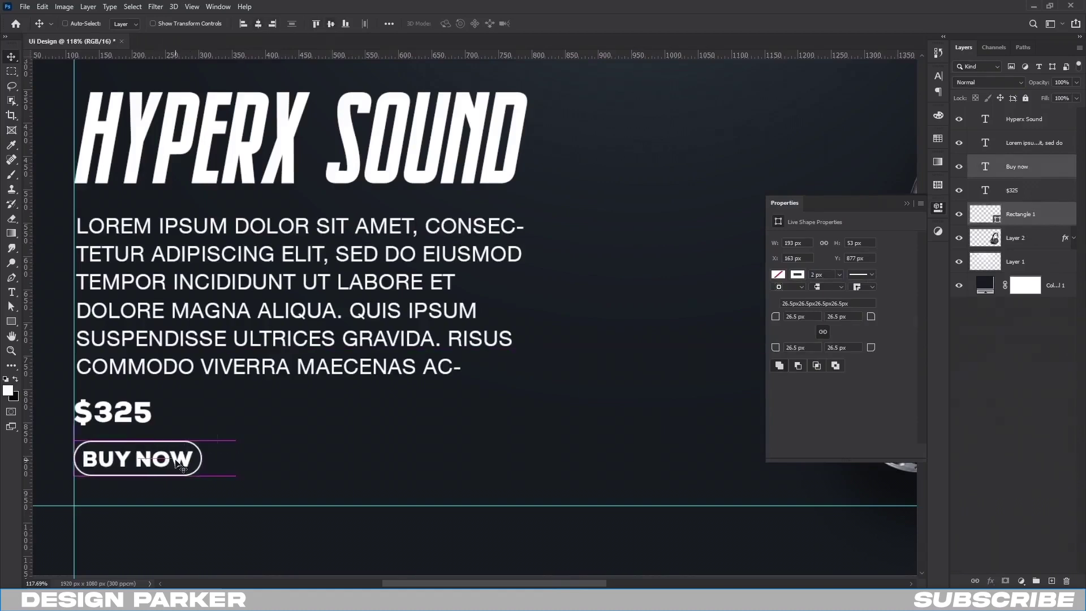
pyautogui.scroll(-3, 269, 423)
pyautogui.click(1045, 211)
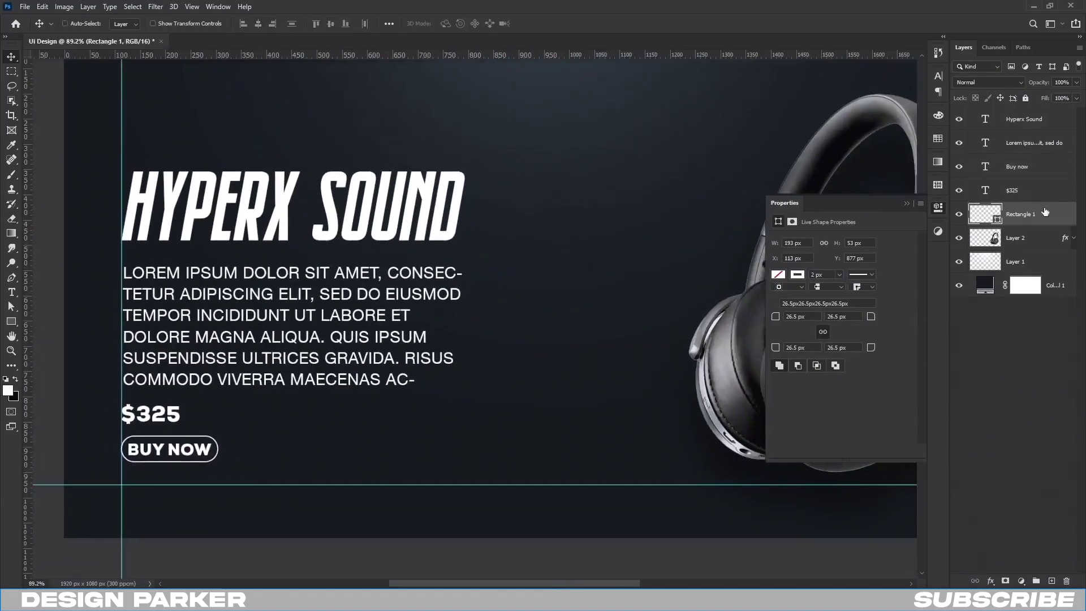
# - Type HEADSET in the lower middle of the banner and set it in the Superline font
pyautogui.click(1050, 580)
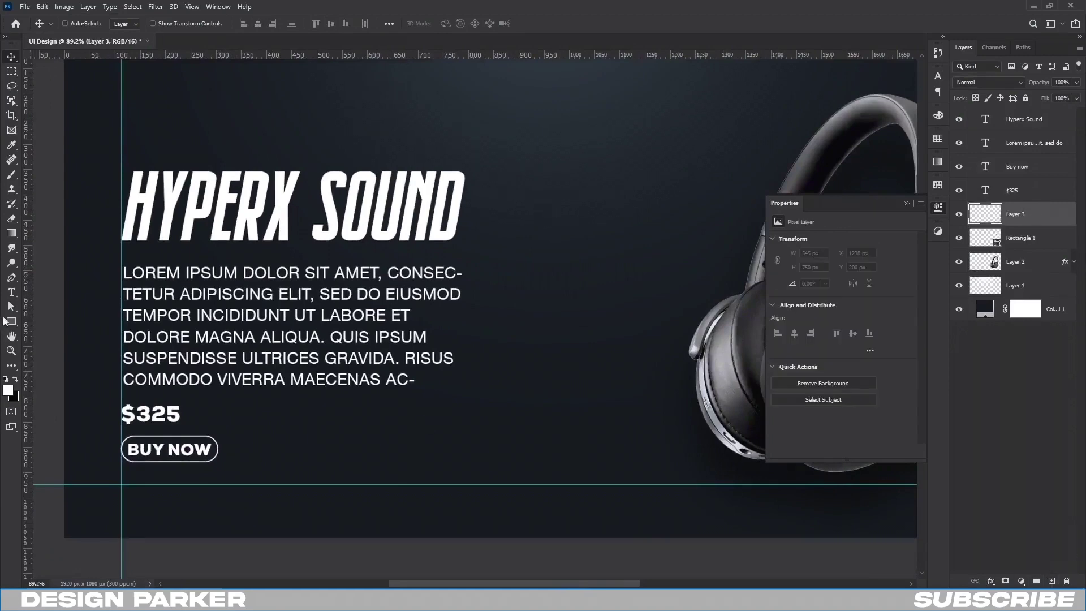
pyautogui.click(12, 293)
pyautogui.click(519, 445)
pyautogui.click(554, 441)
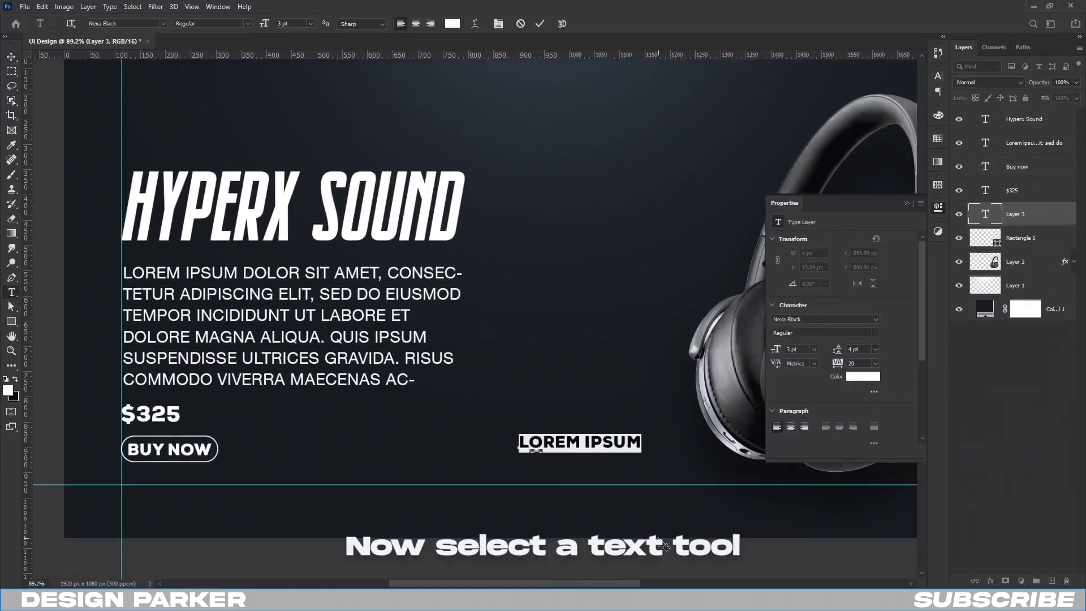
pyautogui.hotkey('ctrl', 'a')
pyautogui.write('HEADSET')
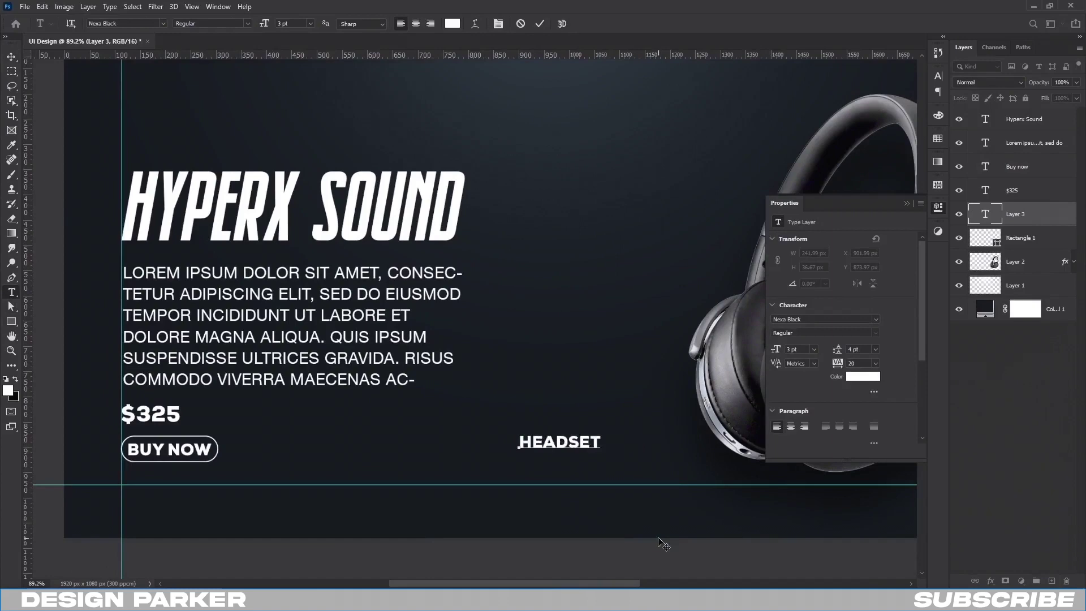
pyautogui.click(11, 59)
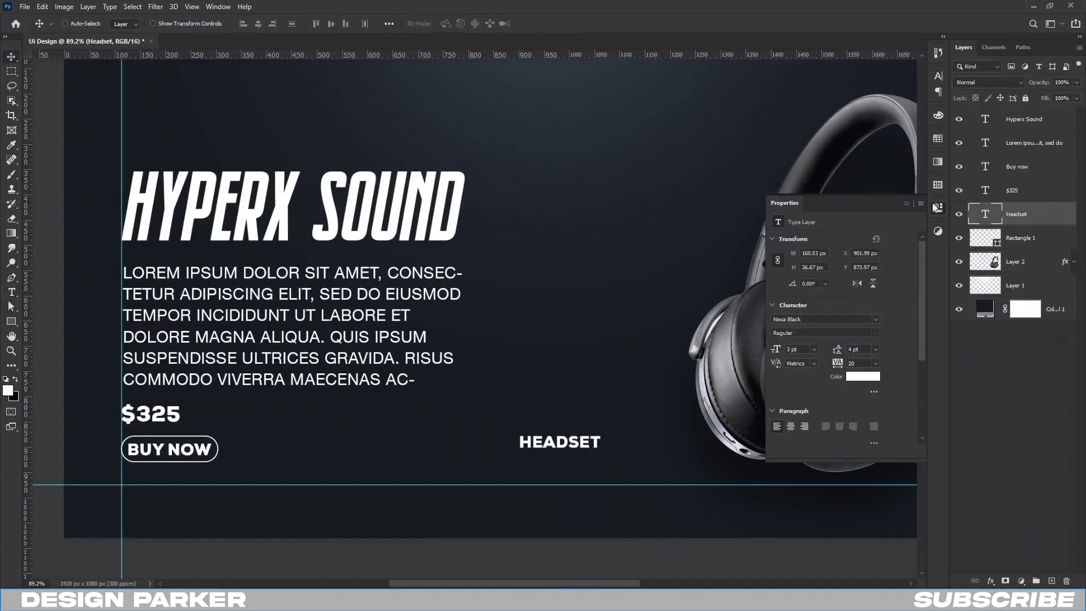
pyautogui.click(907, 203)
pyautogui.click(938, 76)
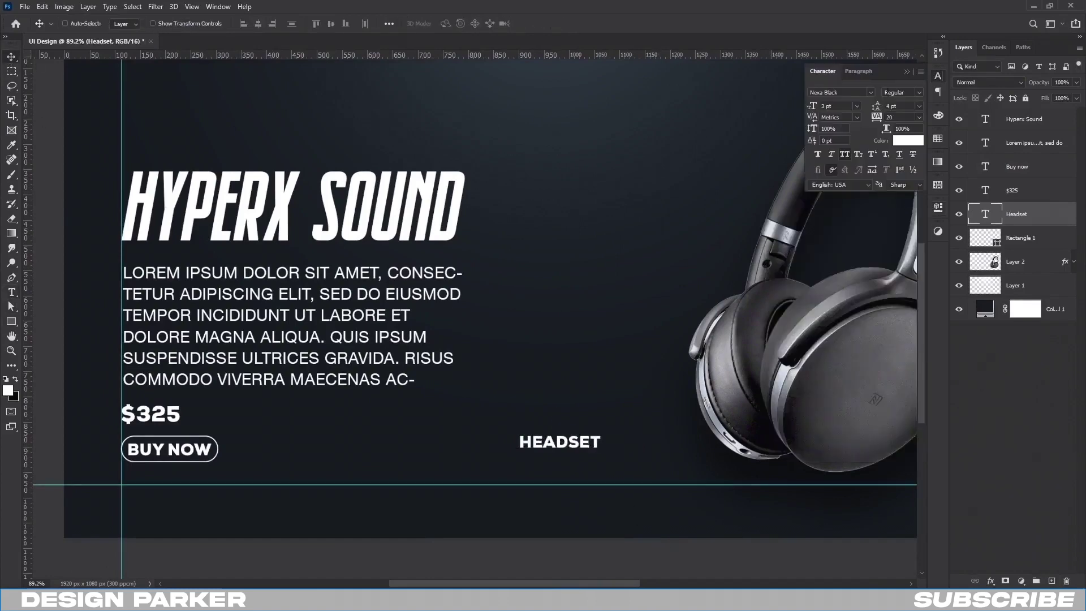
pyautogui.click(872, 93)
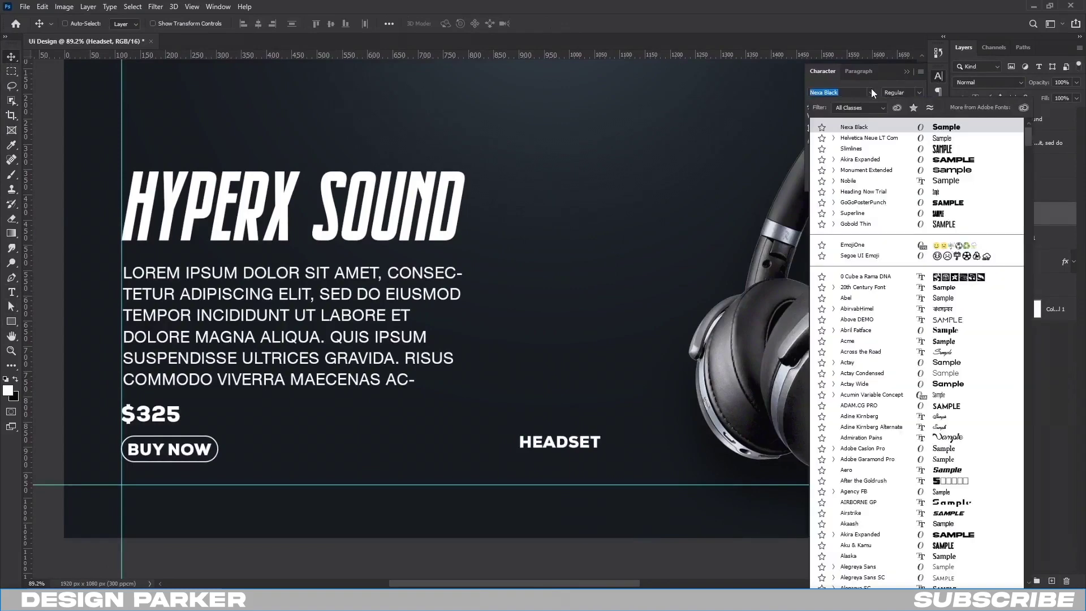
pyautogui.click(893, 212)
# - Scale HEADSET up hugely, rotate it -75°, and move it behind the headphones
pyautogui.hotkey('ctrl', 't')
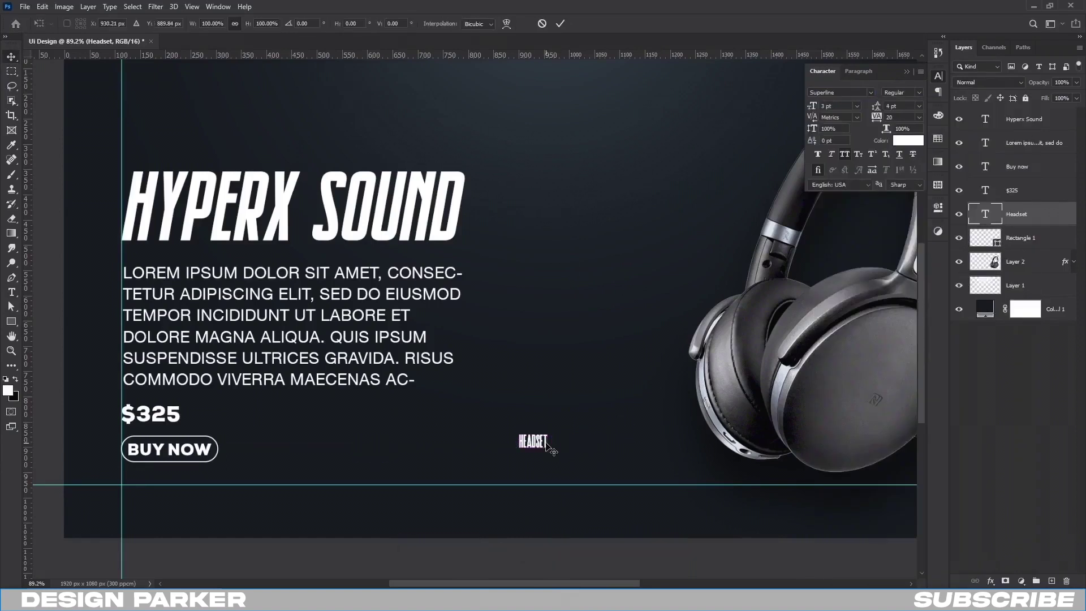
pyautogui.moveTo(548, 442); pyautogui.dragTo(656, 434)
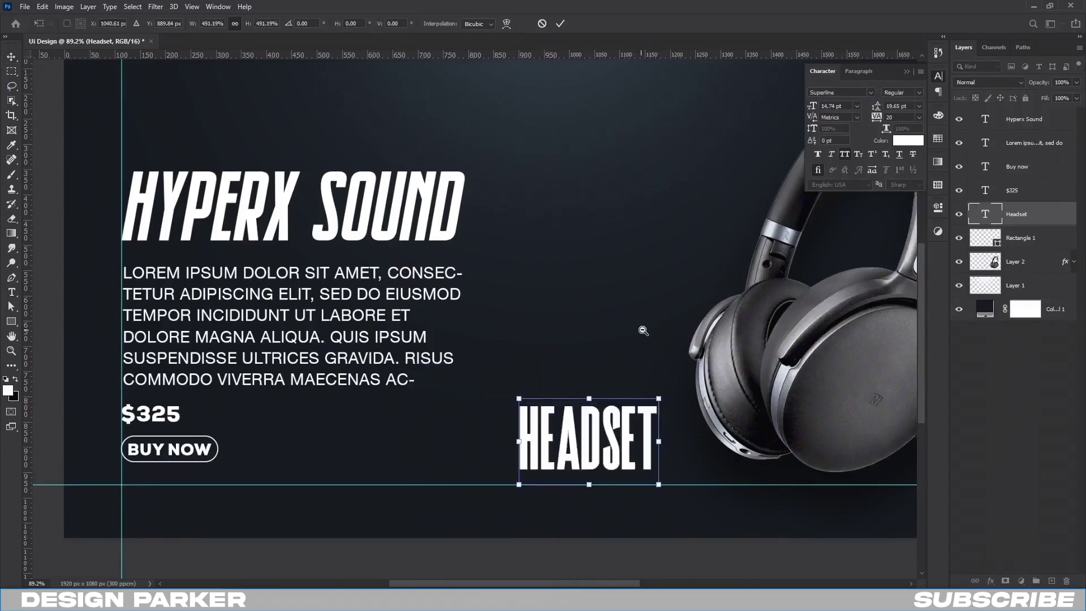
pyautogui.scroll(-3, 615, 363)
pyautogui.scroll(1, 615, 363)
pyautogui.moveTo(565, 492)
pyautogui.mouseDown()
pyautogui.moveTo(486, 554)
pyautogui.moveTo(609, 567)
pyautogui.mouseUp()
pyautogui.moveTo(658, 505); pyautogui.dragTo(661, 480)
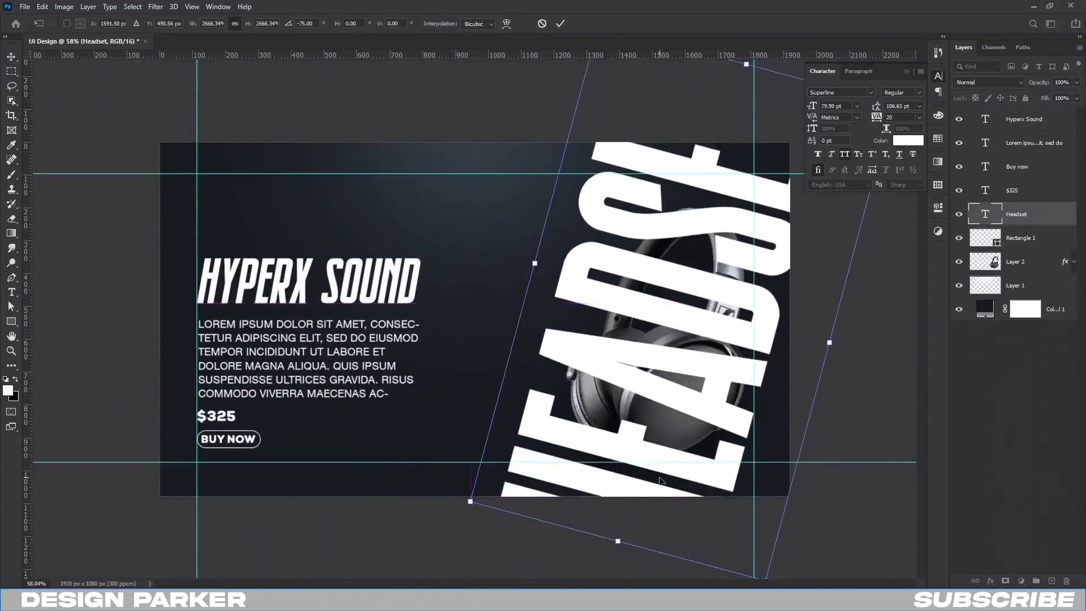
pyautogui.press('Return')
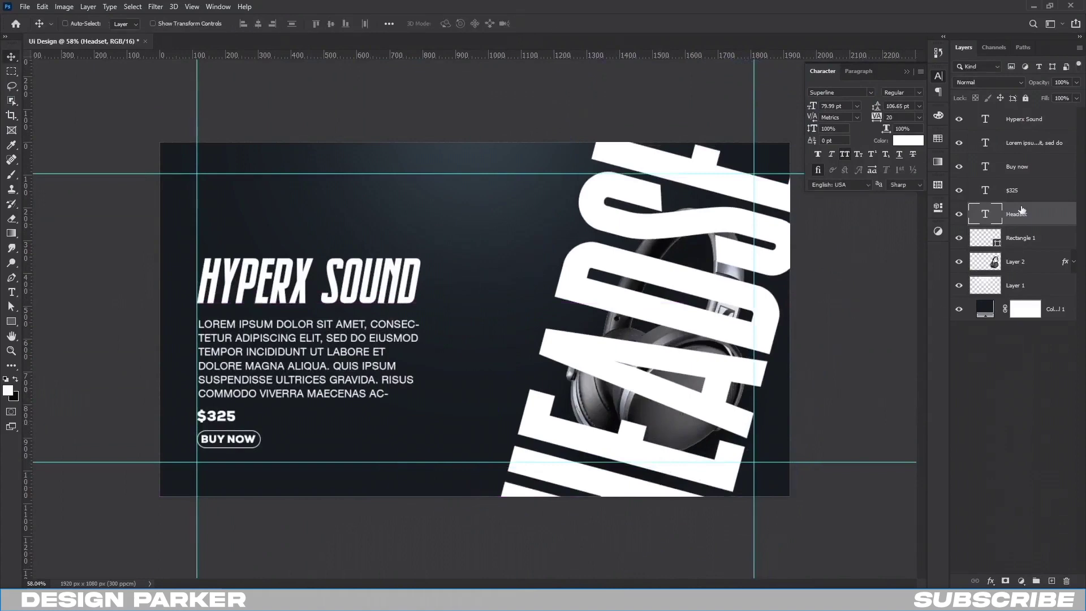
pyautogui.moveTo(1021, 211); pyautogui.dragTo(1019, 271)
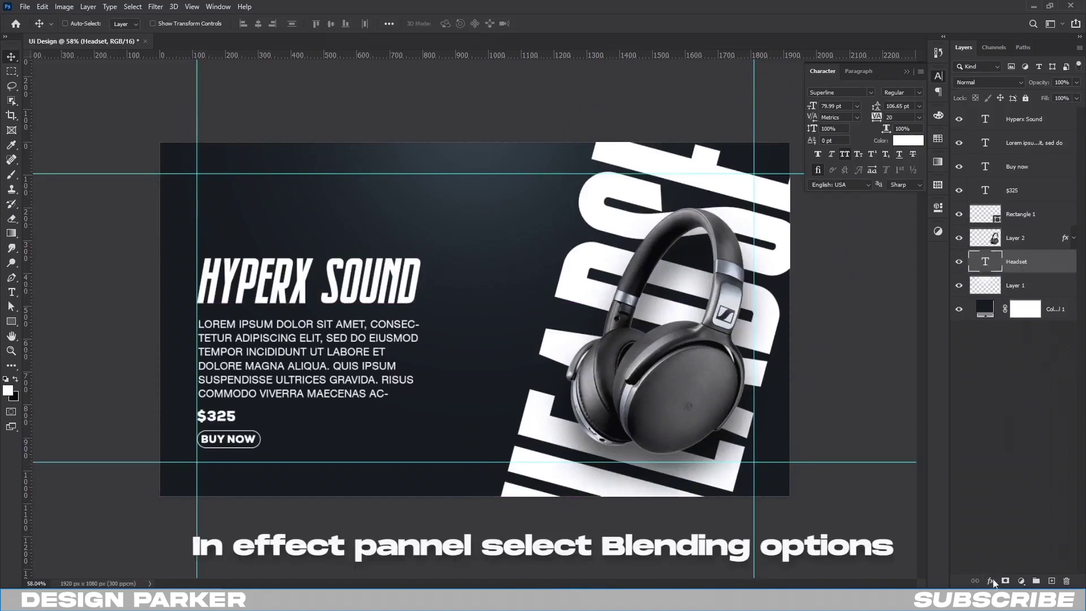
# - Give HEADSET 0% fill opacity and a 3 px white stroke in Overlay blend mode
pyautogui.click(990, 580)
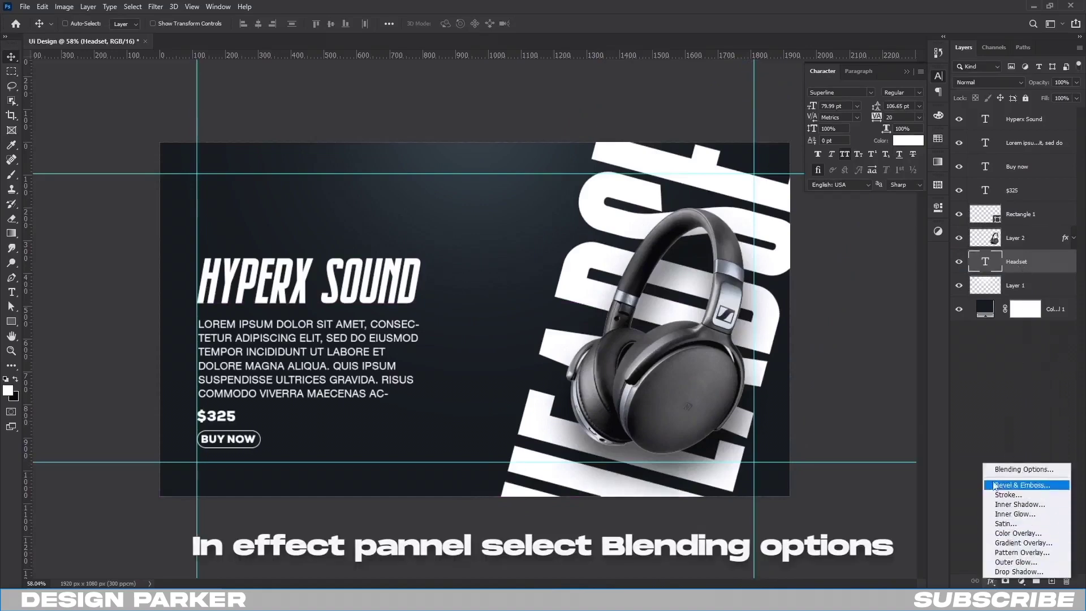
pyautogui.click(992, 467)
pyautogui.moveTo(563, 224); pyautogui.dragTo(306, 215)
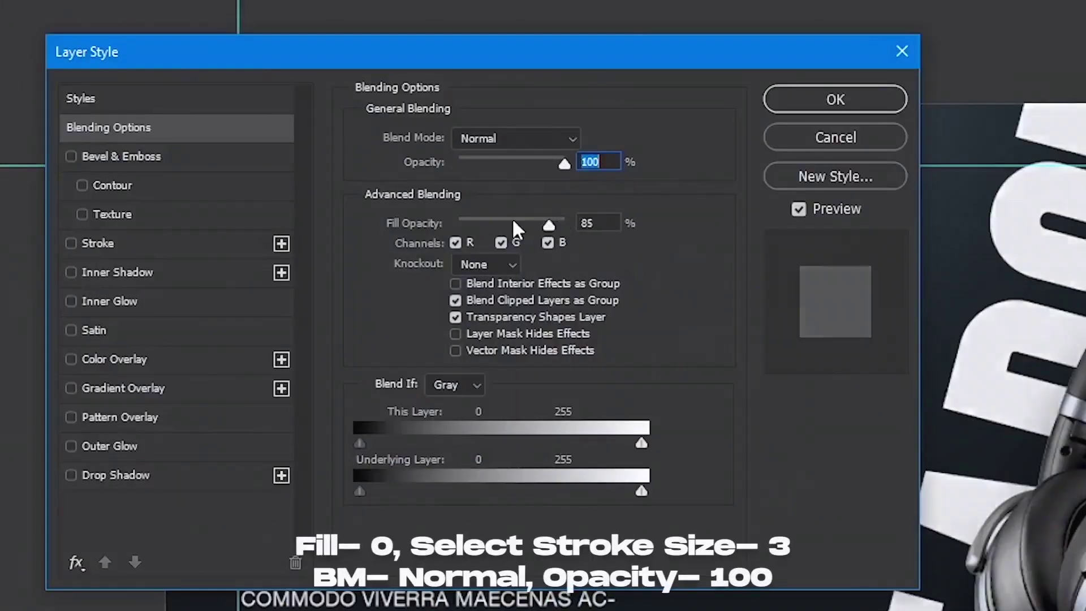
pyautogui.click(105, 242)
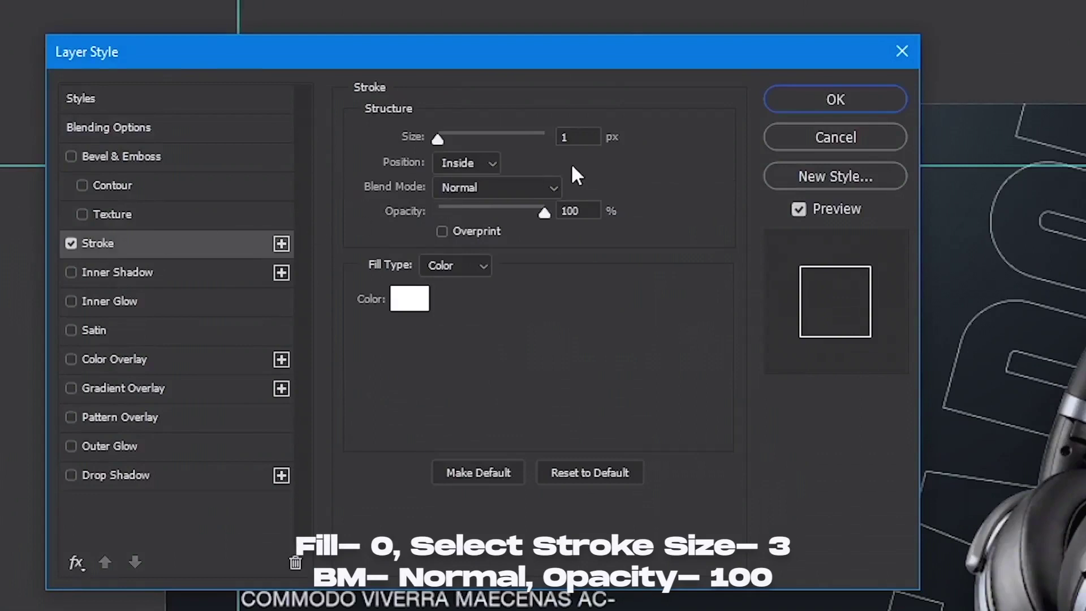
pyautogui.click(586, 138)
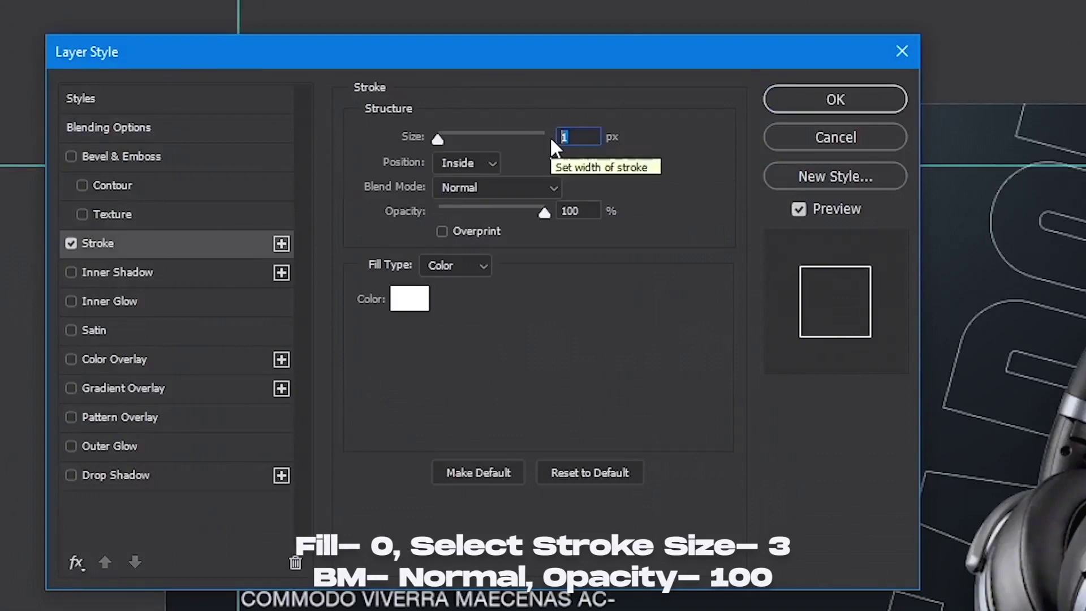
pyautogui.write('3')
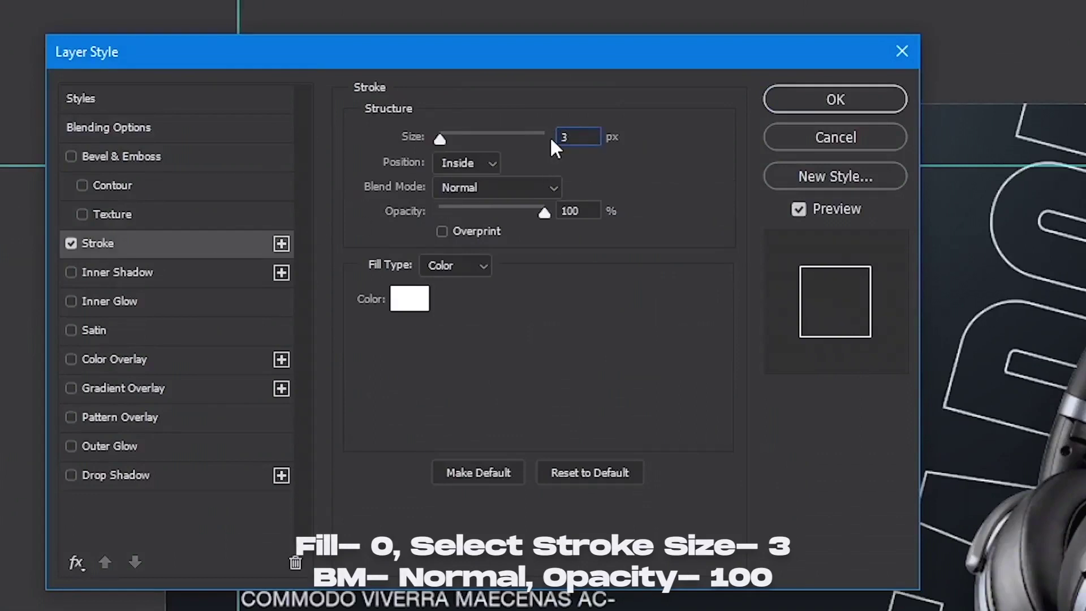
pyautogui.click(553, 187)
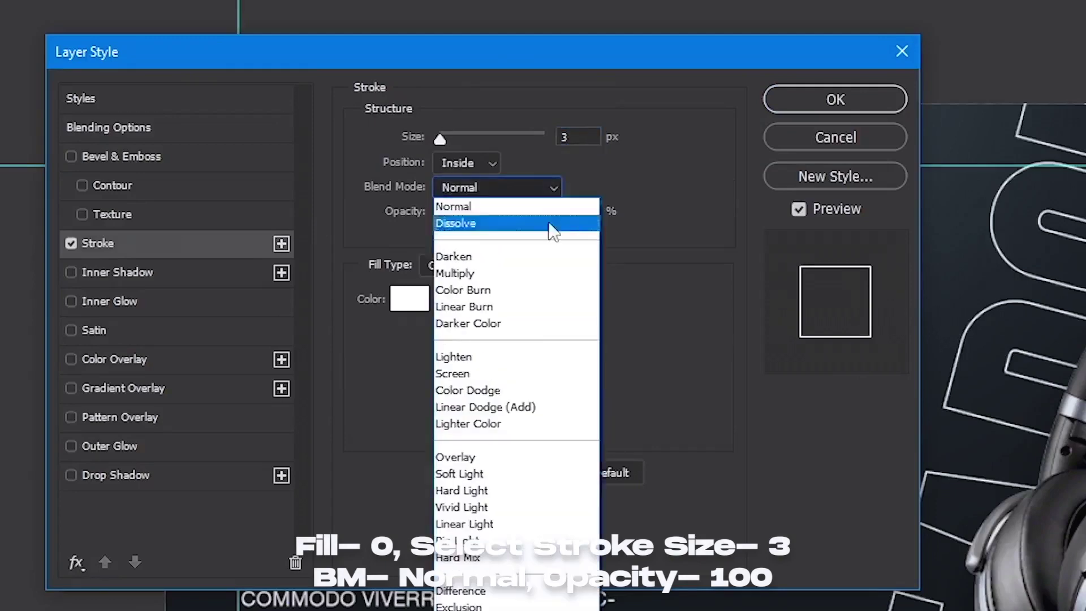
pyautogui.click(495, 456)
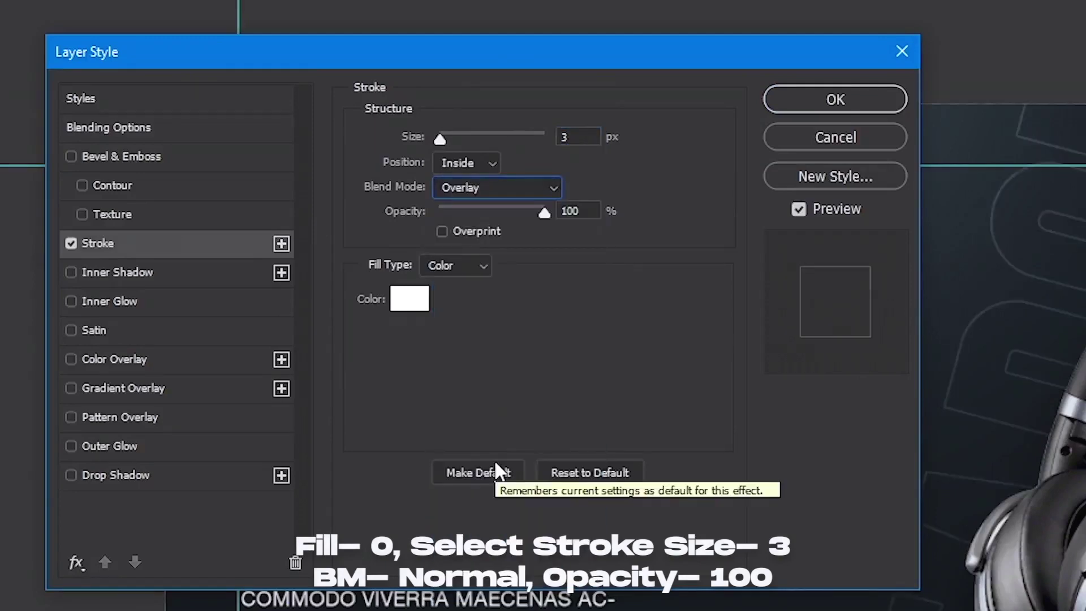
pyautogui.click(815, 93)
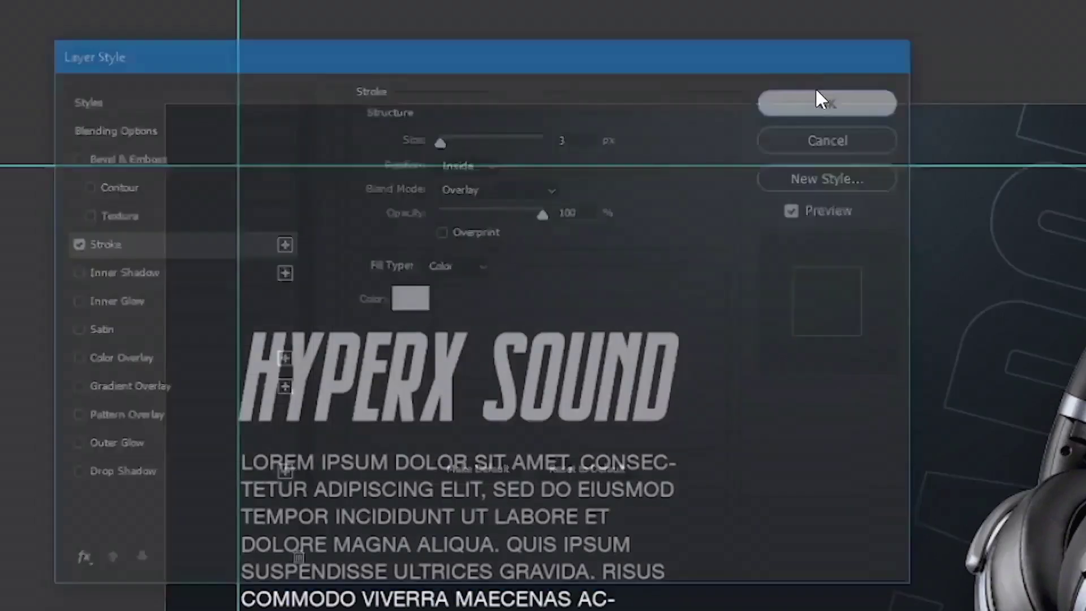
pyautogui.click(156, 7)
pyautogui.moveTo(163, 134)
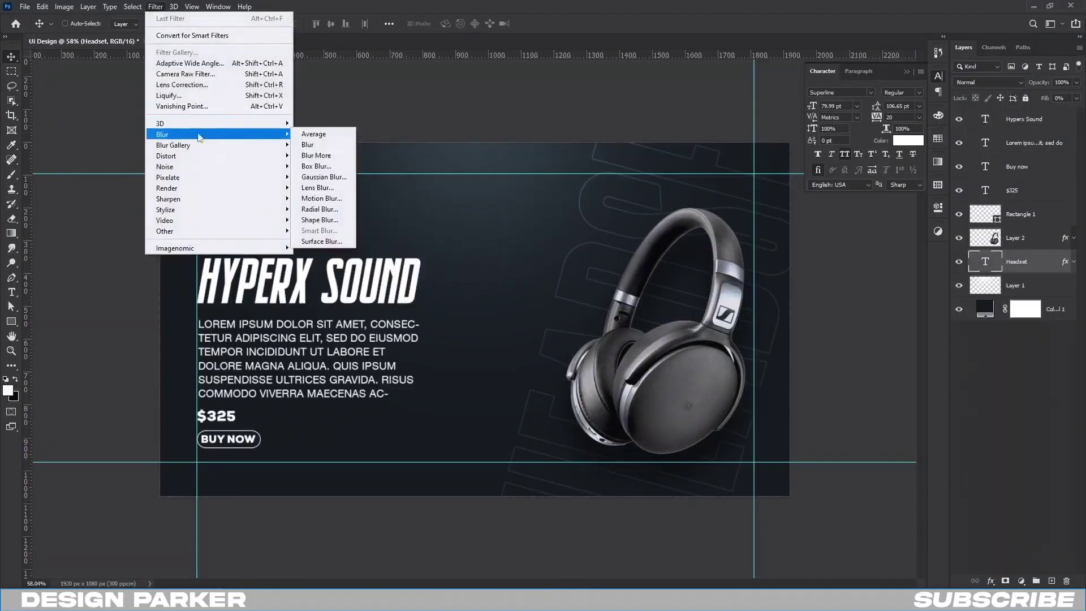
# - Convert HEADSET to a smart object with a Motion Blur of angle 75, distance 10
pyautogui.click(324, 197)
pyautogui.click(504, 224)
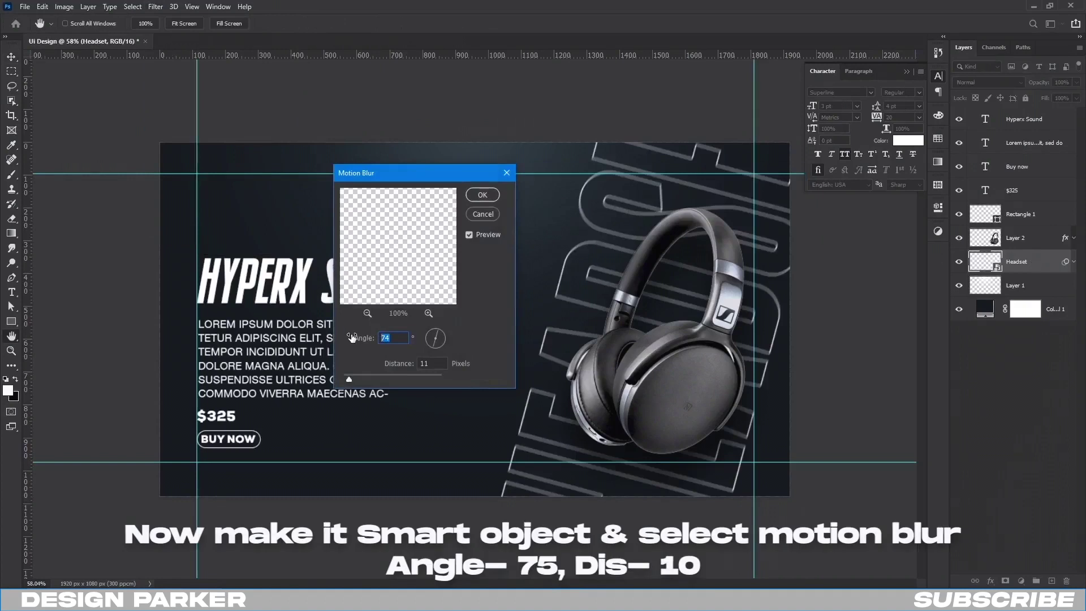
pyautogui.write('75')
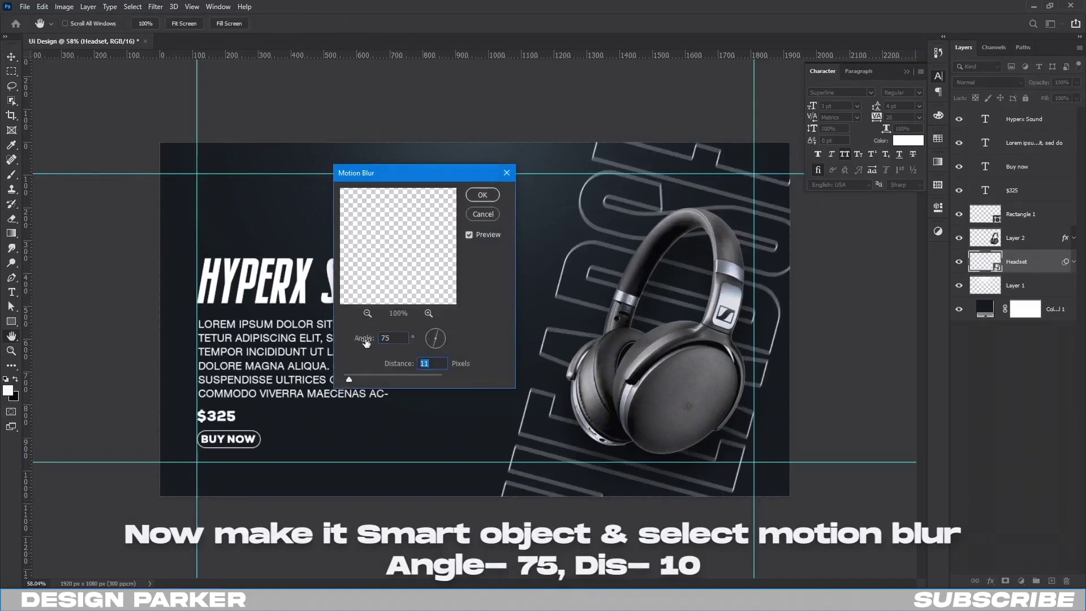
pyautogui.write('10')
pyautogui.click(483, 196)
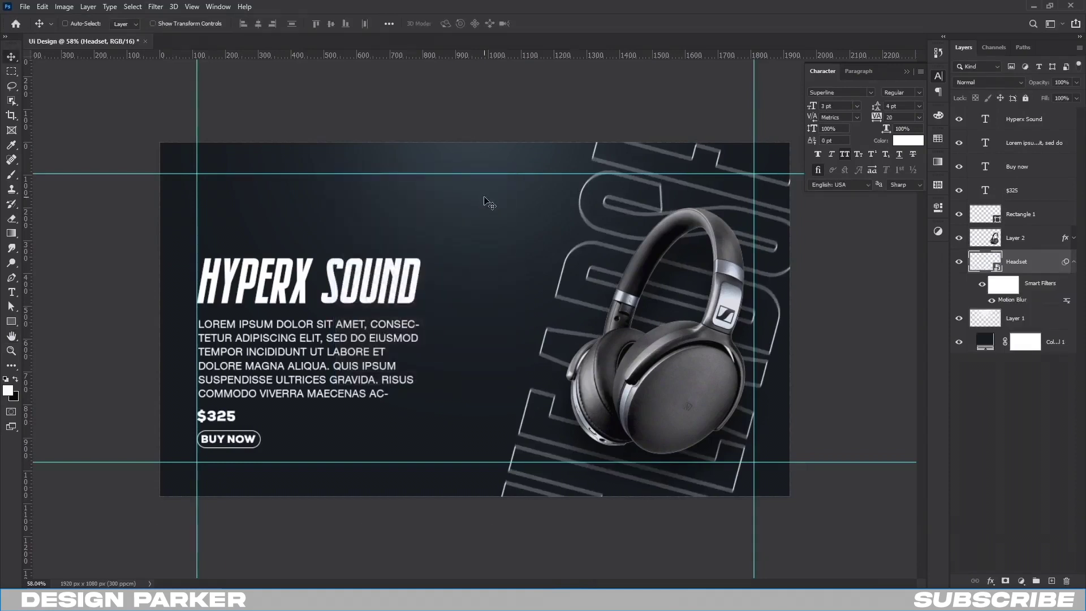
pyautogui.click(1072, 262)
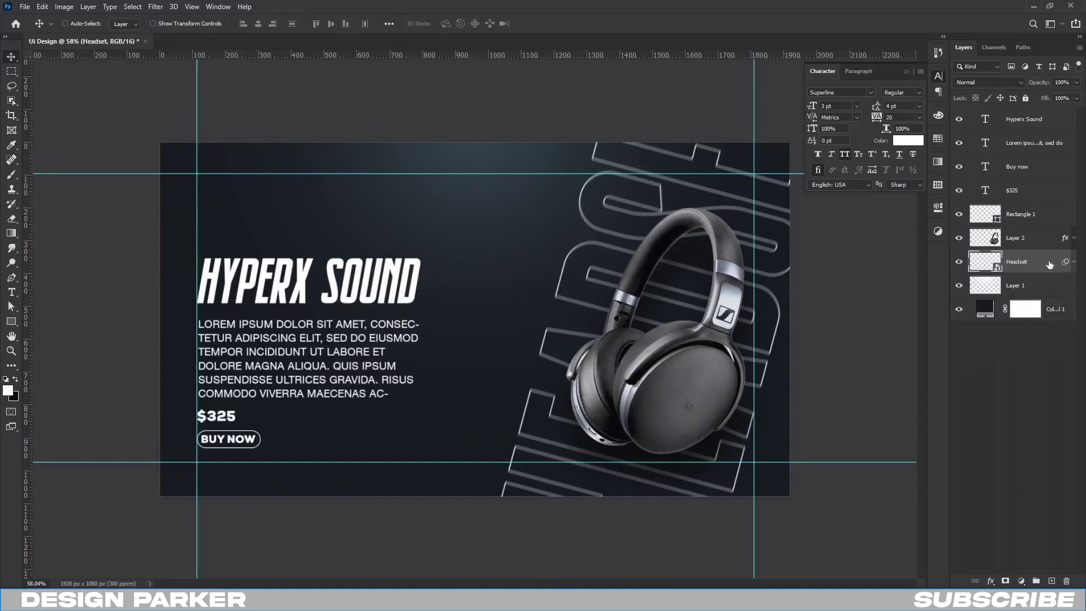
# - Mask the Headset layer with a black-to-white gradient fade and nudge it slightly right
pyautogui.click(1005, 581)
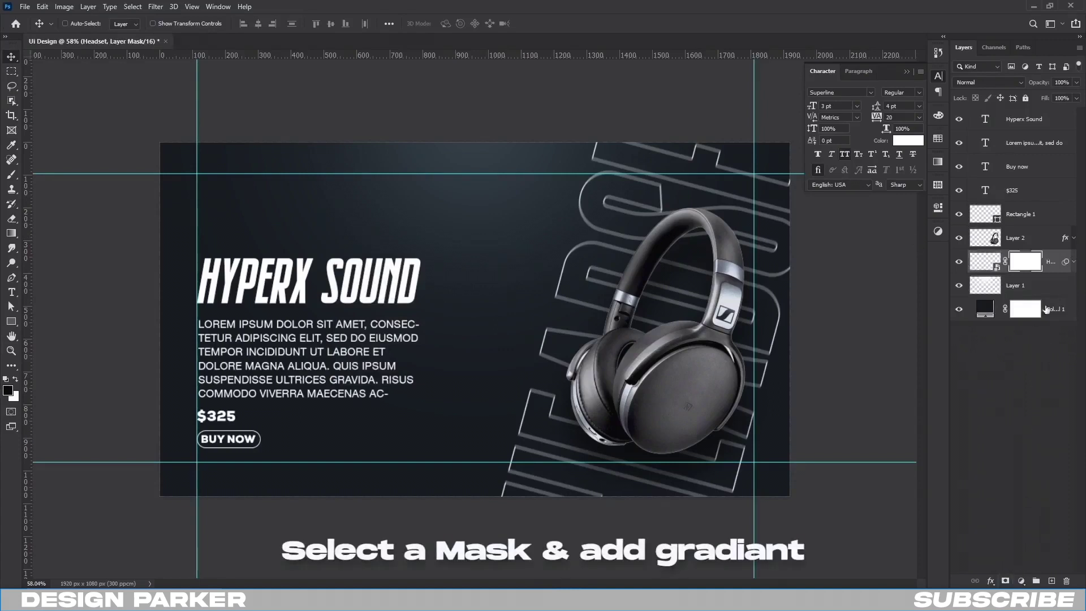
pyautogui.click(11, 234)
pyautogui.moveTo(769, 388); pyautogui.dragTo(582, 345)
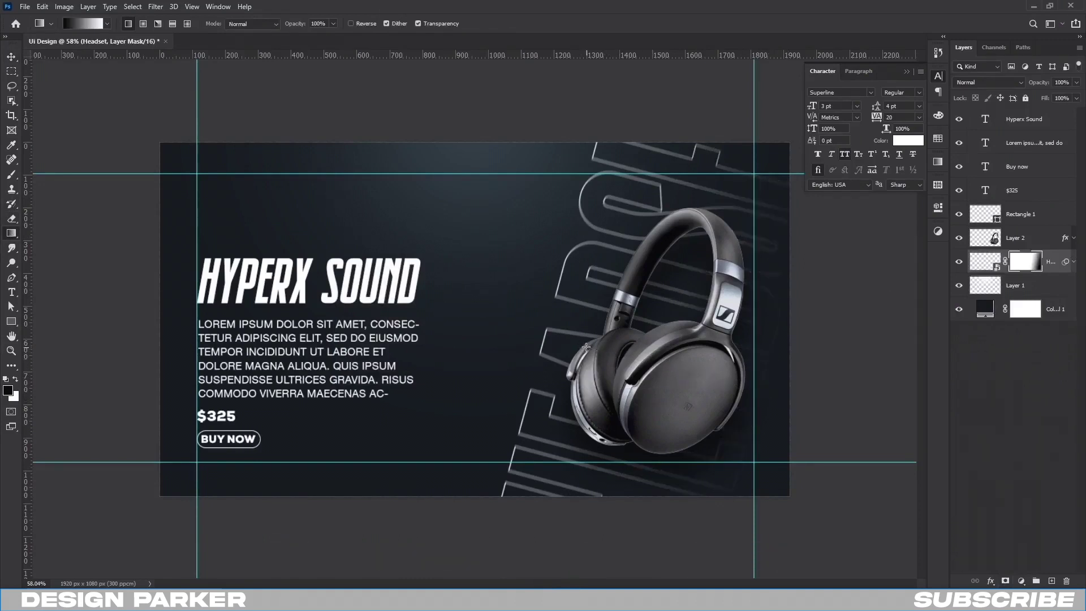
pyautogui.moveTo(656, 360); pyautogui.dragTo(589, 352)
pyautogui.click(12, 59)
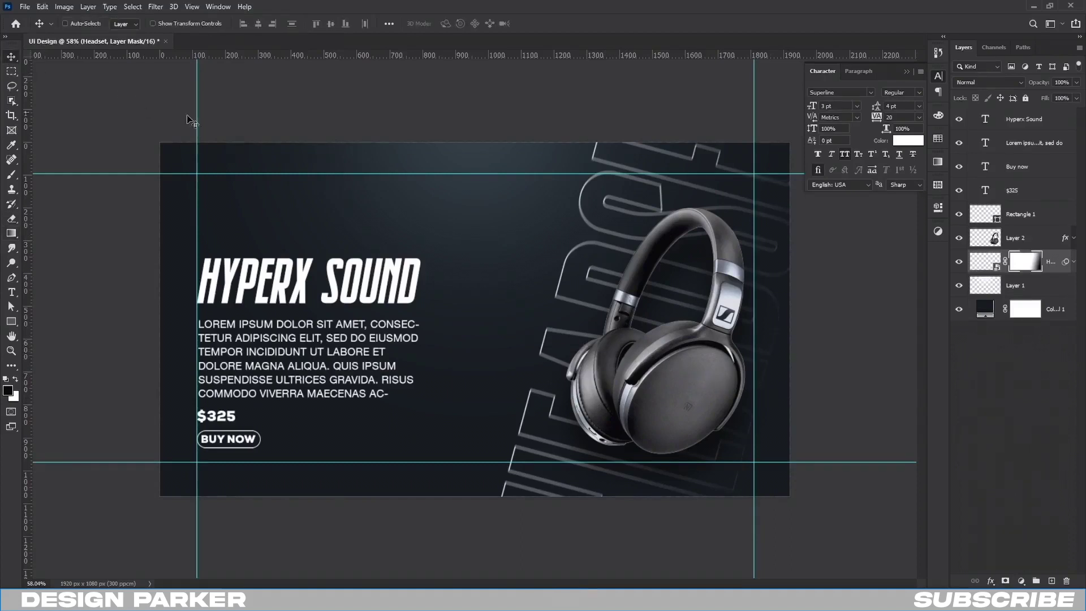
pyautogui.hotkey('ctrl', '2')
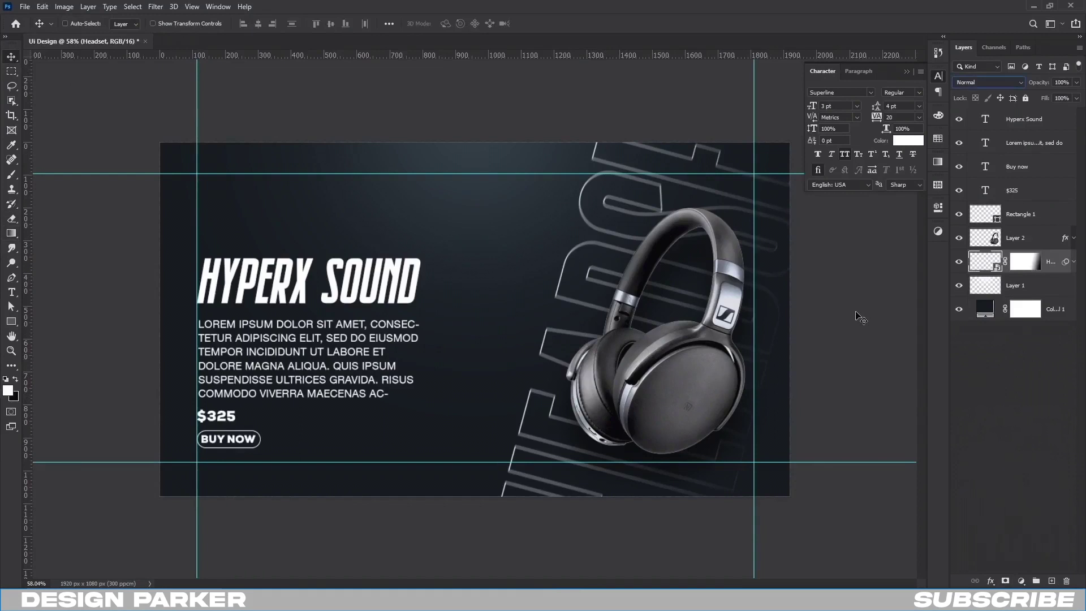
pyautogui.moveTo(767, 344); pyautogui.dragTo(772, 339)
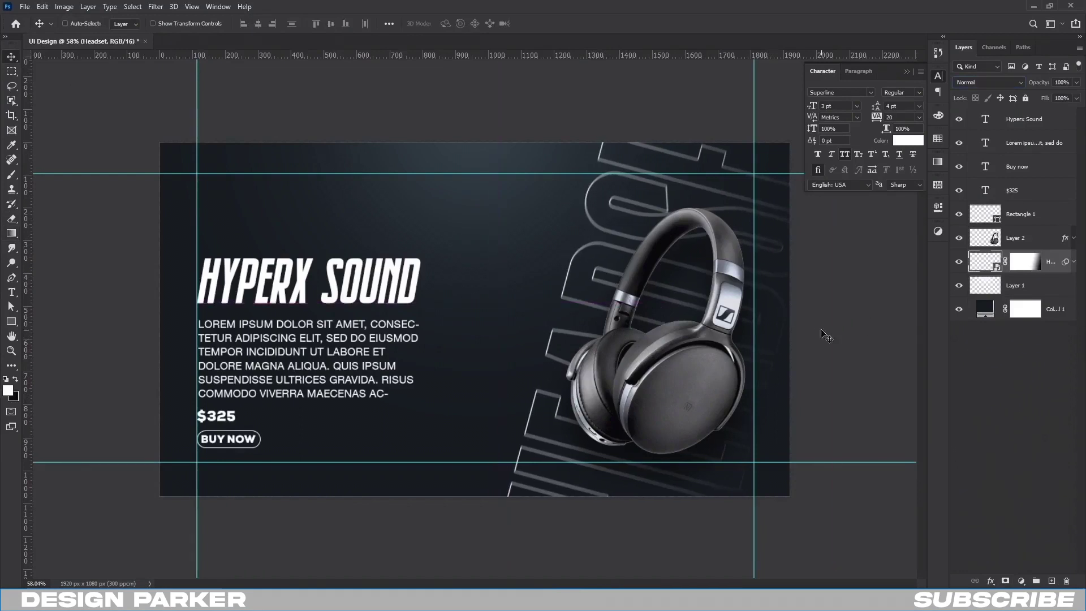
# - Draw a circle over the heading above Rectangle 1 and give it a white outline
pyautogui.click(1038, 220)
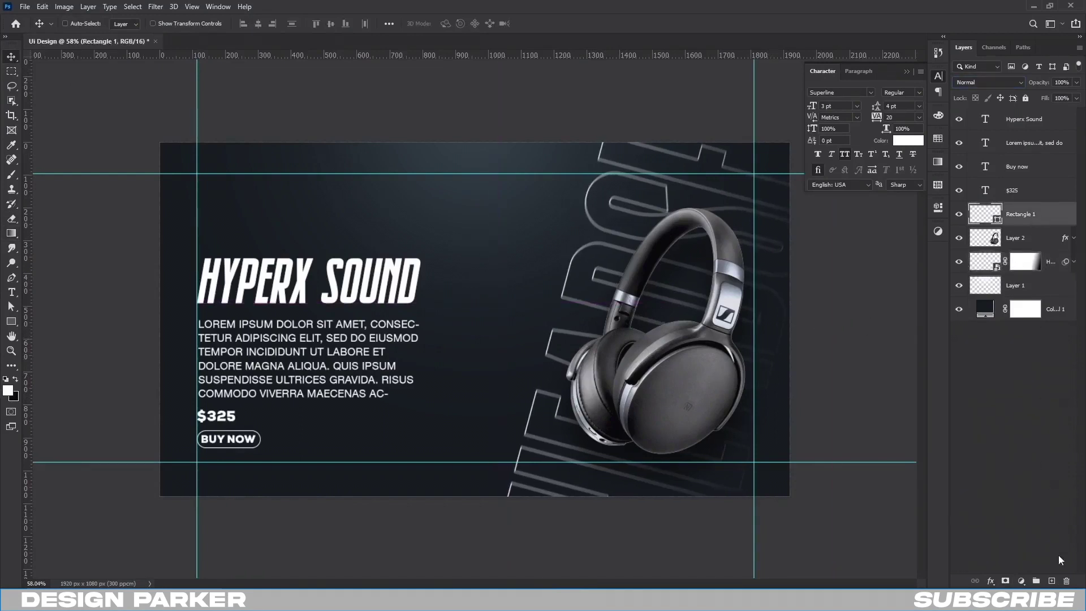
pyautogui.click(1051, 581)
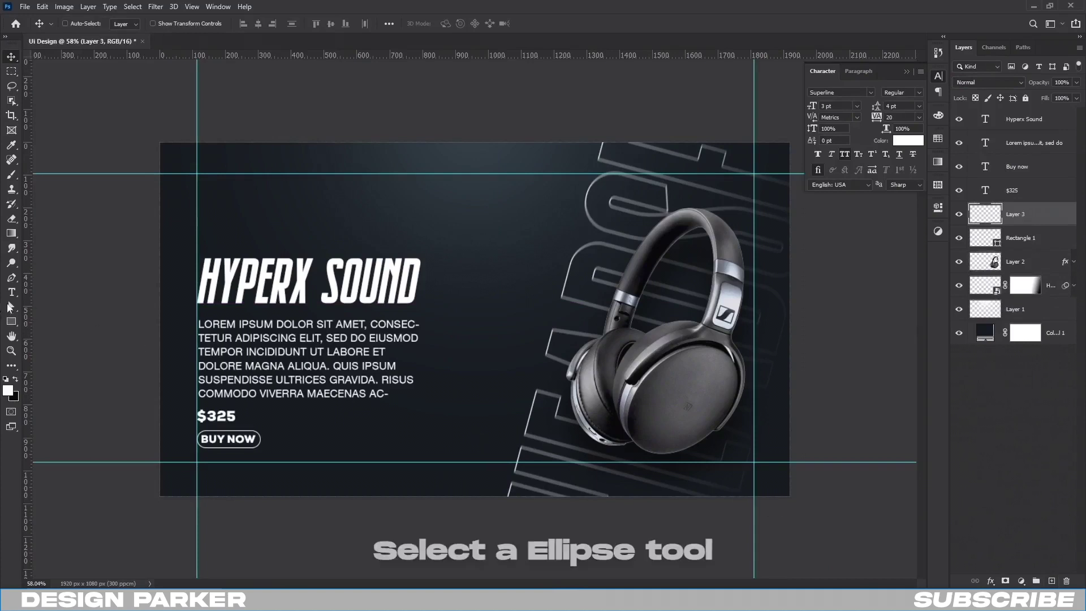
pyautogui.click(11, 321)
pyautogui.click(57, 345)
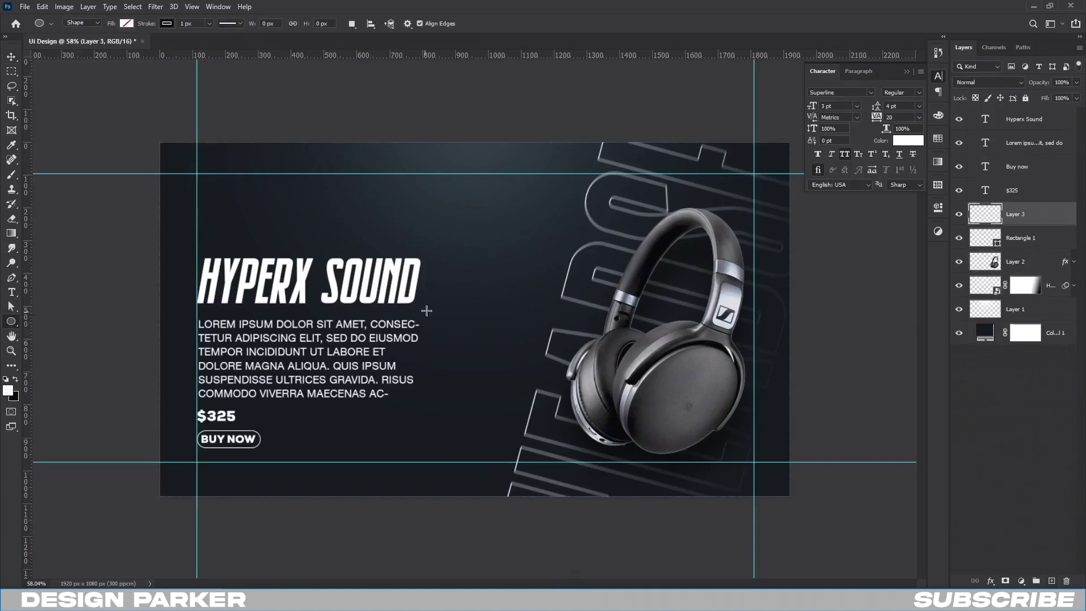
pyautogui.moveTo(418, 279); pyautogui.dragTo(514, 393)
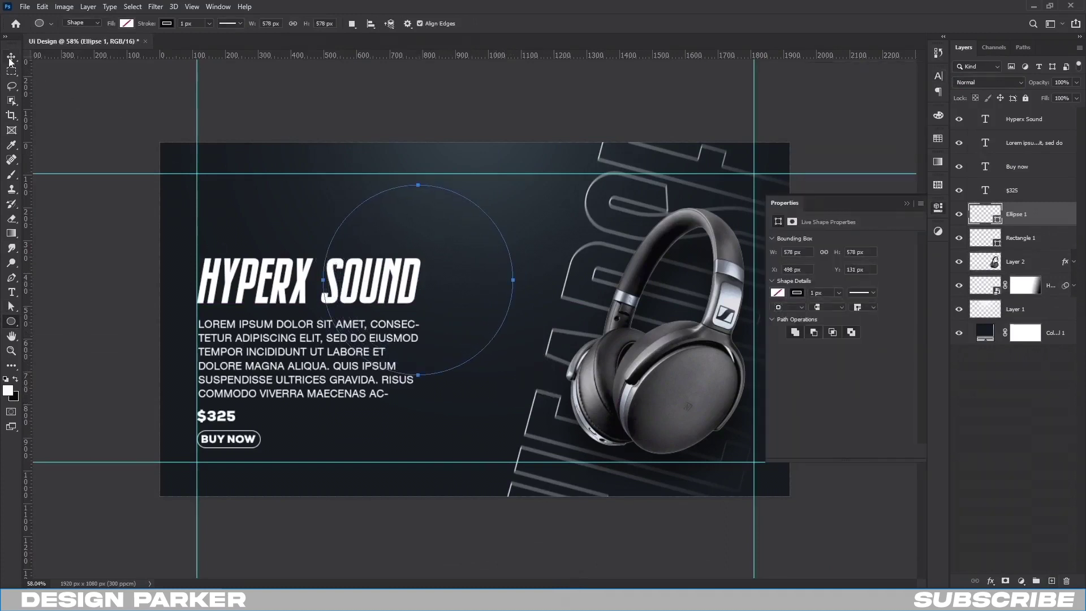
pyautogui.press('v')
pyautogui.moveTo(448, 336); pyautogui.dragTo(490, 371)
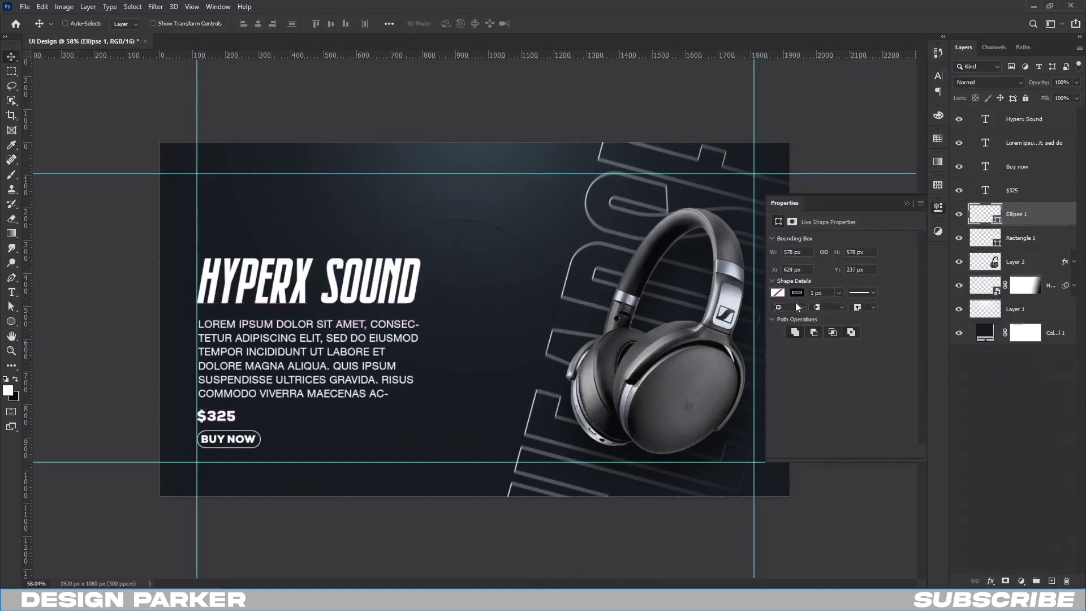
pyautogui.click(778, 292)
pyautogui.click(779, 353)
pyautogui.click(880, 284)
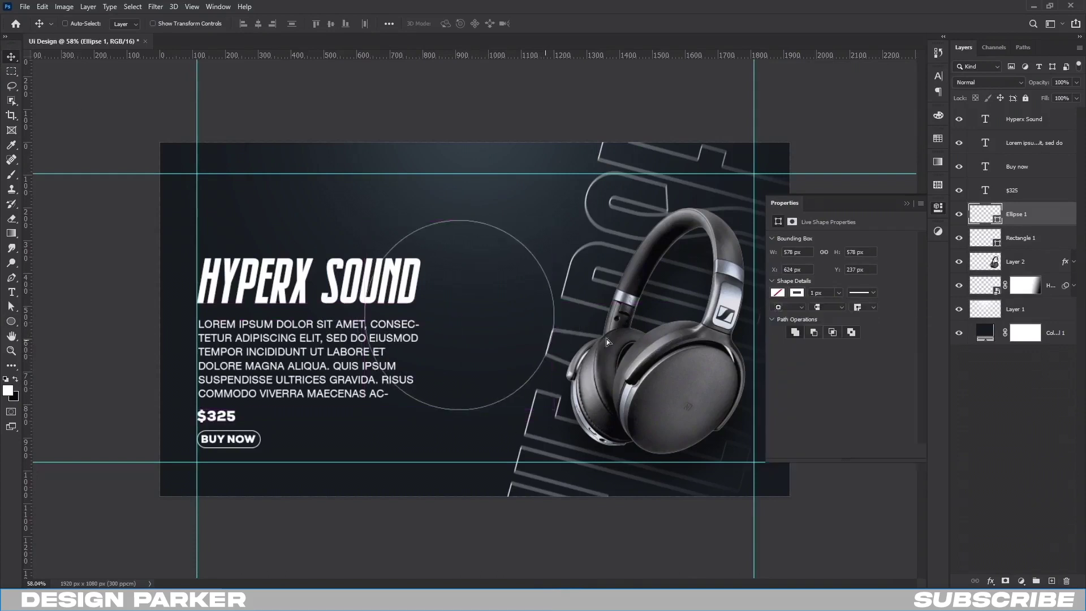
# - Duplicate and enlarge the circle five times into concentric rings around its centre
pyautogui.hotkey('ctrl', 'j')
pyautogui.hotkey('ctrl', 't')
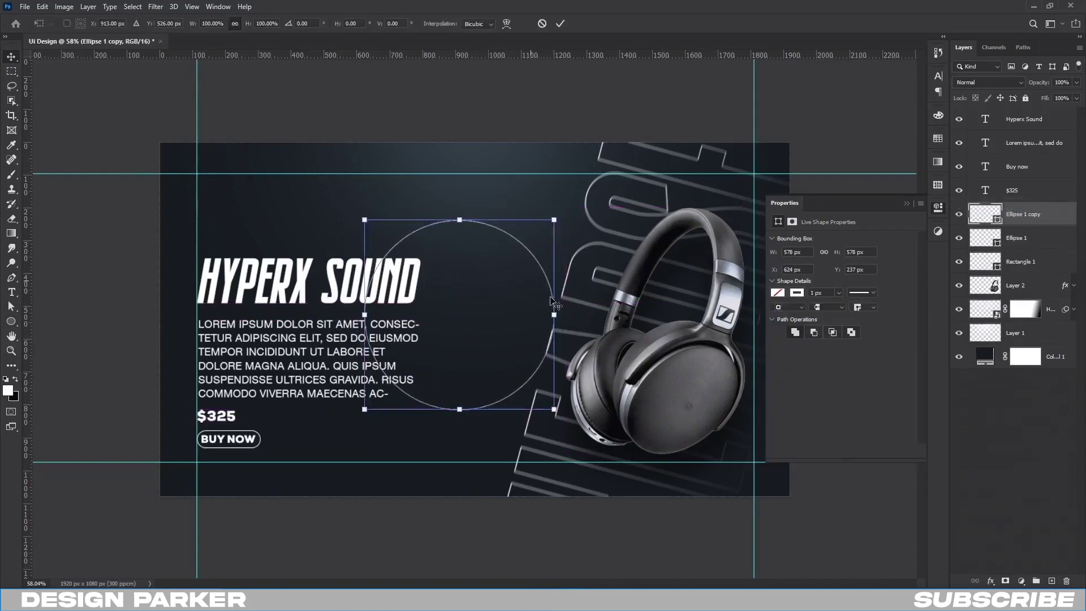
pyautogui.moveTo(553, 315); pyautogui.dragTo(583, 314)
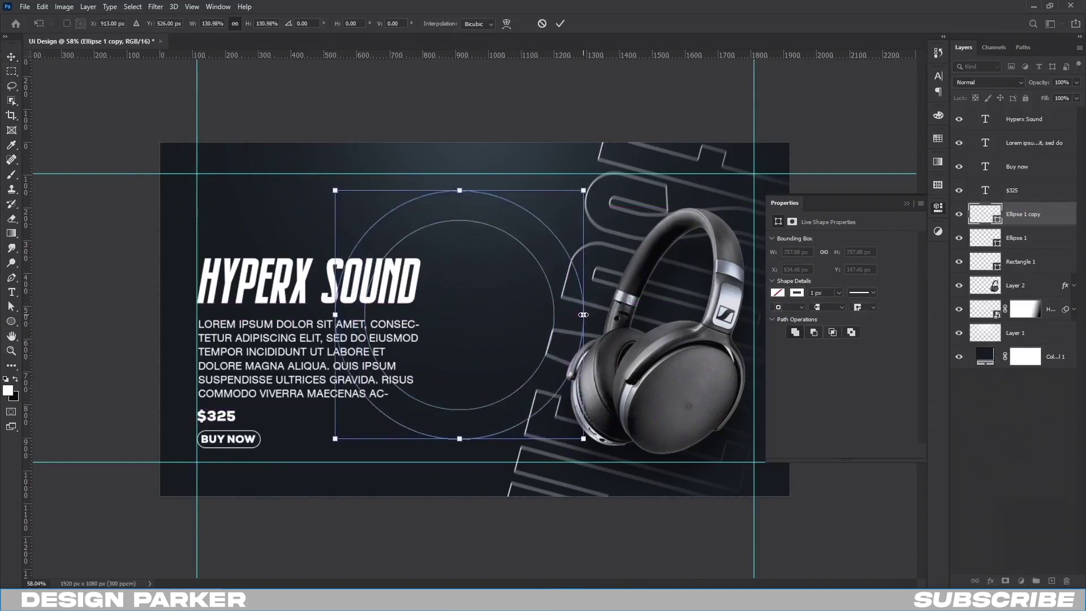
pyautogui.press('Return')
pyautogui.hotkey('ctrl', 'j')
pyautogui.hotkey('ctrl', 't')
pyautogui.moveTo(583, 314); pyautogui.dragTo(700, 314)
pyautogui.press('Return')
pyautogui.hotkey('ctrl', 'j')
pyautogui.hotkey('ctrl', 't')
pyautogui.press('Return')
pyautogui.hotkey('ctrl', 'j')
pyautogui.hotkey('ctrl', 't')
pyautogui.press('Return')
pyautogui.hotkey('ctrl', 'j')
pyautogui.hotkey('ctrl', 't')
pyautogui.press('Return')
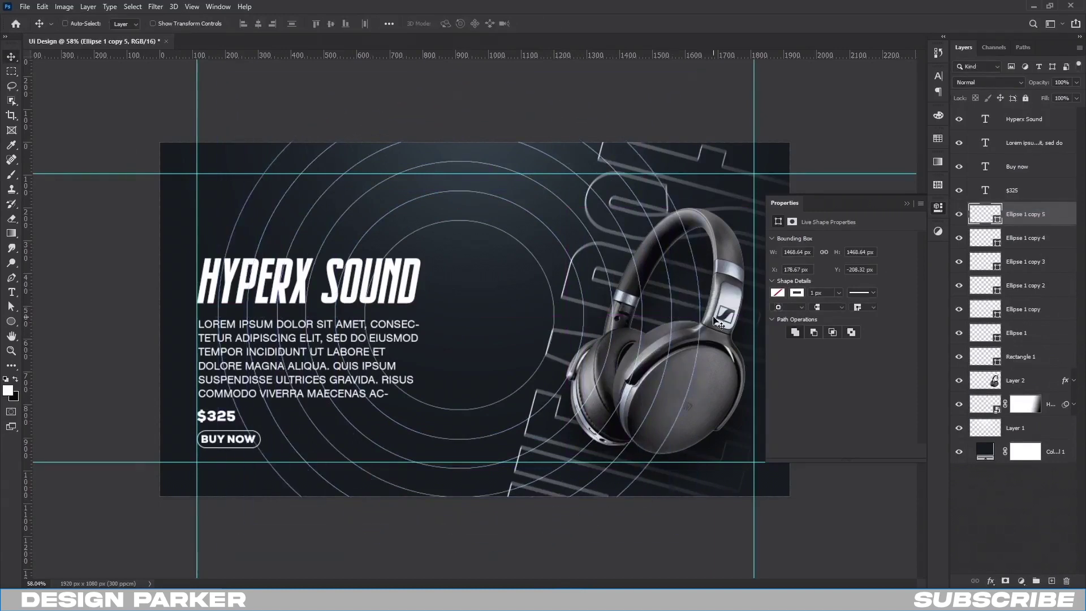
pyautogui.click(907, 203)
# - Give all circle layers a 3 px outline and add a layer mask to the rings
pyautogui.keyDown('shift'); pyautogui.click(1015, 361); pyautogui.keyUp('shift')
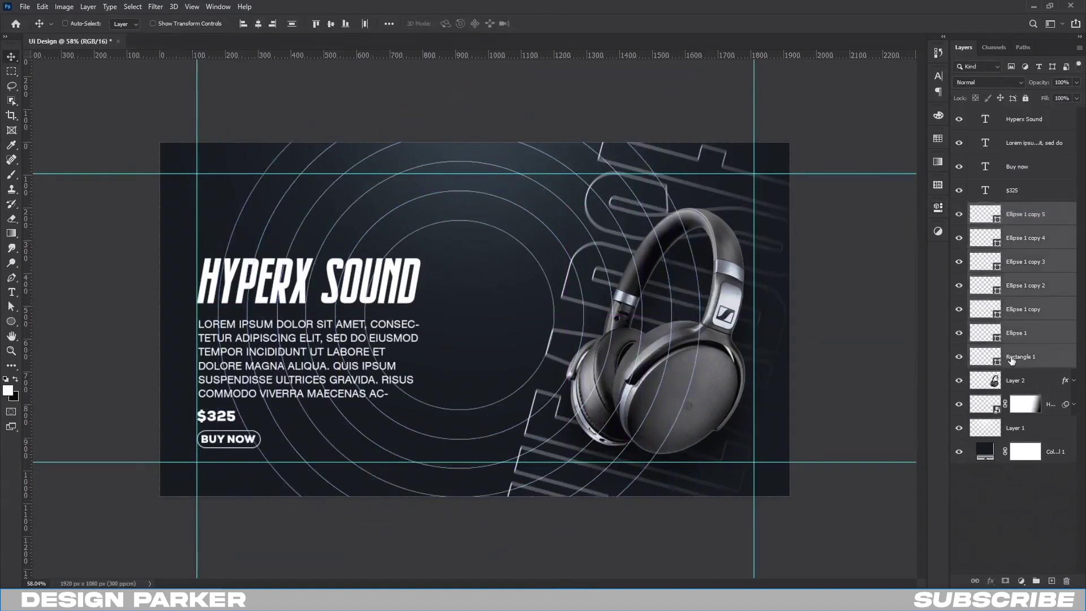
pyautogui.click(1012, 360)
pyautogui.click(1018, 334)
pyautogui.keyDown('shift'); pyautogui.click(1032, 217); pyautogui.keyUp('shift')
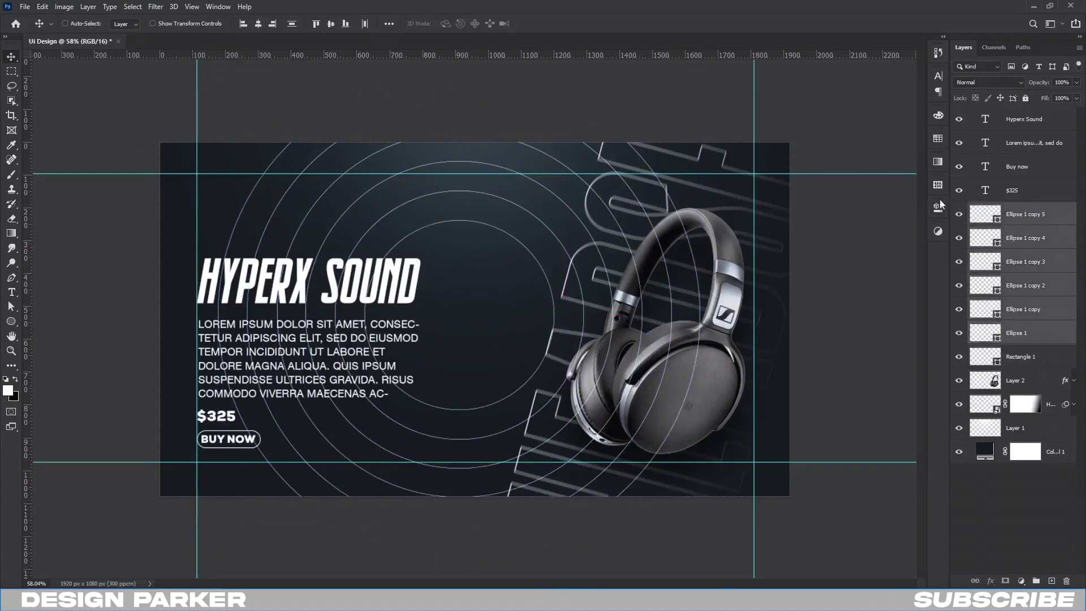
pyautogui.click(938, 207)
pyautogui.click(827, 292)
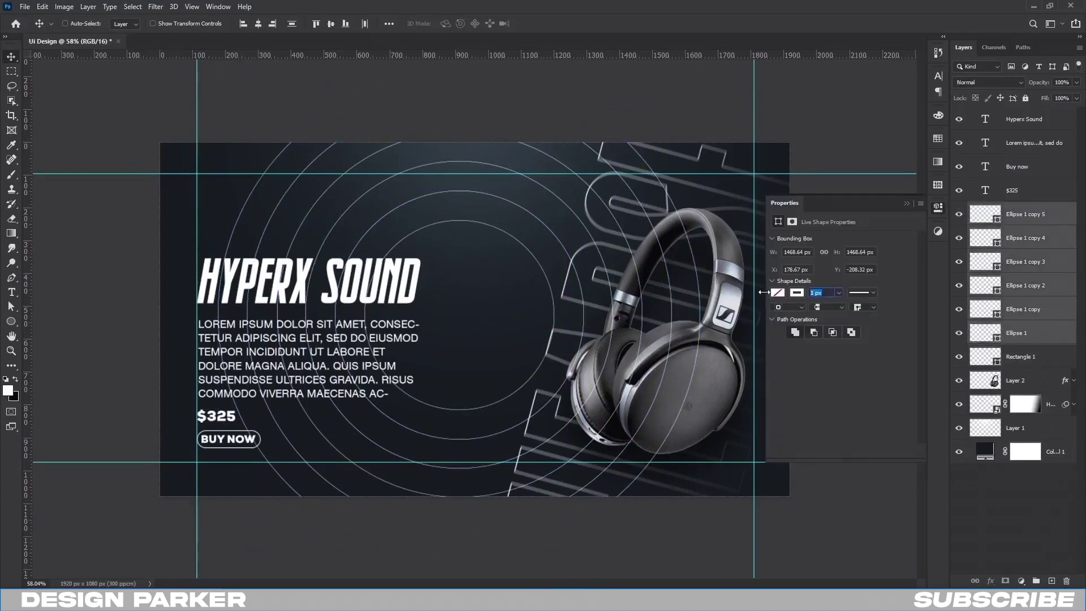
pyautogui.write('3')
pyautogui.press('Return')
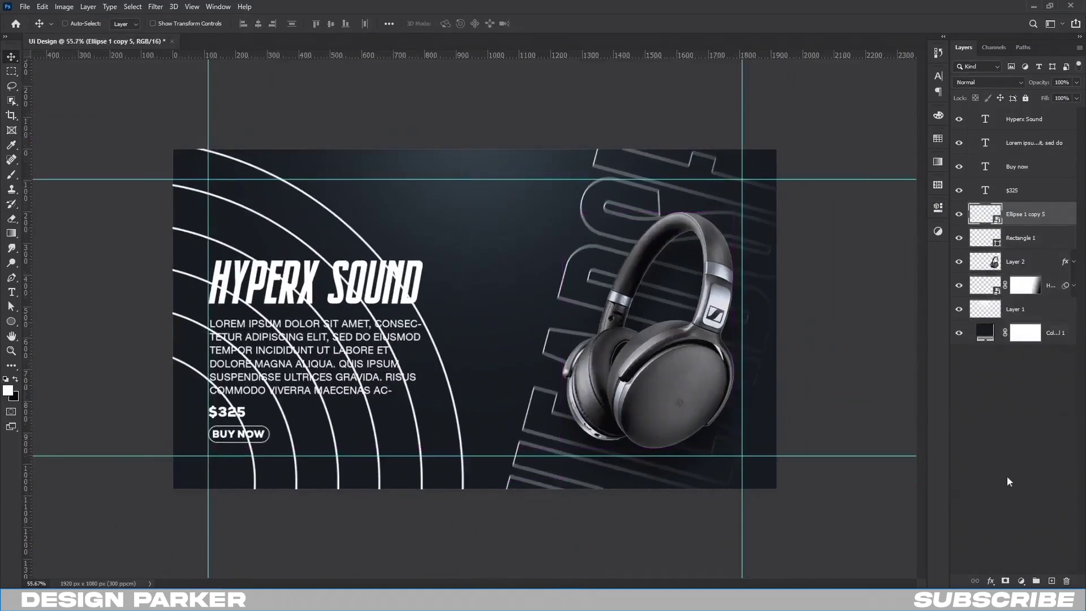
pyautogui.click(1005, 581)
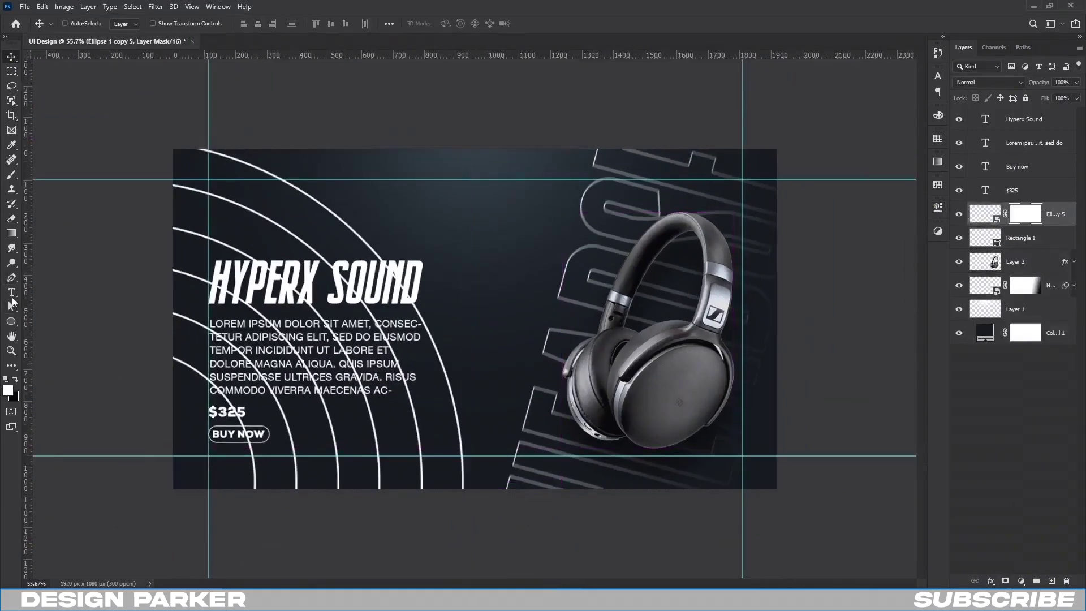
# - Re-add the rings layer mask and set the brush flow to 70%
pyautogui.hotkey('ctrl', 'z')
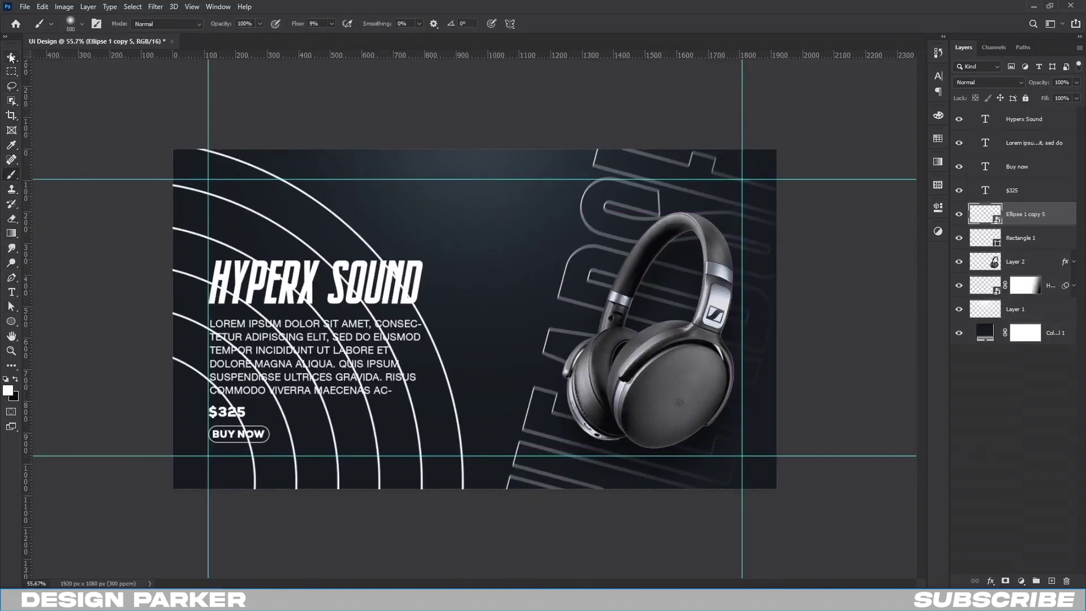
pyautogui.click(1005, 580)
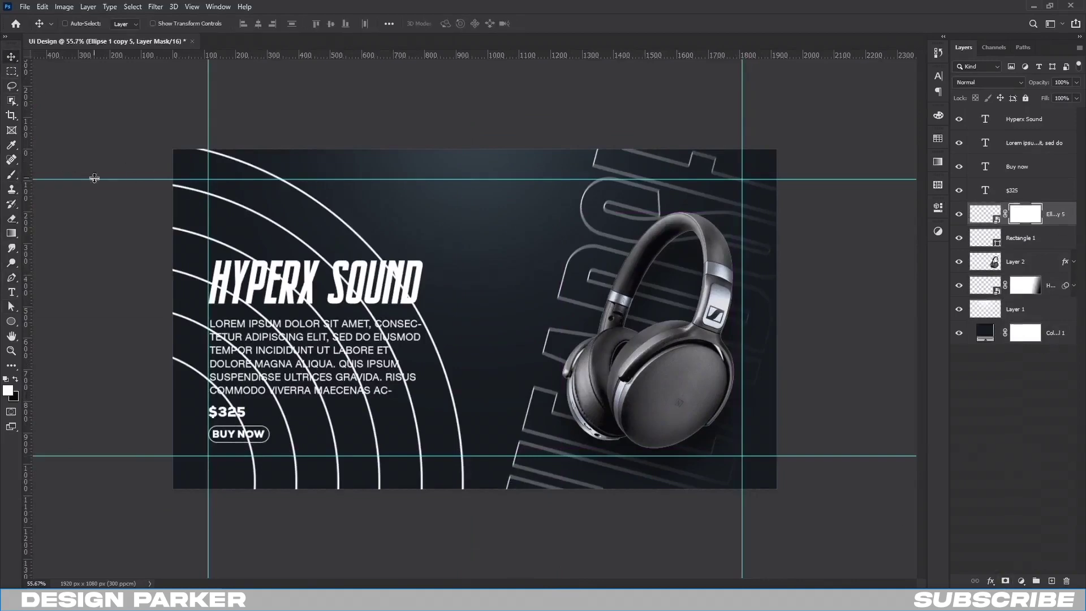
pyautogui.click(9, 178)
pyautogui.click(332, 23)
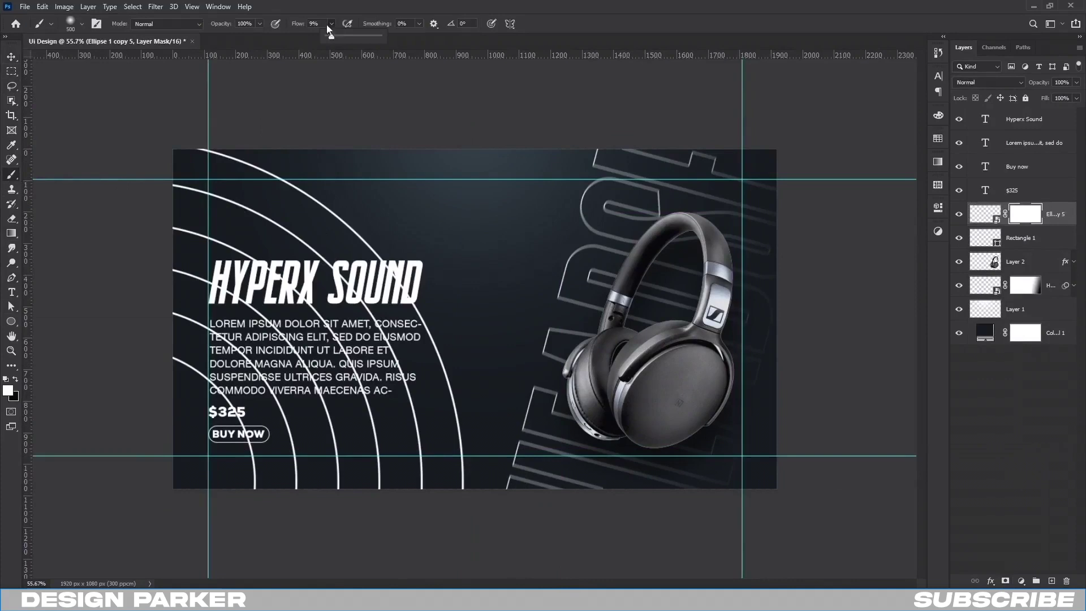
pyautogui.click(312, 23)
pyautogui.write('70')
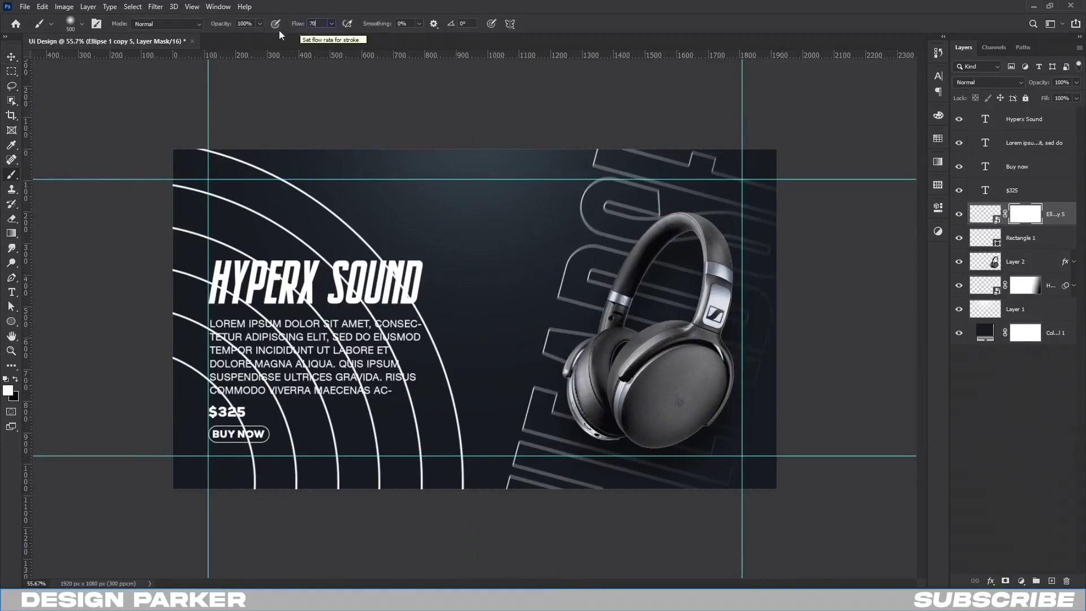
pyautogui.press('Return')
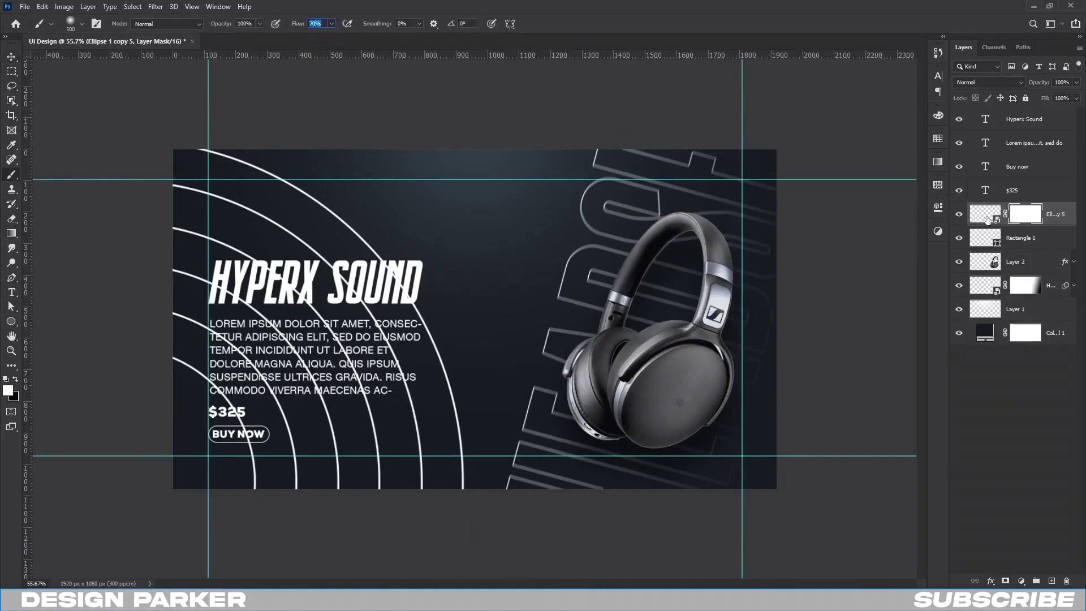
# - Blend the rings layer in Soft Light and target its mask with black paint
pyautogui.click(987, 219)
pyautogui.click(988, 84)
pyautogui.click(979, 226)
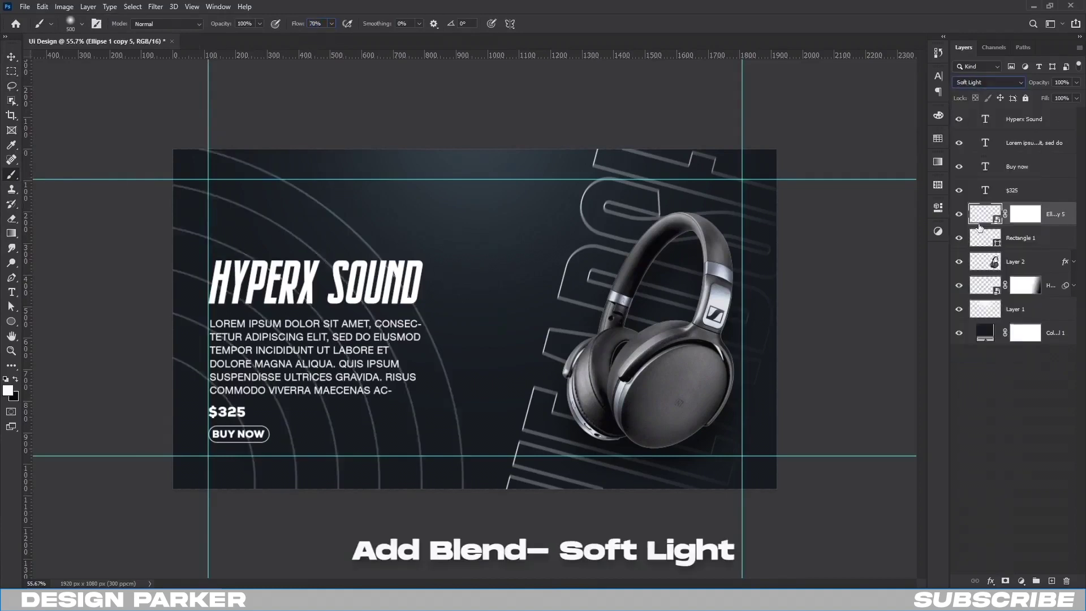
pyautogui.click(1024, 213)
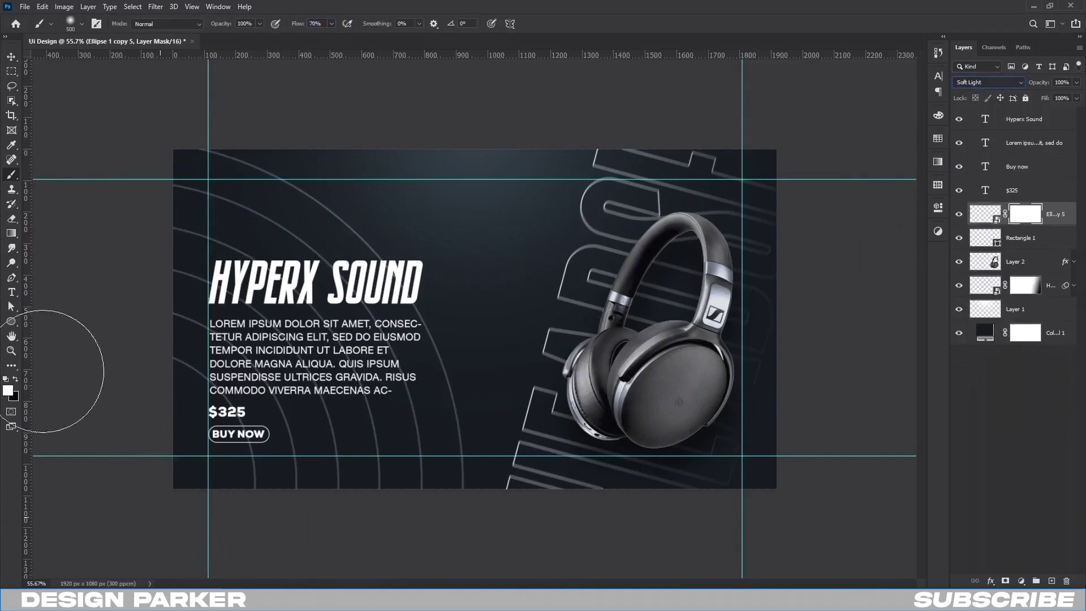
pyautogui.click(15, 378)
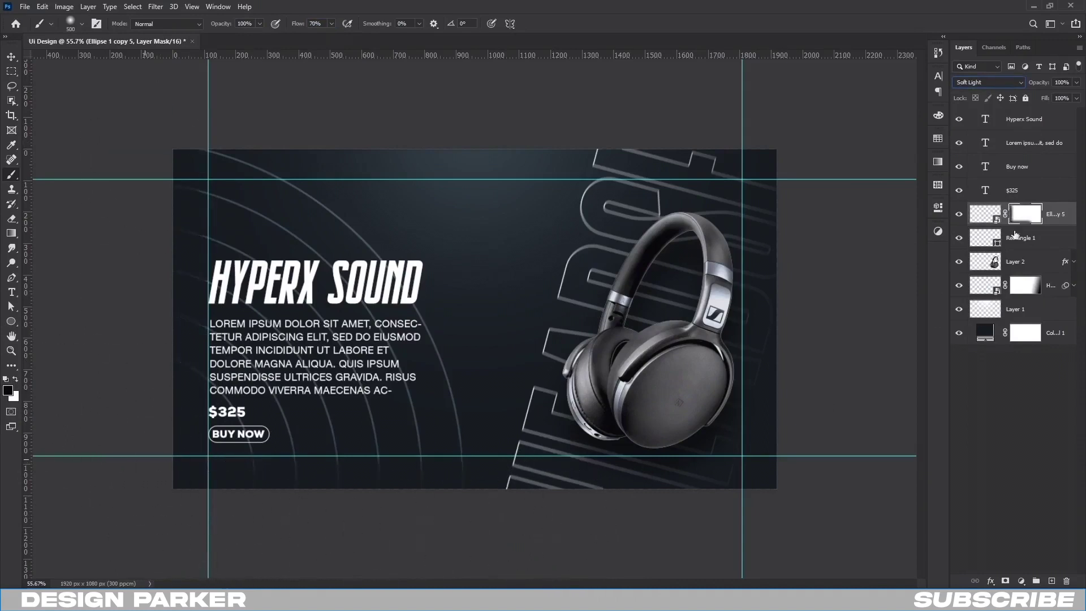
# - Lower the brush flow to 24%, shrink the brush, and swap to white foreground
pyautogui.moveTo(332, 24); pyautogui.dragTo(306, 38)
pyautogui.press('[')
pyautogui.press('[')
pyautogui.scroll(3, 186, 266)
pyautogui.press('x')
pyautogui.scroll(-3, 354, 393)
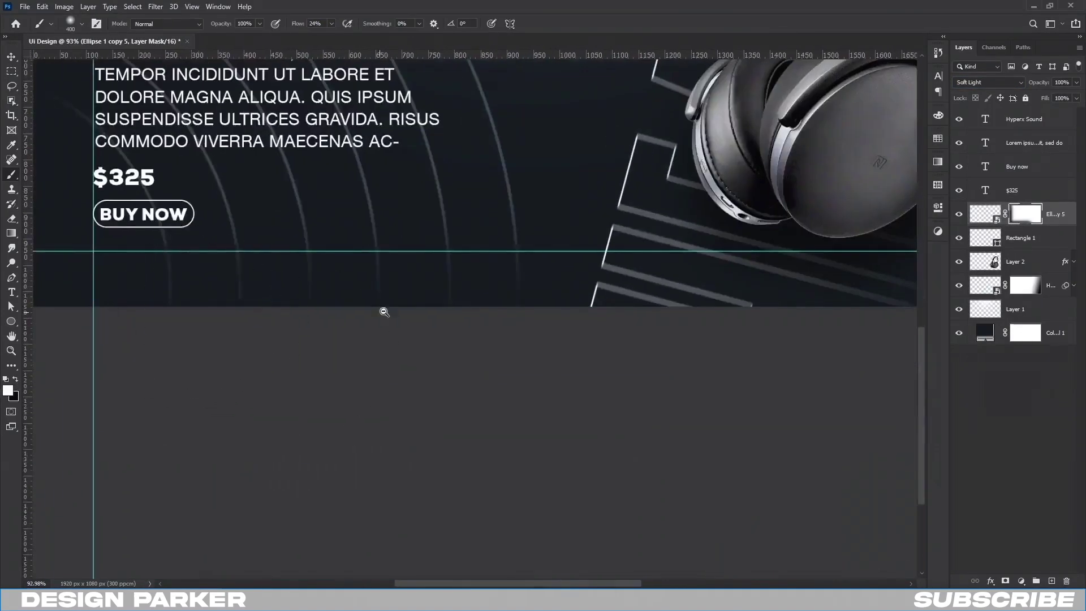
pyautogui.scroll(-5, 383, 309)
# - Lower the rings layer's opacity to 67% and target its image thumbnail
pyautogui.press('v')
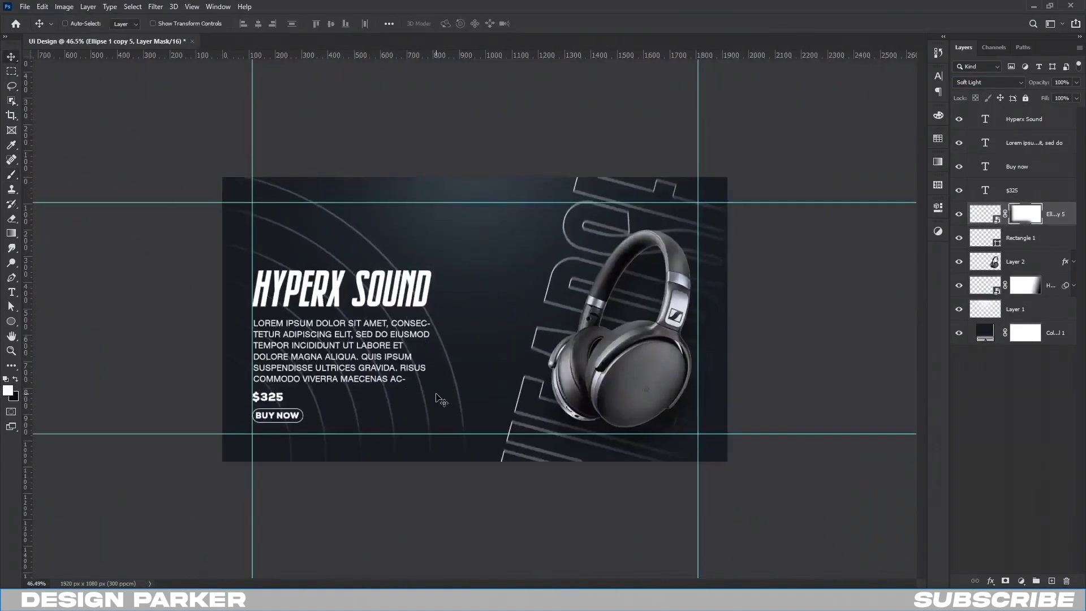
pyautogui.click(1076, 83)
pyautogui.moveTo(1078, 97); pyautogui.dragTo(1068, 99)
pyautogui.click(990, 215)
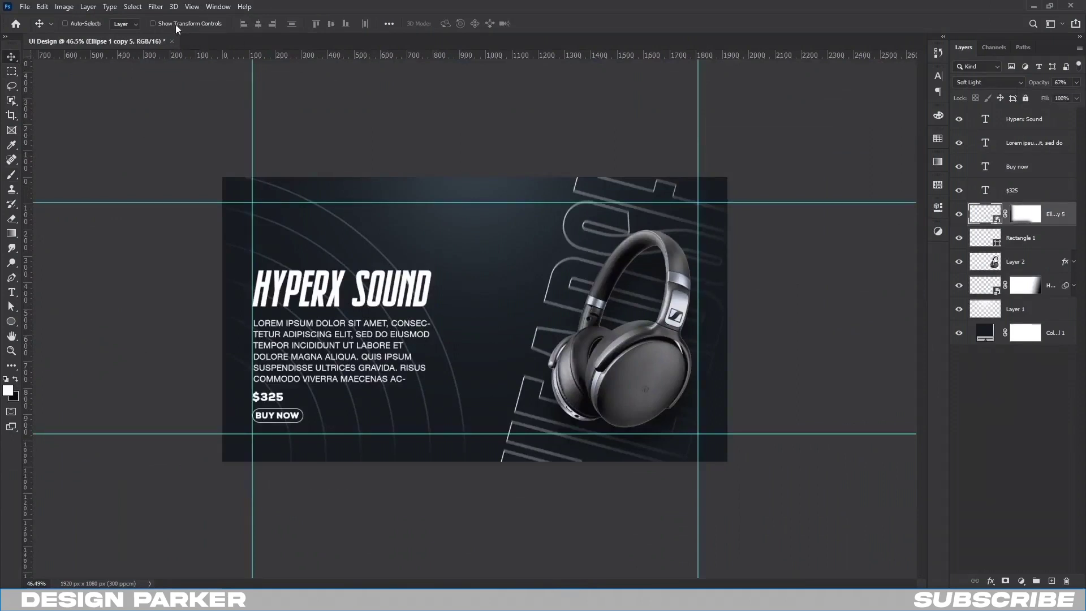
pyautogui.click(155, 6)
# - Apply a Gaussian Blur smart filter with radius 3.0 to the rings layer
pyautogui.click(325, 172)
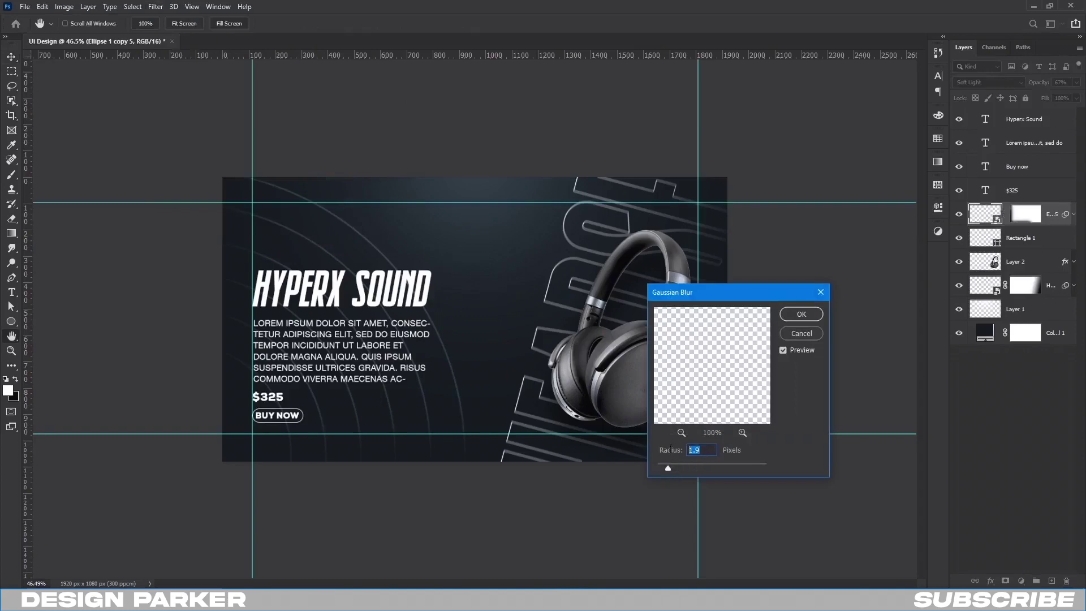
pyautogui.scroll(5, 466, 381)
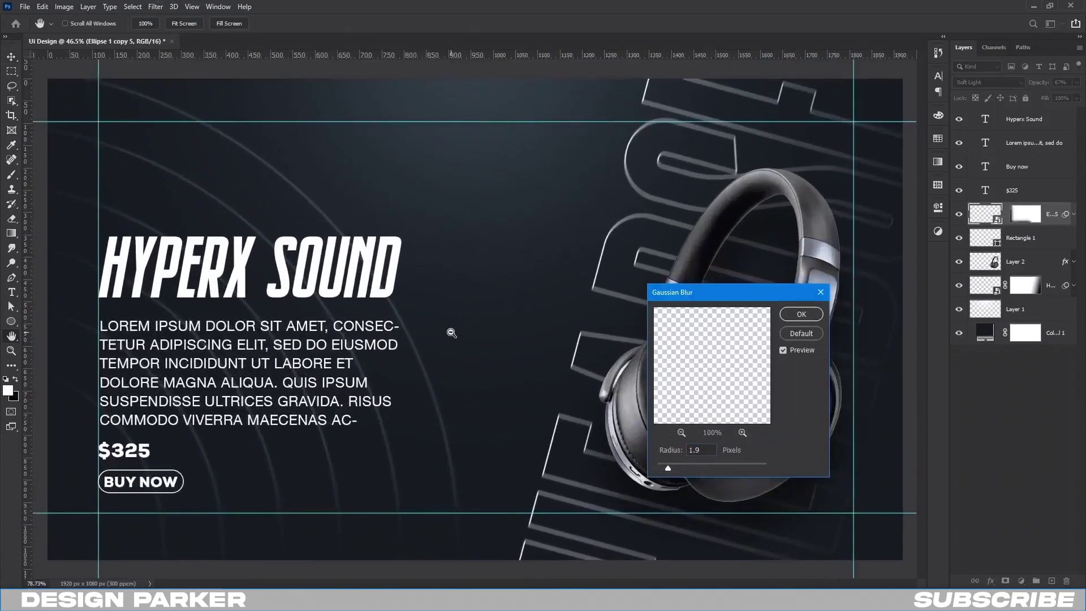
pyautogui.scroll(1, 451, 333)
pyautogui.moveTo(667, 467); pyautogui.dragTo(678, 469)
pyautogui.click(801, 314)
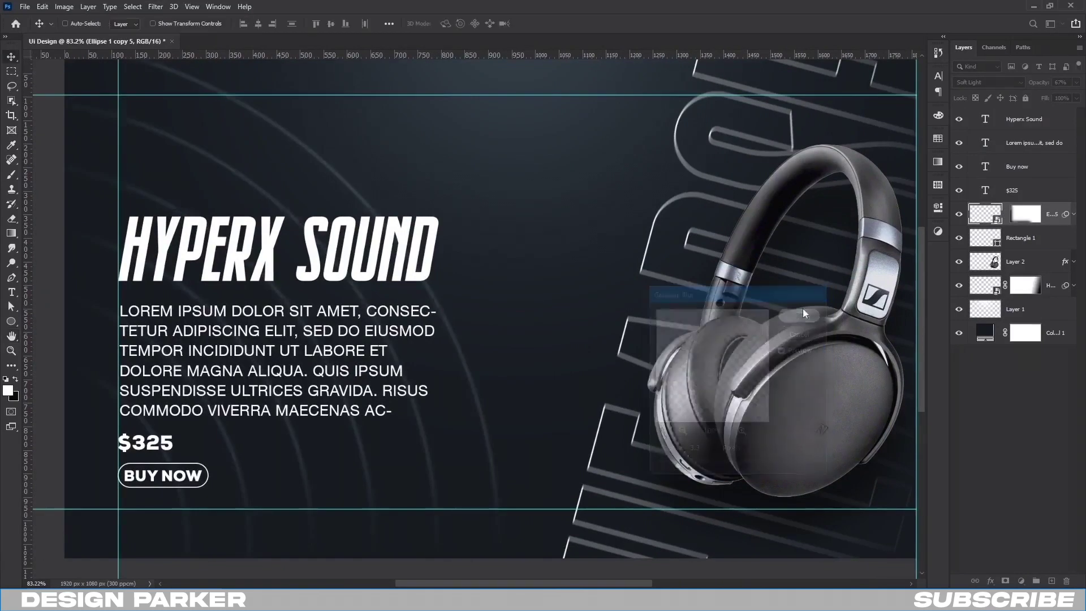
pyautogui.hotkey('ctrl', 'z')
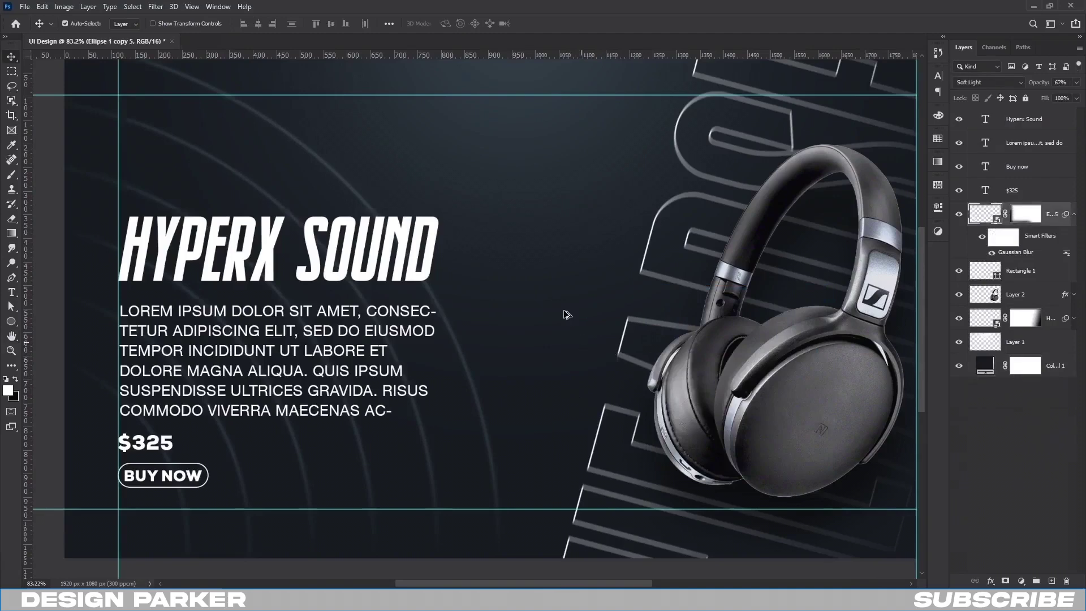
pyautogui.scroll(-2, 565, 314)
pyautogui.scroll(-1, 545, 337)
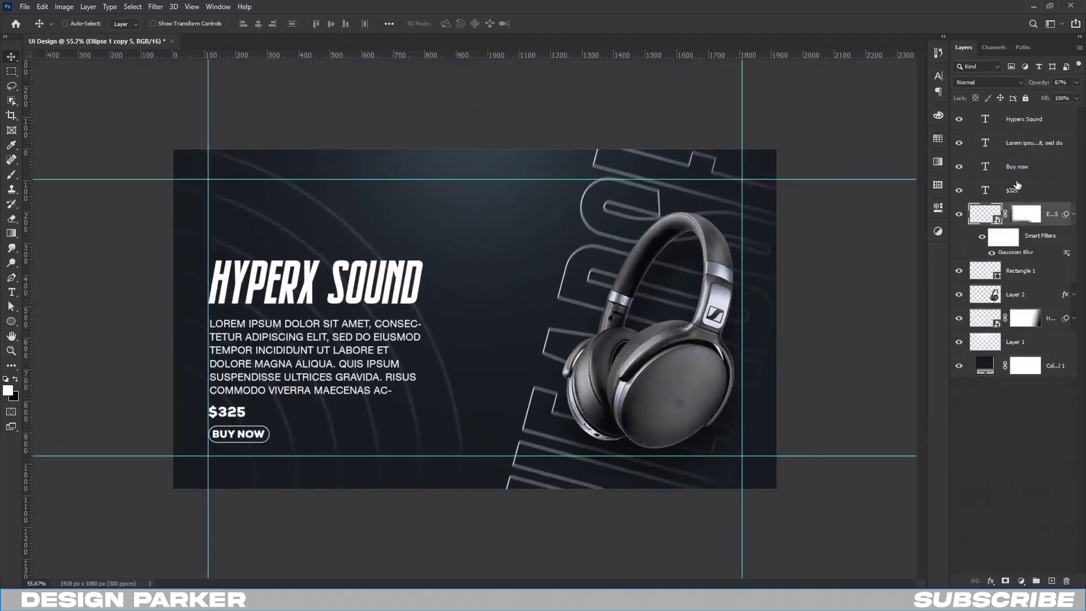
# - Add a HOME text label on a new layer near the top centre of the banner
pyautogui.click(1015, 190)
pyautogui.click(938, 76)
pyautogui.click(650, 390)
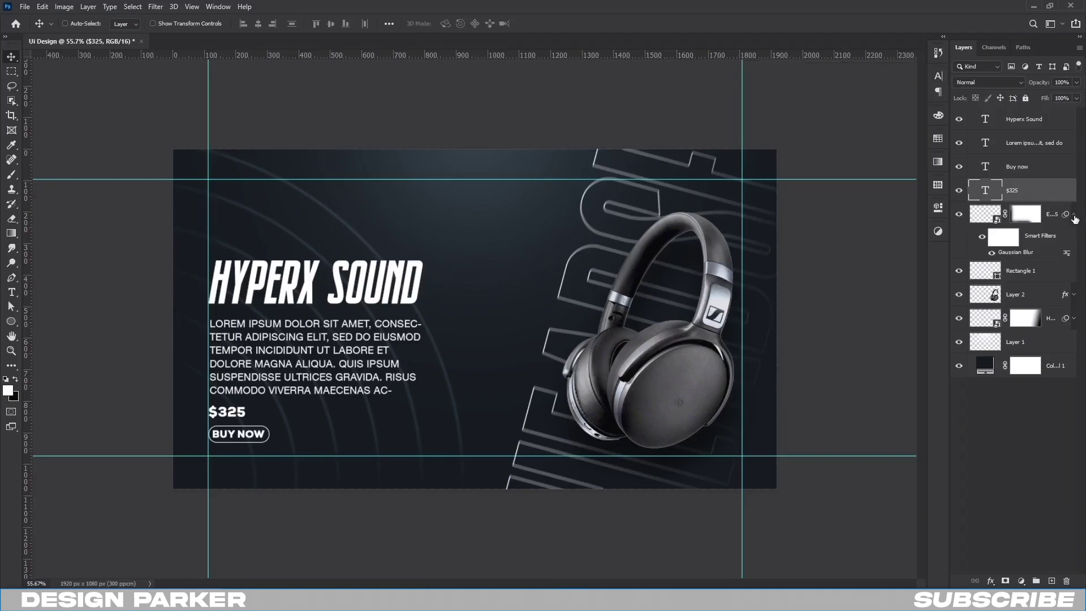
pyautogui.click(1074, 217)
pyautogui.click(1051, 580)
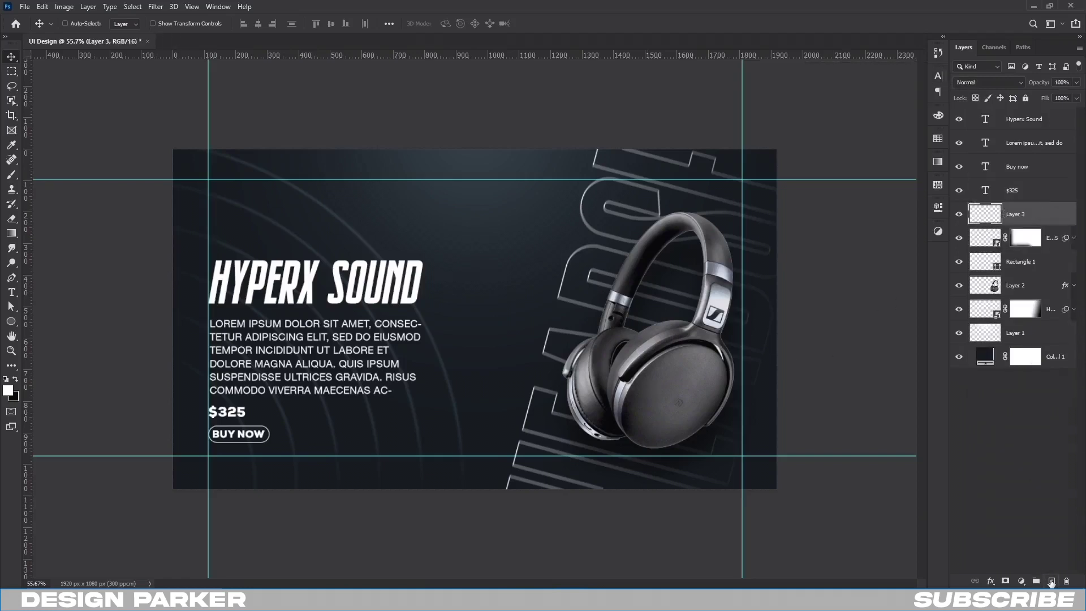
pyautogui.click(11, 292)
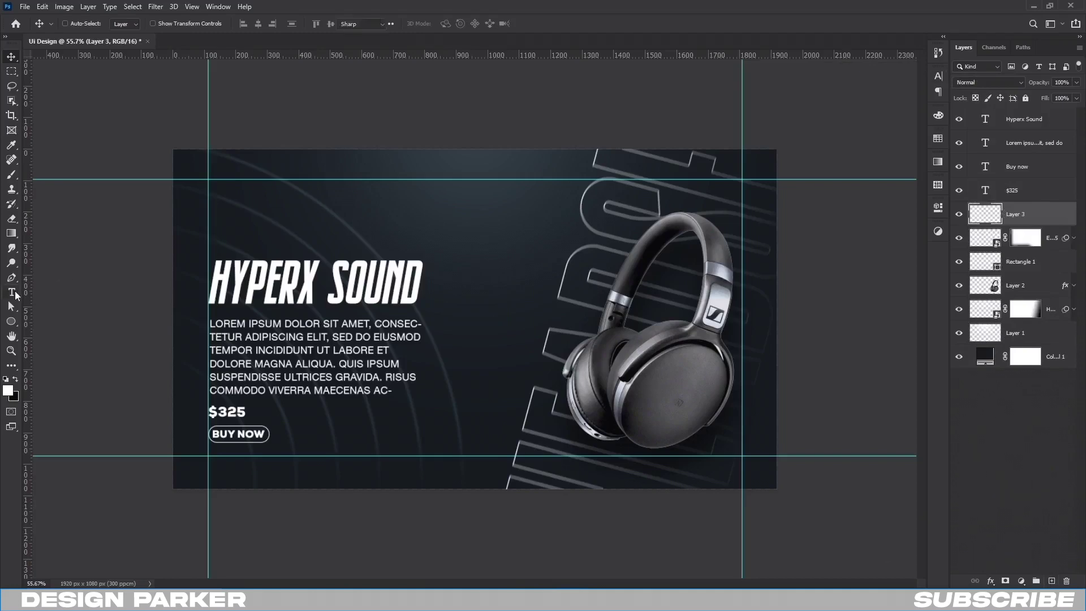
pyautogui.click(415, 213)
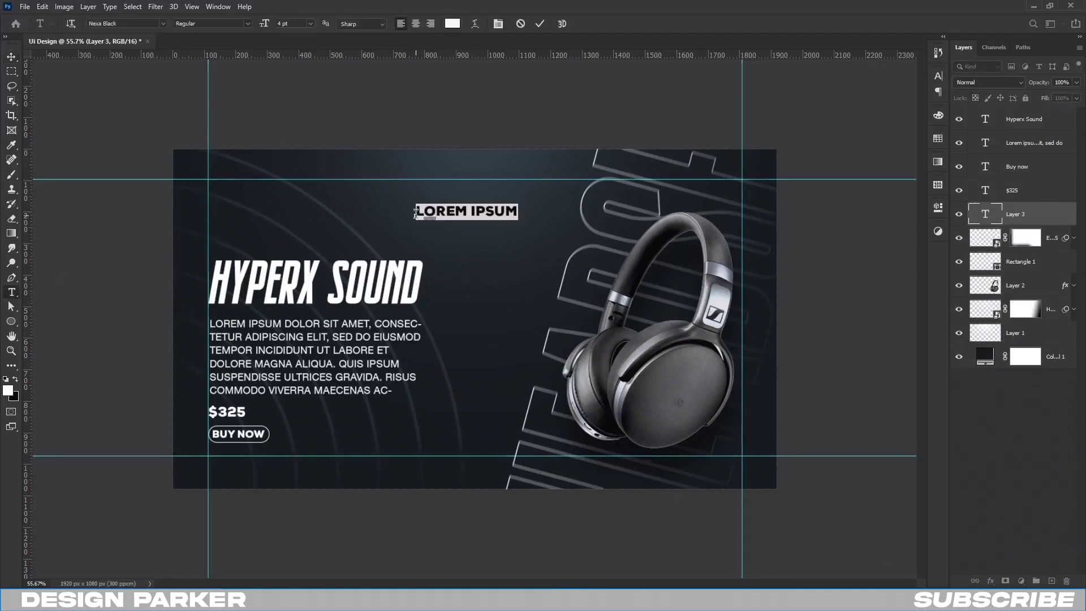
pyautogui.click(534, 217)
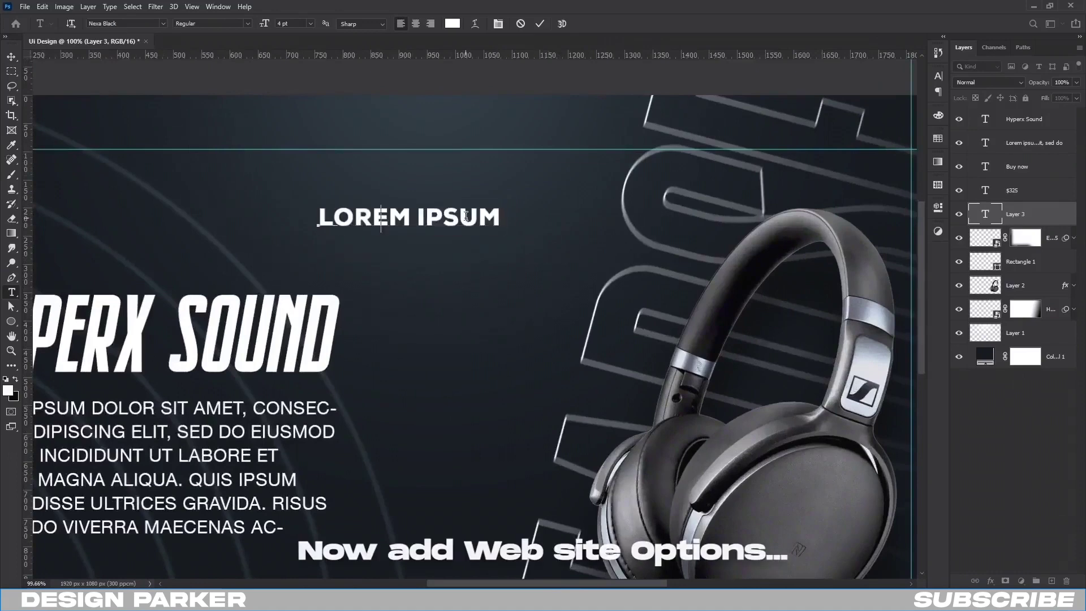
pyautogui.write('HOME')
pyautogui.click(12, 57)
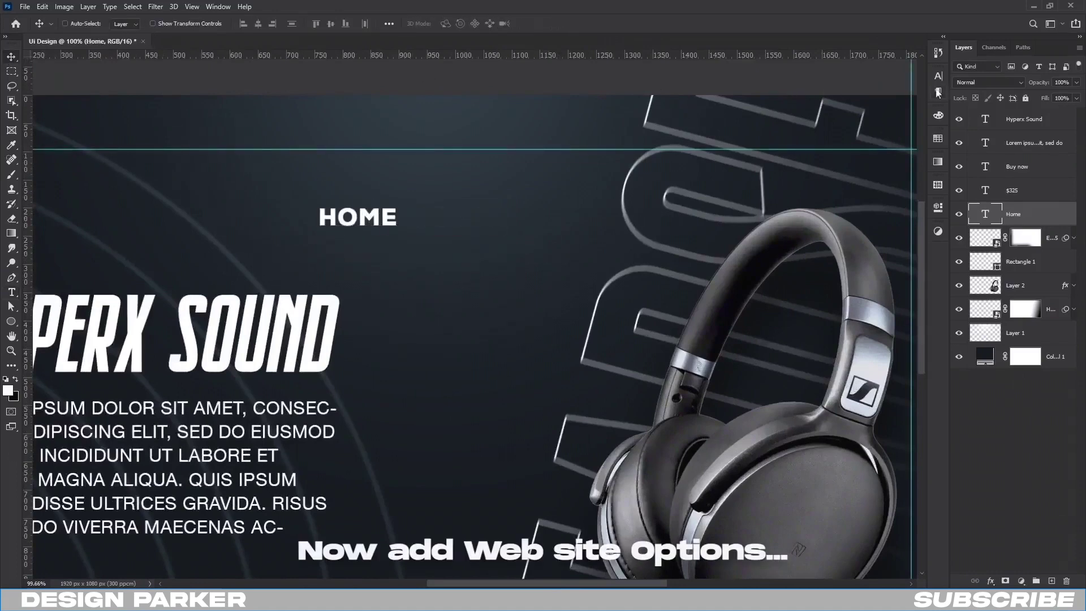
# - Set the label to Helvetica Neue LT 65 Medium with All Caps turned off
pyautogui.click(937, 91)
pyautogui.click(871, 92)
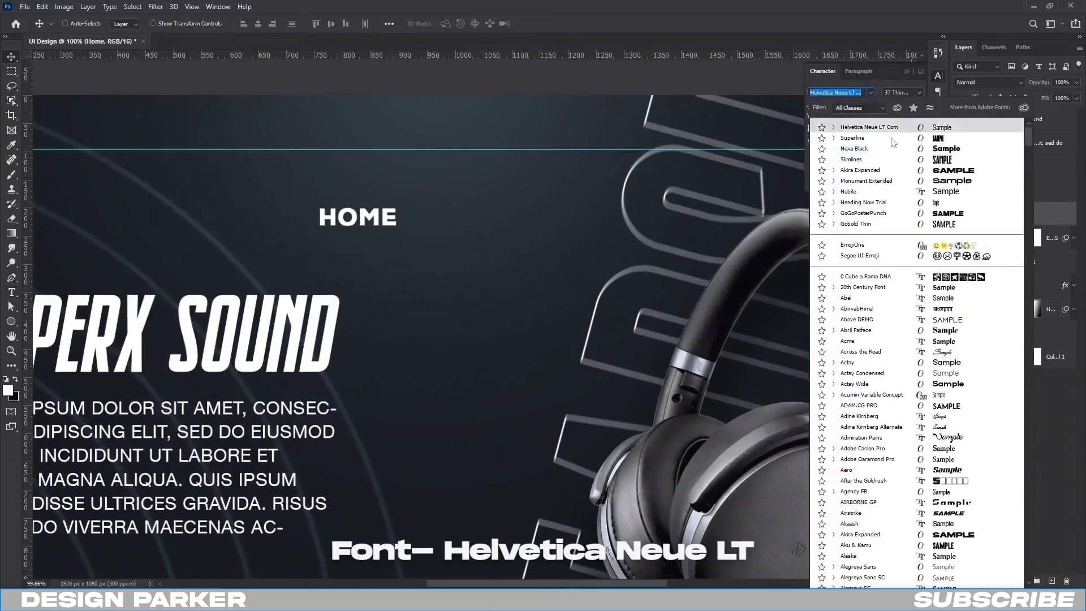
pyautogui.click(868, 126)
pyautogui.click(917, 94)
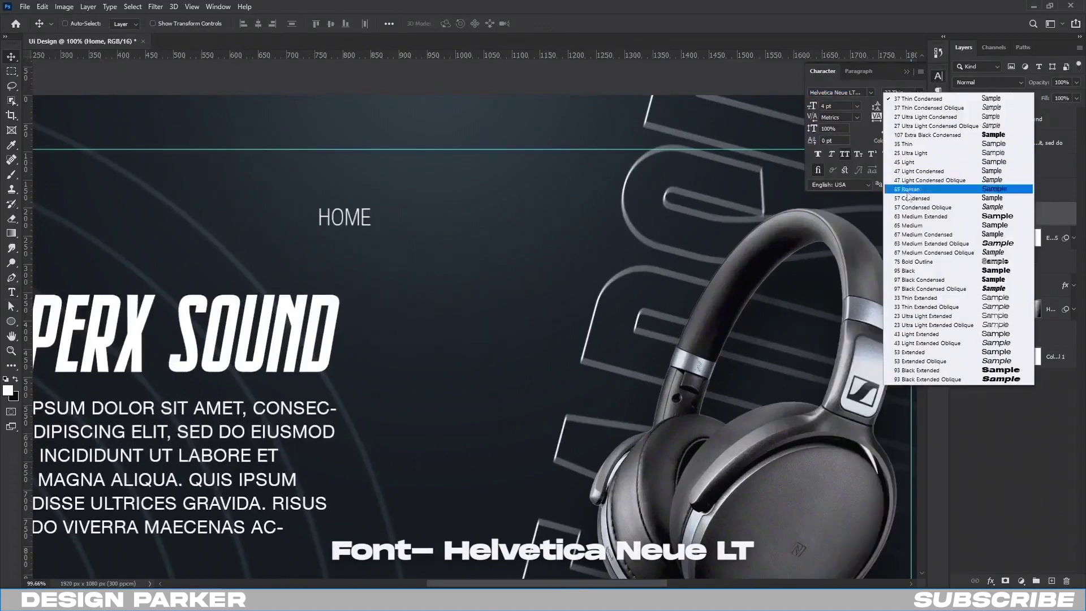
pyautogui.click(911, 226)
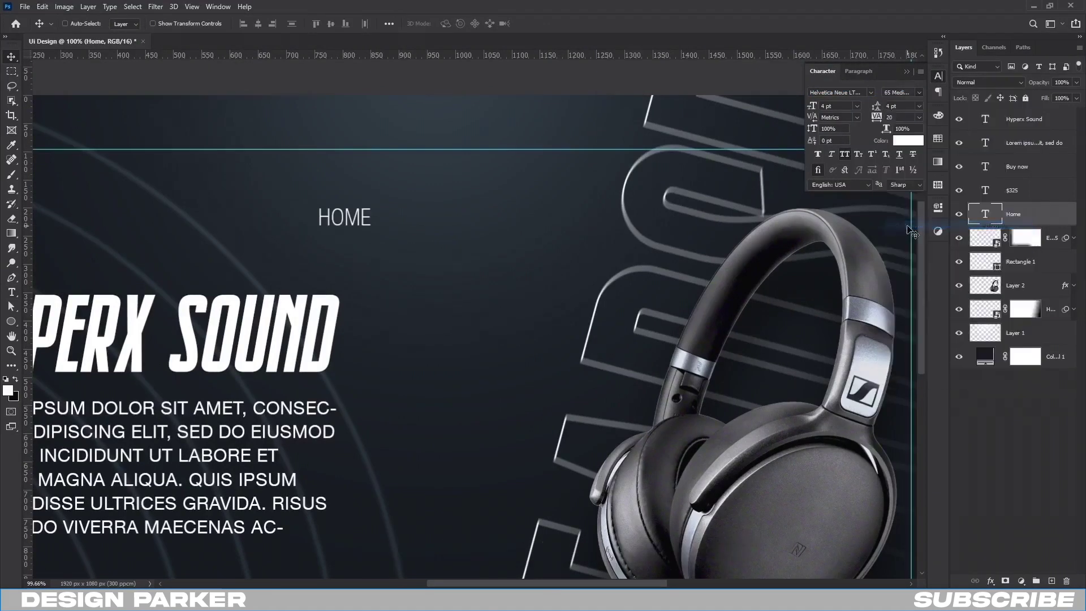
pyautogui.click(844, 154)
pyautogui.scroll(-5, 431, 215)
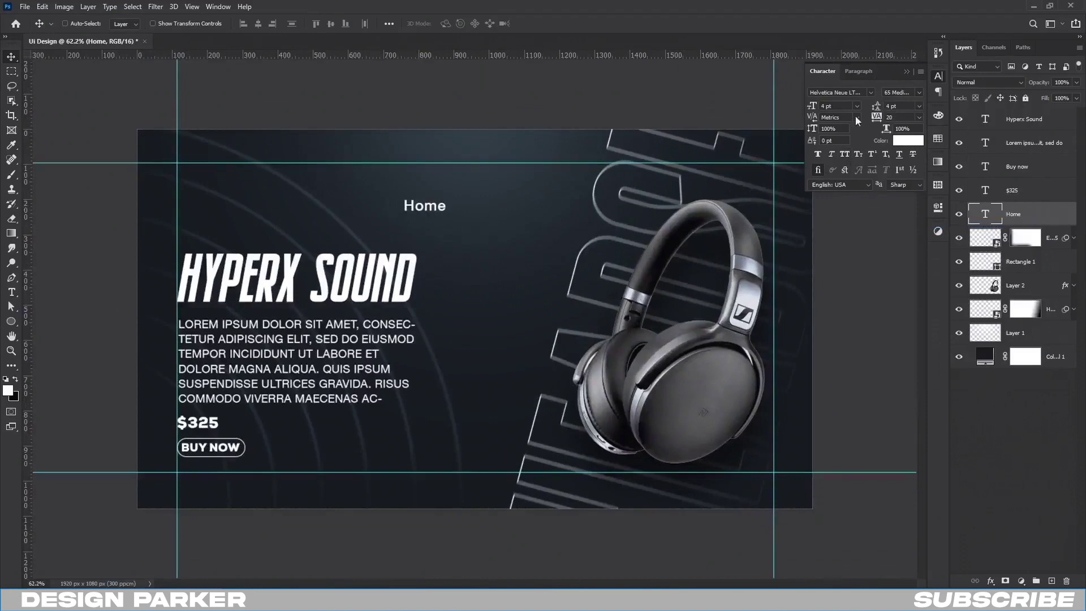
pyautogui.write('3')
pyautogui.press('Return')
# - Move Home onto the top guide and retype a duplicate as 'About'
pyautogui.scroll(3, 443, 209)
pyautogui.moveTo(408, 223)
pyautogui.mouseDown()
pyautogui.moveTo(348, 146)
pyautogui.moveTo(440, 135)
pyautogui.mouseUp()
pyautogui.doubleClick(439, 134)
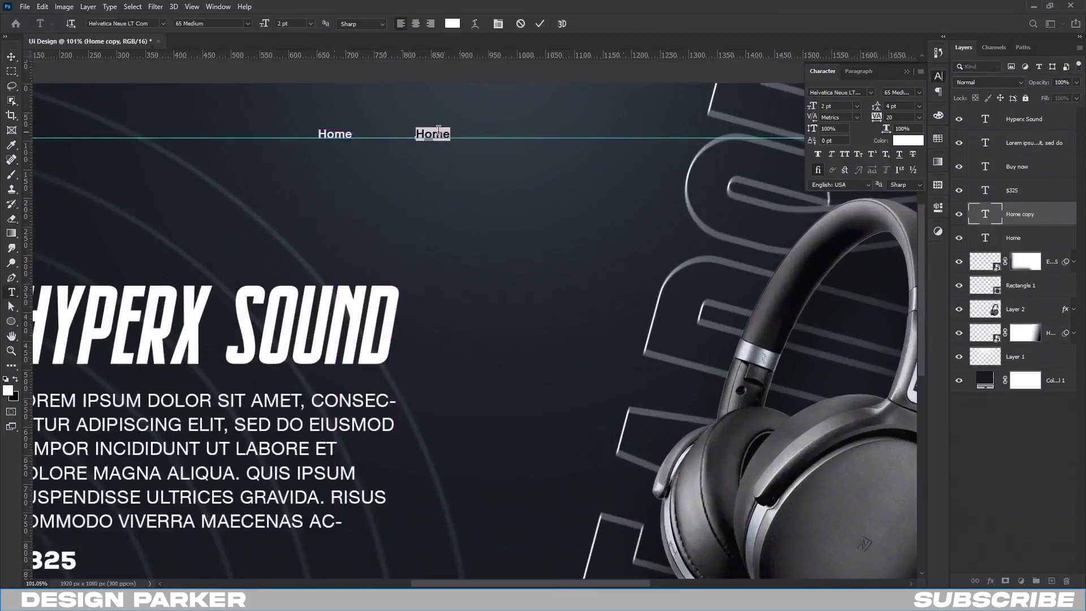
pyautogui.write('About')
pyautogui.hotkey('ctrl', 'Return')
# - Add 'Our Product' and 'Contact' label copies further right along the guide
pyautogui.moveTo(438, 134)
pyautogui.mouseDown()
pyautogui.moveTo(567, 136)
pyautogui.moveTo(533, 137)
pyautogui.mouseUp()
pyautogui.doubleClick(542, 133)
pyautogui.write('Our')
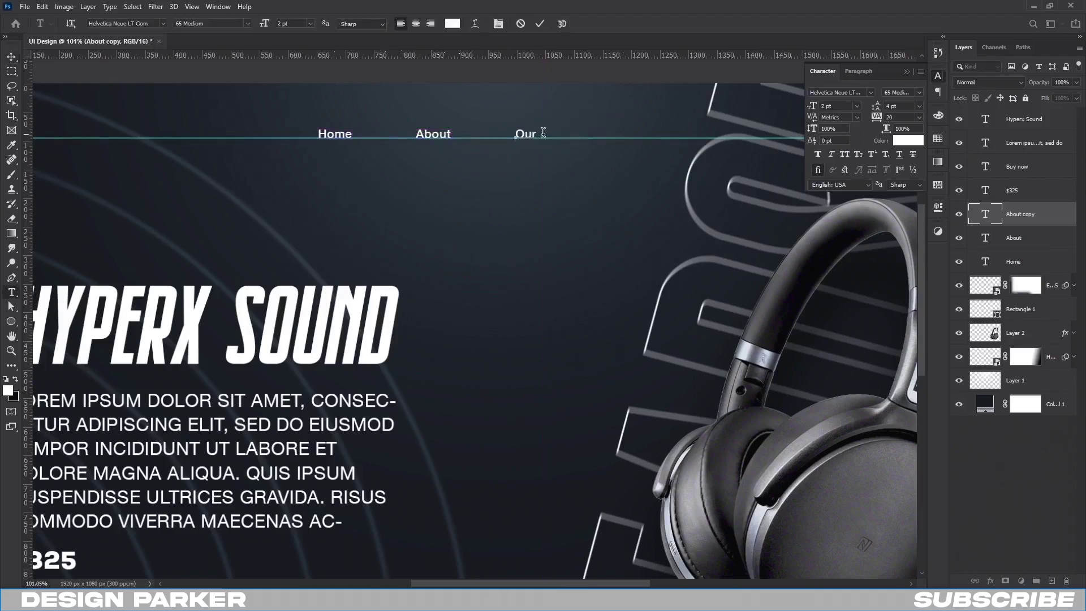
pyautogui.write(' Product')
pyautogui.hotkey('ctrl', 'Return')
pyautogui.moveTo(549, 135); pyautogui.dragTo(673, 135)
pyautogui.doubleClick(674, 133)
pyautogui.write('Contact')
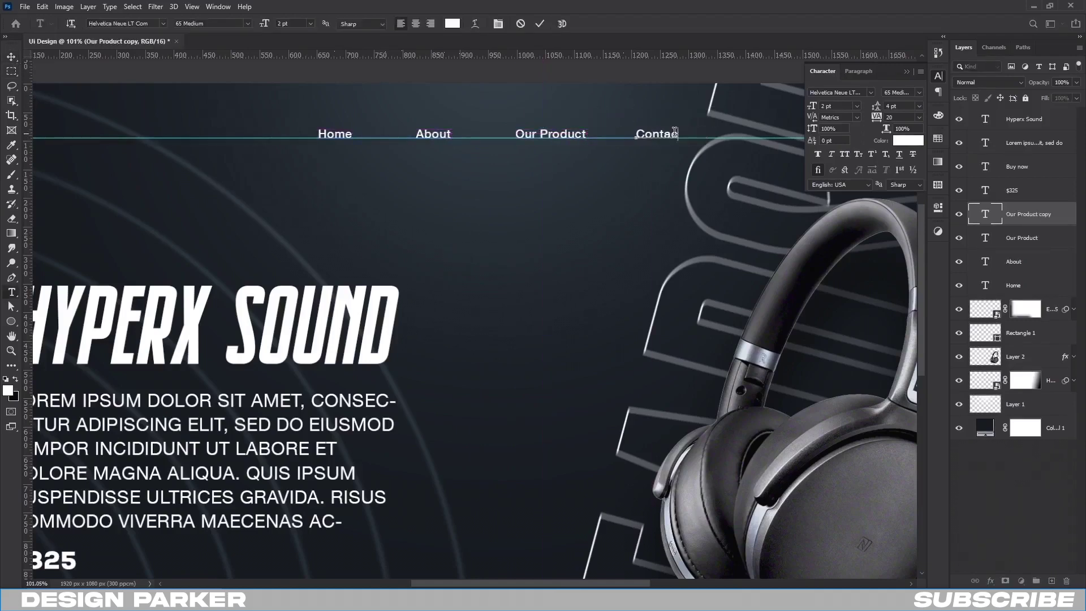
pyautogui.hotkey('ctrl', 'Return')
# - Nudge About, Our Product and Contact so the four labels are equally spaced
pyautogui.keyDown('ctrl'); pyautogui.click(434, 137); pyautogui.keyUp('ctrl')
pyautogui.moveTo(436, 138); pyautogui.dragTo(436, 138)
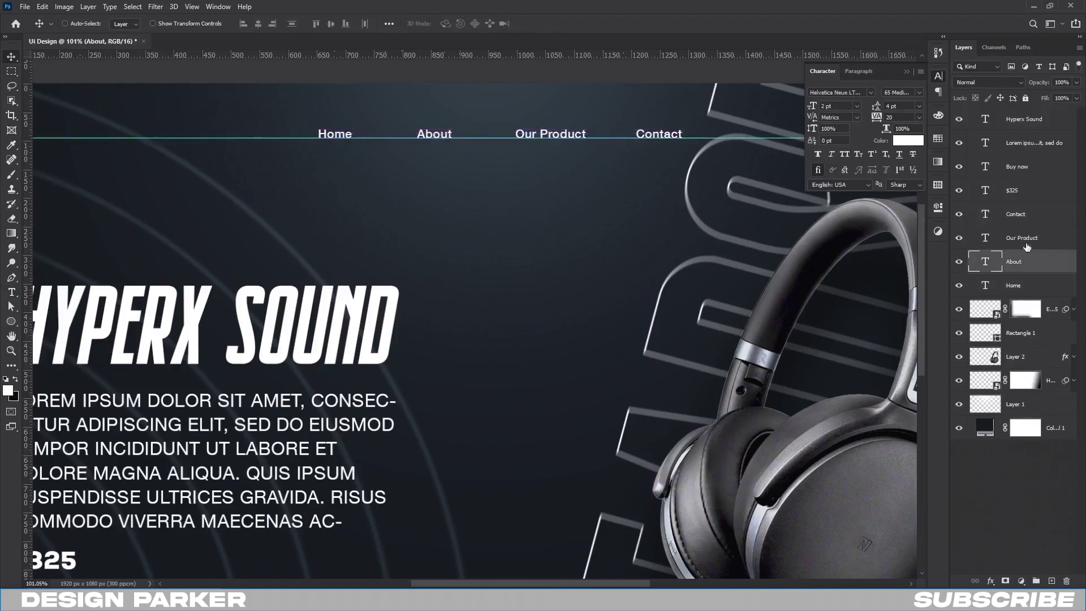
pyautogui.keyDown('ctrl'); pyautogui.click(551, 136); pyautogui.keyUp('ctrl')
pyautogui.moveTo(551, 136); pyautogui.dragTo(537, 135)
pyautogui.keyDown('ctrl'); pyautogui.click(665, 140); pyautogui.keyUp('ctrl')
pyautogui.moveTo(666, 141); pyautogui.dragTo(666, 141)
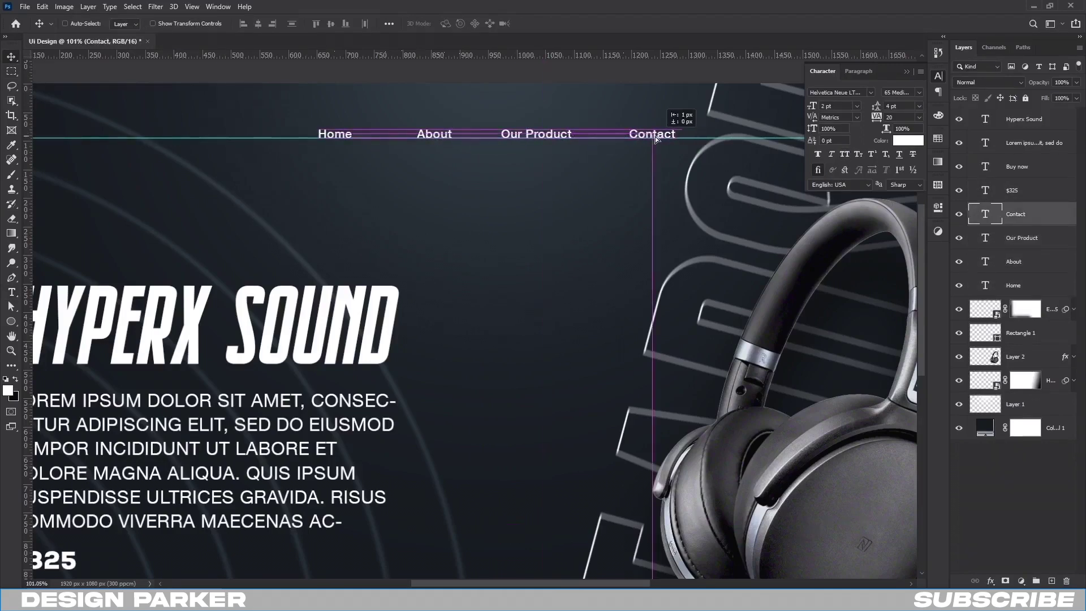
# - Select all four nav label layers together
pyautogui.click(1026, 286)
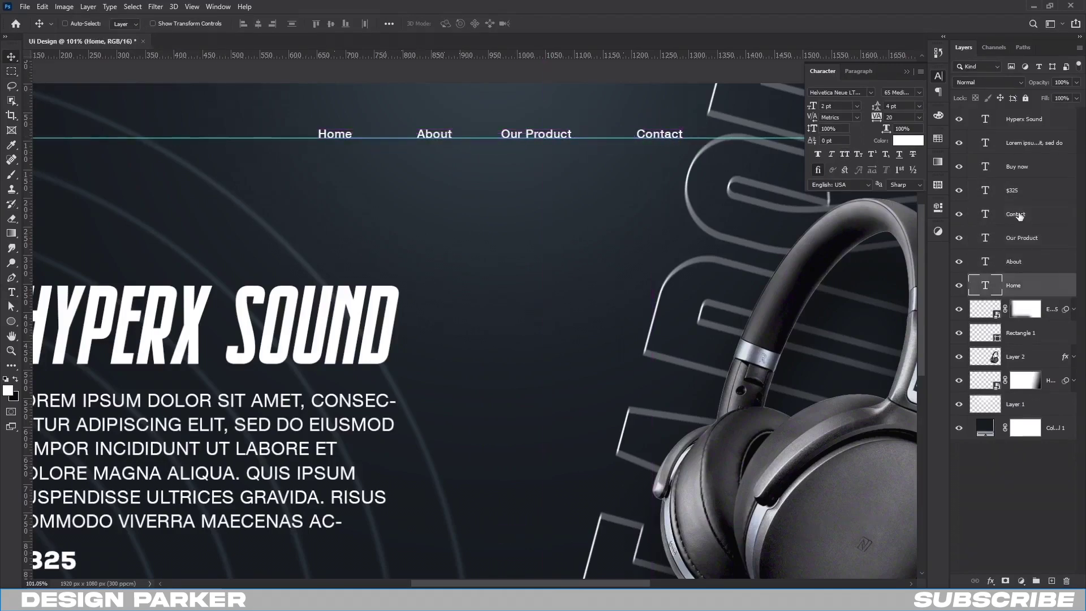
pyautogui.keyDown('shift'); pyautogui.click(1019, 218); pyautogui.keyUp('shift')
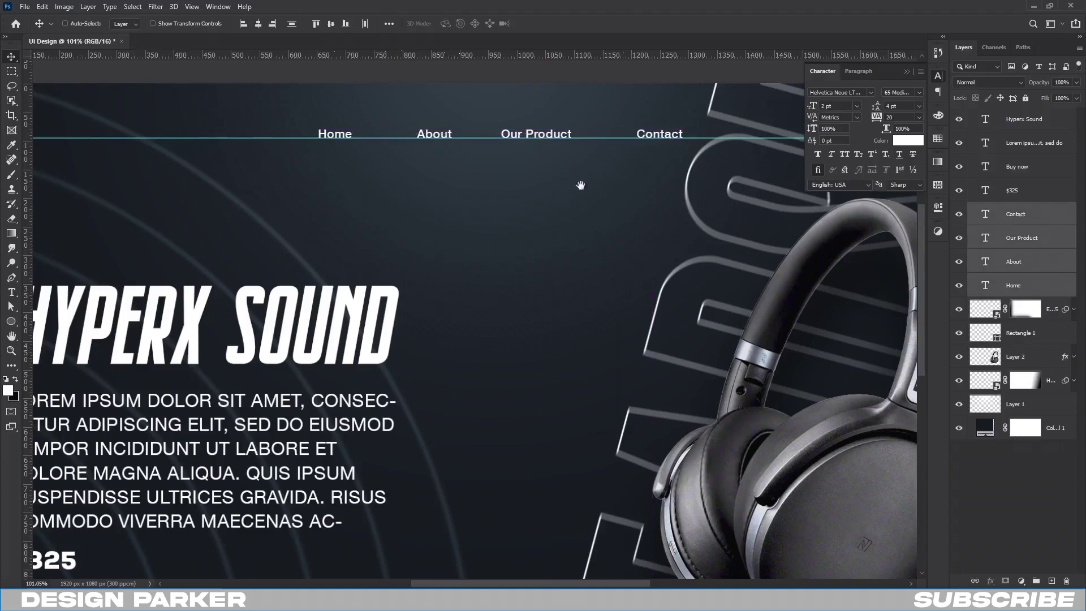
pyautogui.scroll(-2, 579, 187)
pyautogui.scroll(-2, 594, 266)
pyautogui.scroll(-2, 580, 261)
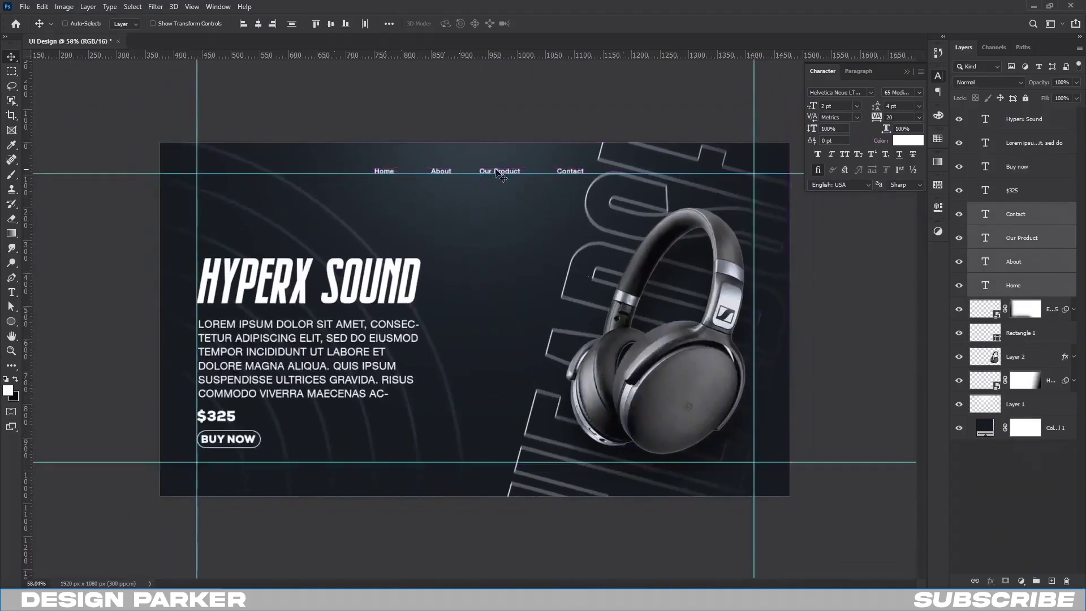
# - Shift the nav row right and draw a pen line under Home on a new layer
pyautogui.moveTo(494, 171)
pyautogui.mouseDown()
pyautogui.moveTo(541, 173)
pyautogui.moveTo(523, 169)
pyautogui.mouseUp()
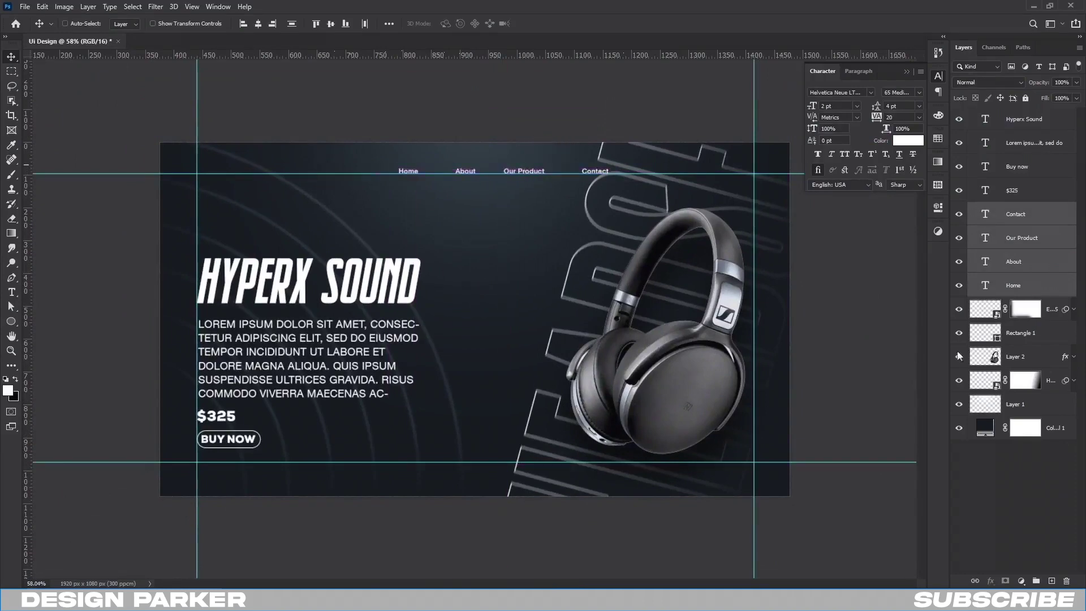
pyautogui.click(1029, 309)
pyautogui.click(1051, 581)
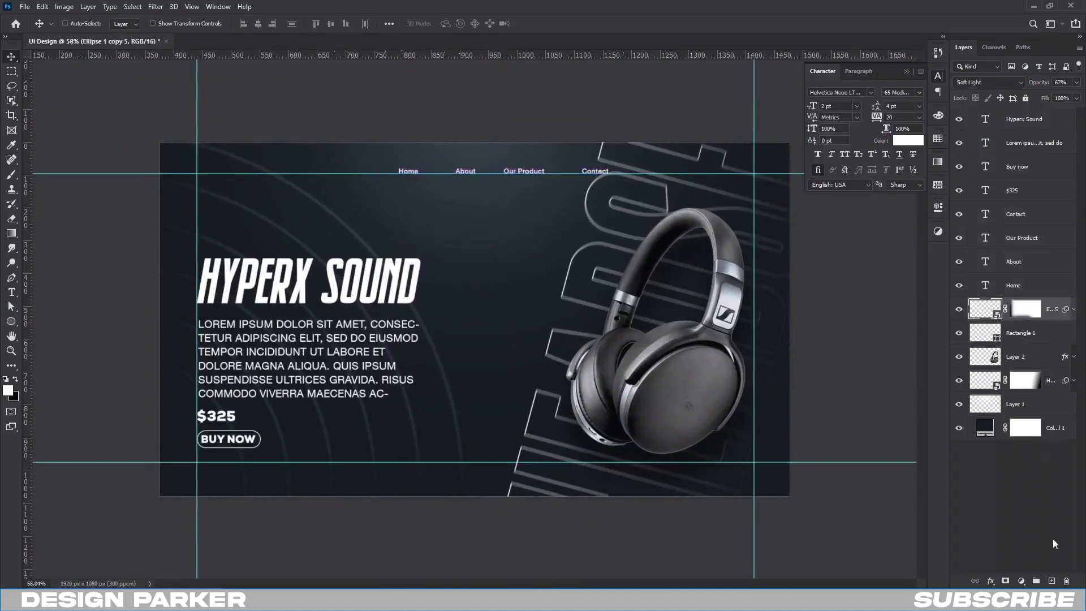
pyautogui.click(14, 277)
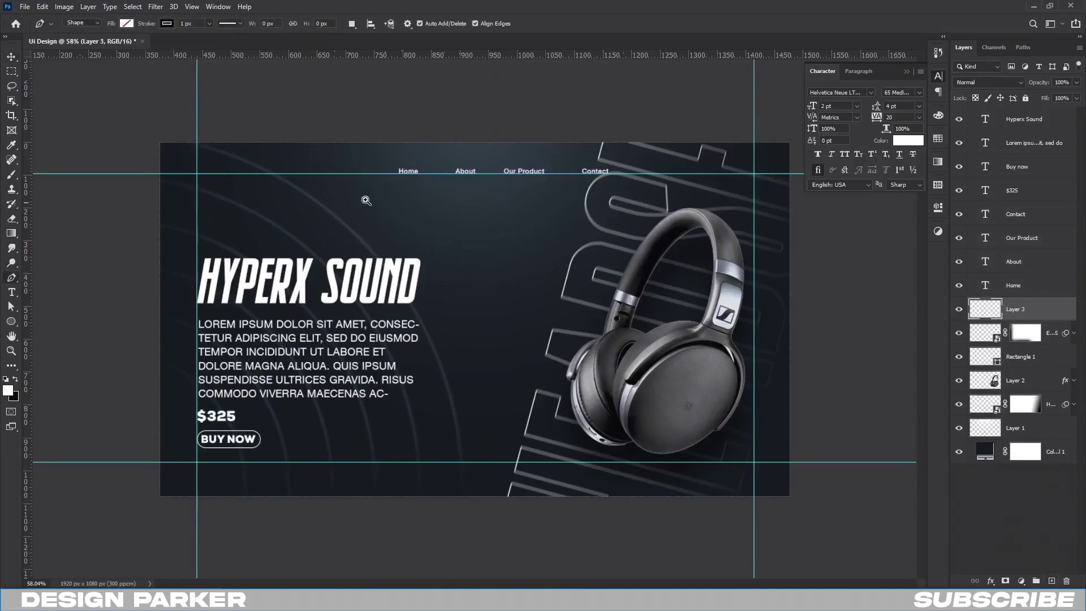
pyautogui.scroll(5, 413, 164)
pyautogui.scroll(2, 437, 271)
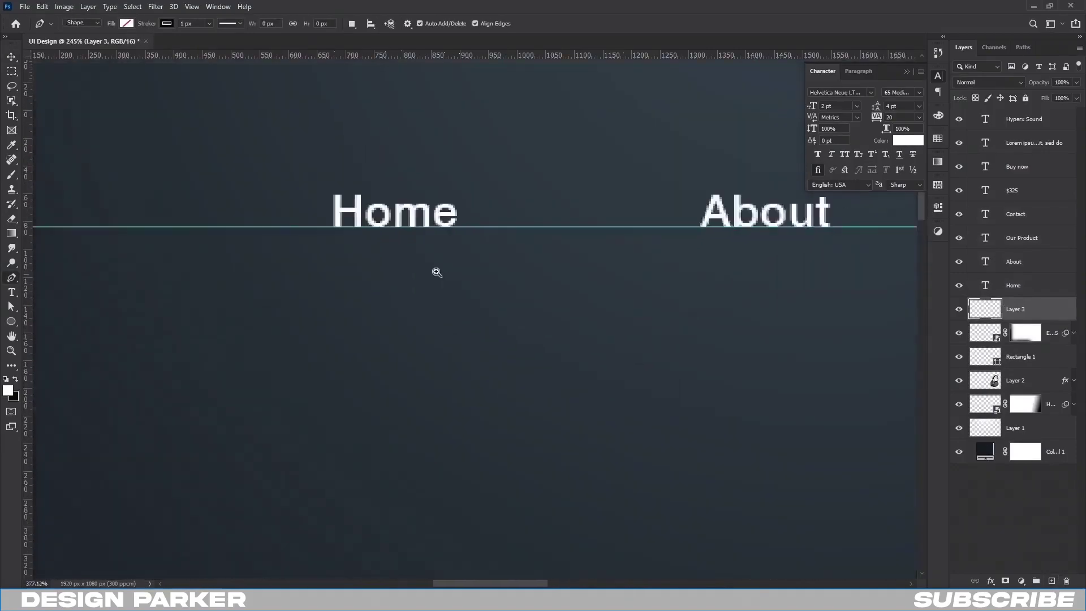
pyautogui.scroll(3, 447, 269)
pyautogui.scroll(2, 475, 311)
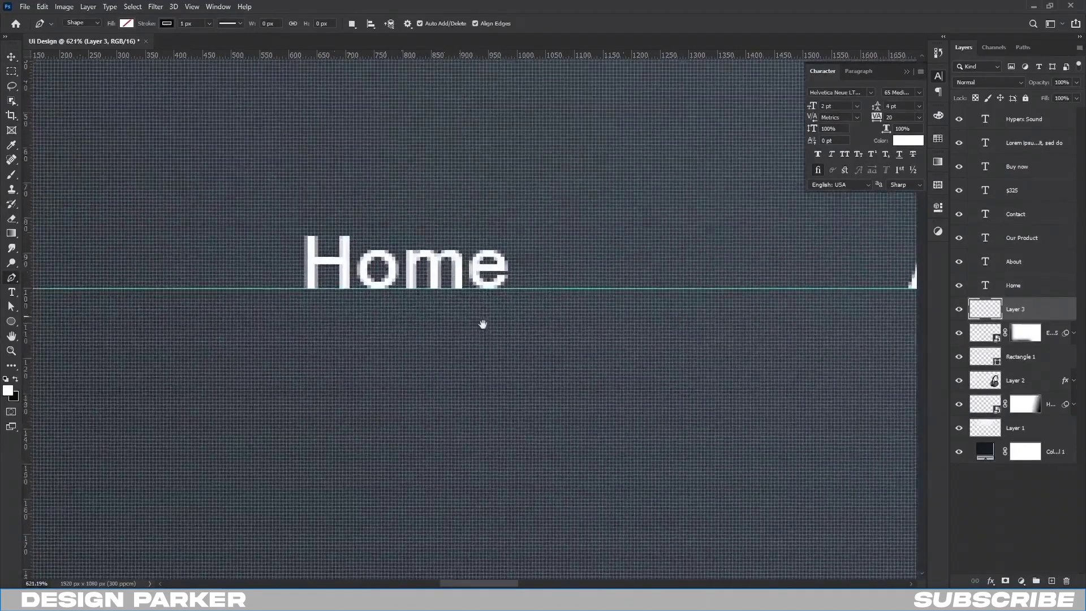
pyautogui.click(289, 289)
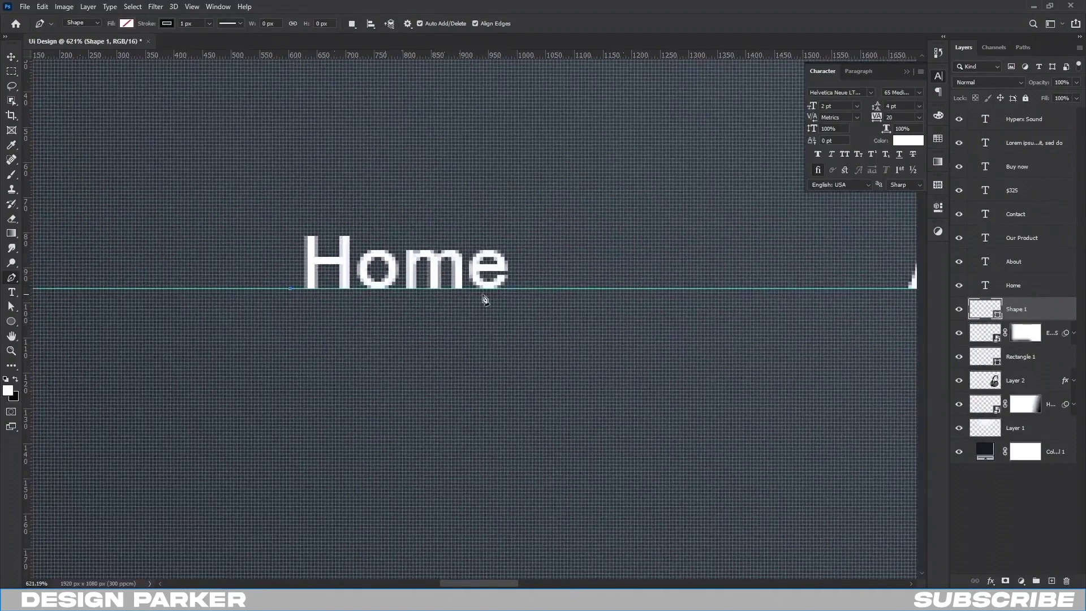
pyautogui.click(518, 289)
# - Give the underline a cyan 4 px stroke and nudge it slightly down
pyautogui.click(167, 23)
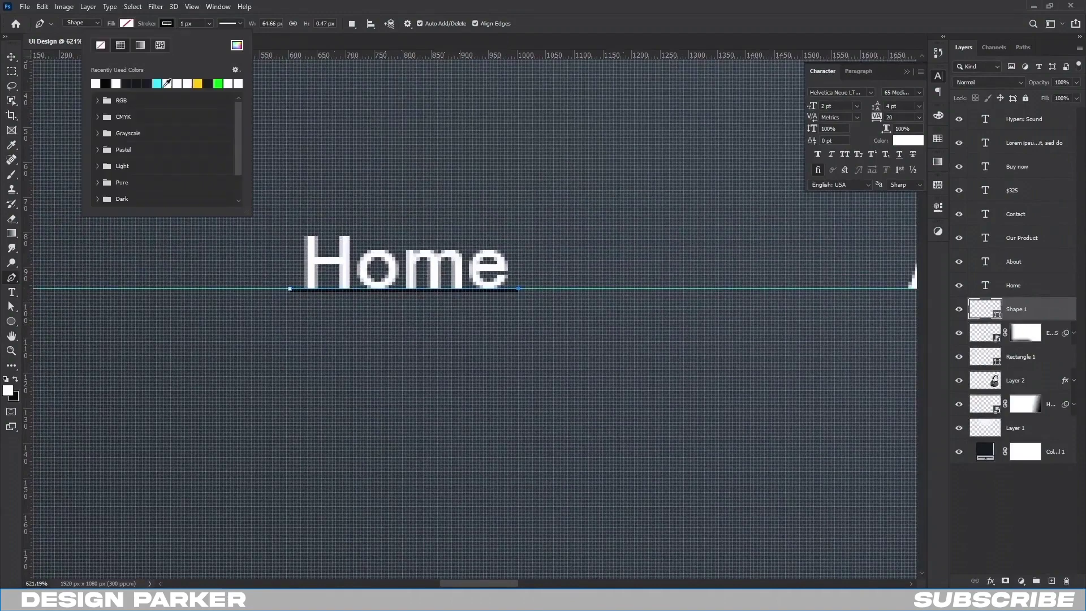
pyautogui.click(159, 82)
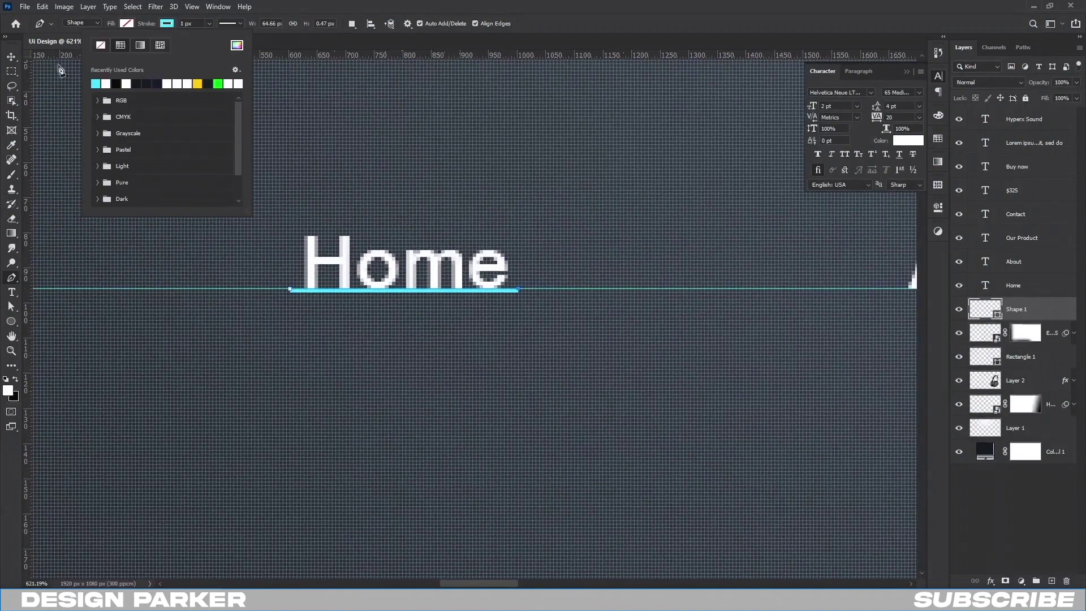
pyautogui.click(16, 57)
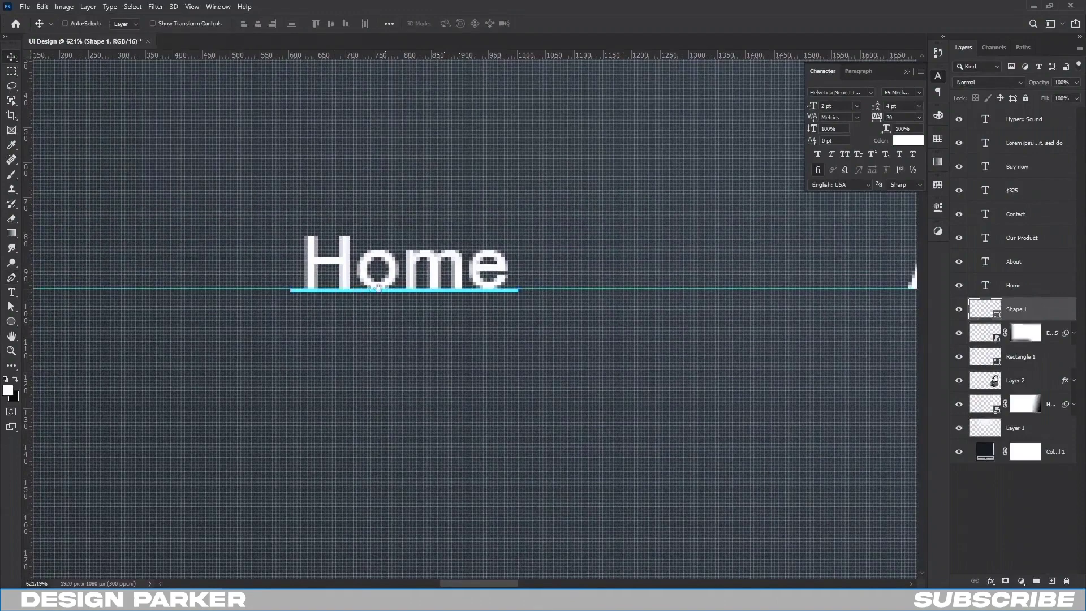
pyautogui.scroll(-1, 414, 308)
pyautogui.scroll(-4, 396, 327)
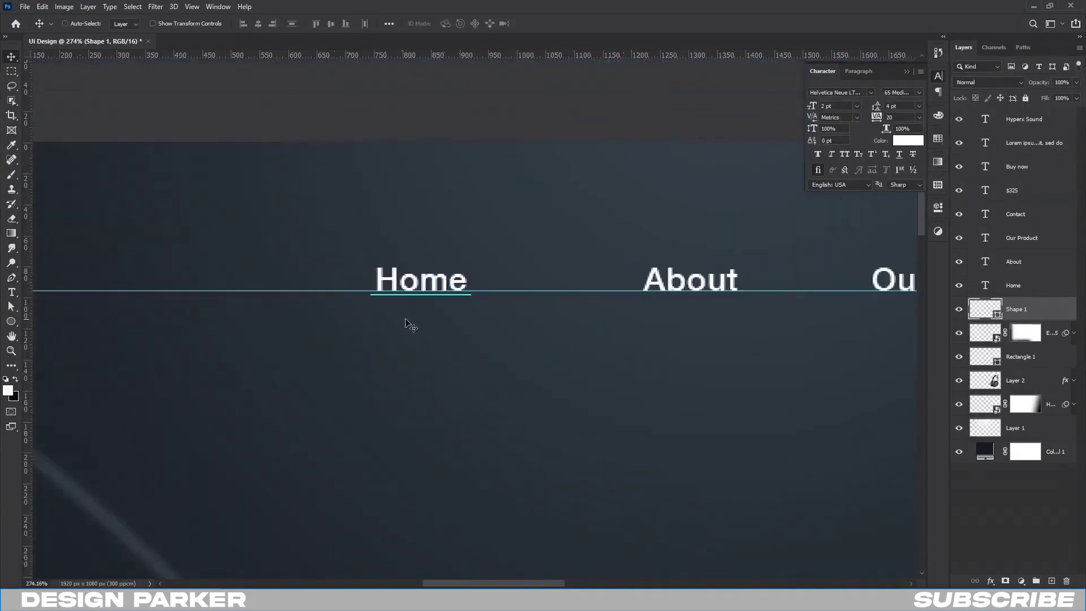
pyautogui.press('Down')
pyautogui.press('a')
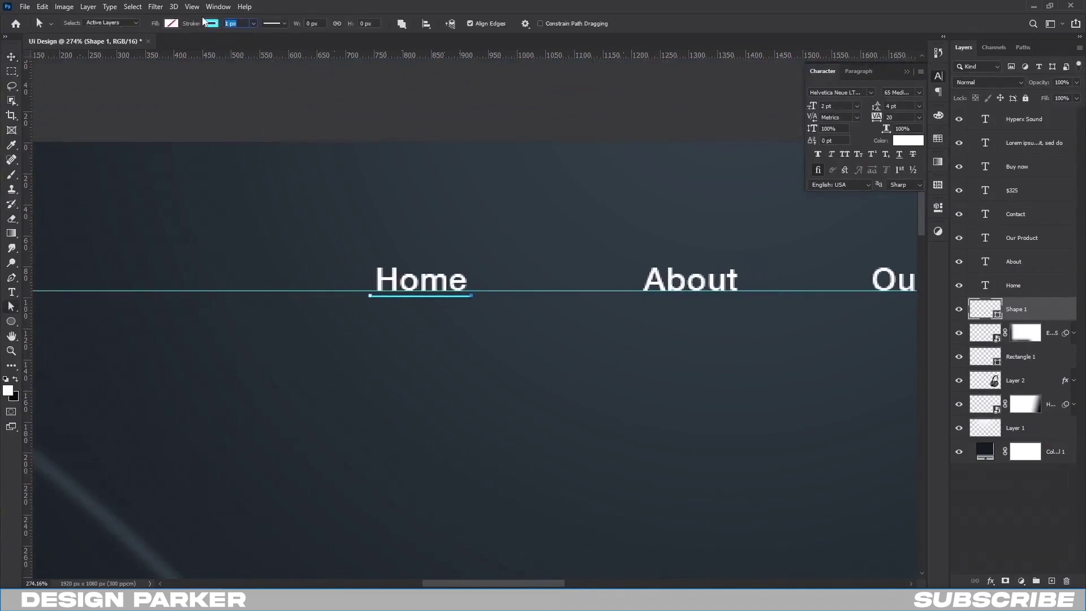
pyautogui.write('4')
pyautogui.press('Return')
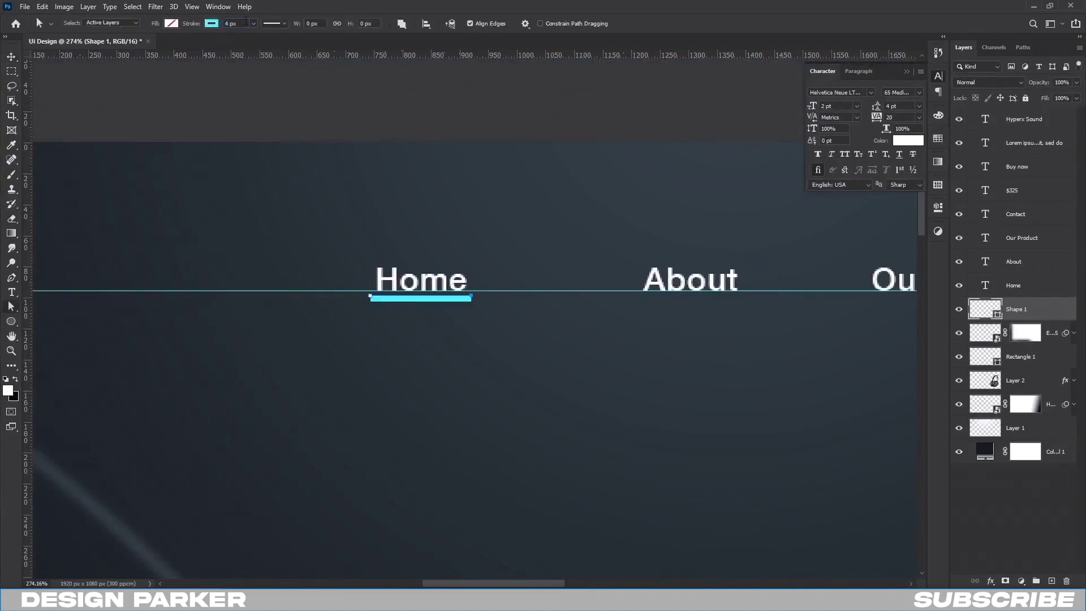
# - Set the underline's stroke to rounded end caps
pyautogui.click(281, 24)
pyautogui.click(314, 142)
pyautogui.click(273, 142)
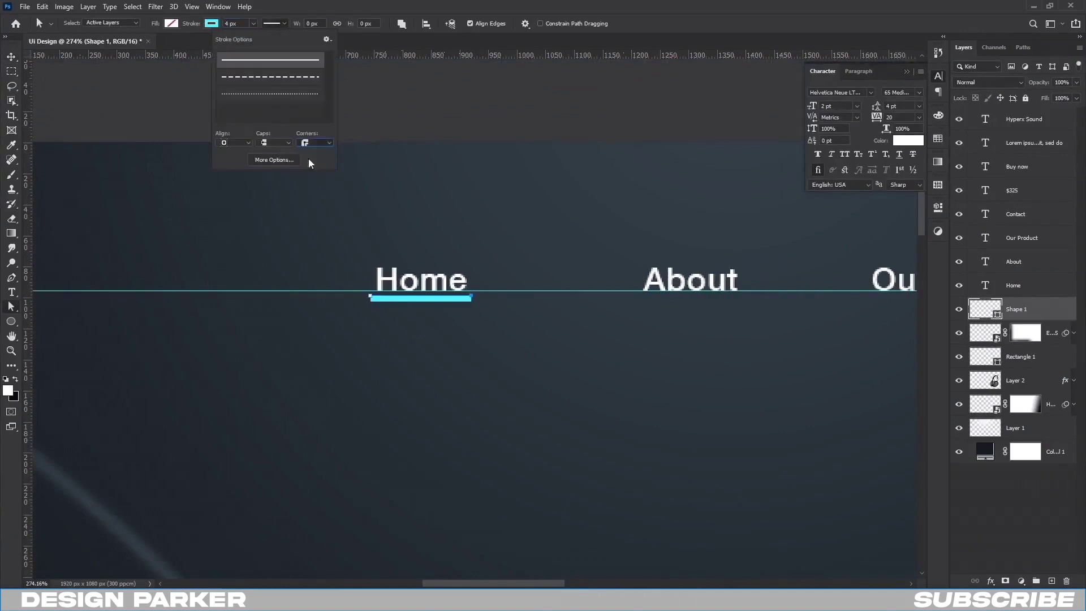
pyautogui.click(281, 163)
pyautogui.click(11, 57)
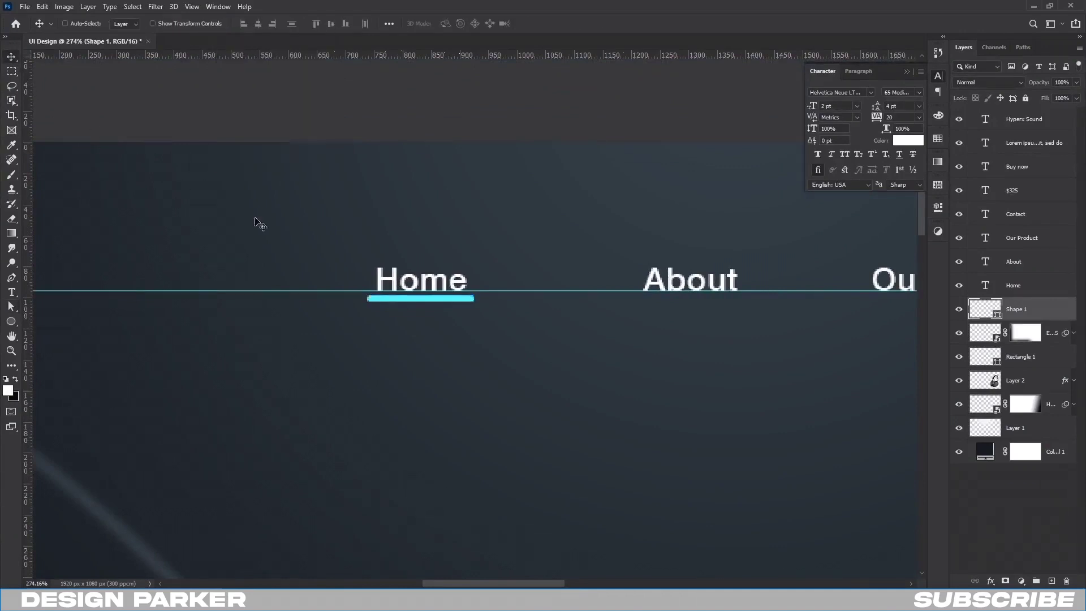
# - Align Home and the Shape 1 underline on their horizontal centres
pyautogui.keyDown('ctrl'); pyautogui.click(1054, 290); pyautogui.keyUp('ctrl')
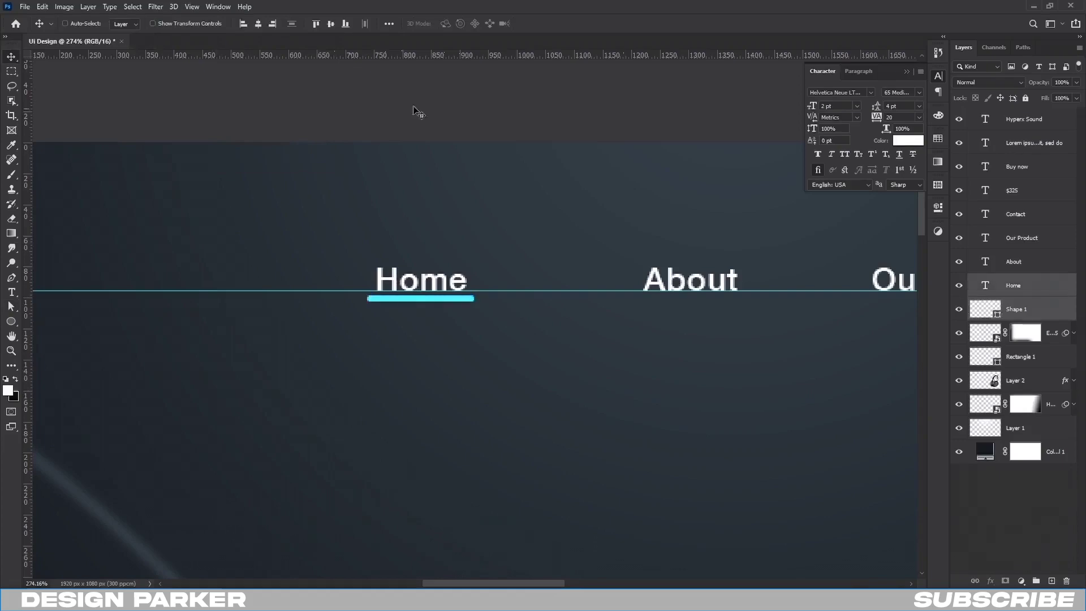
pyautogui.click(258, 23)
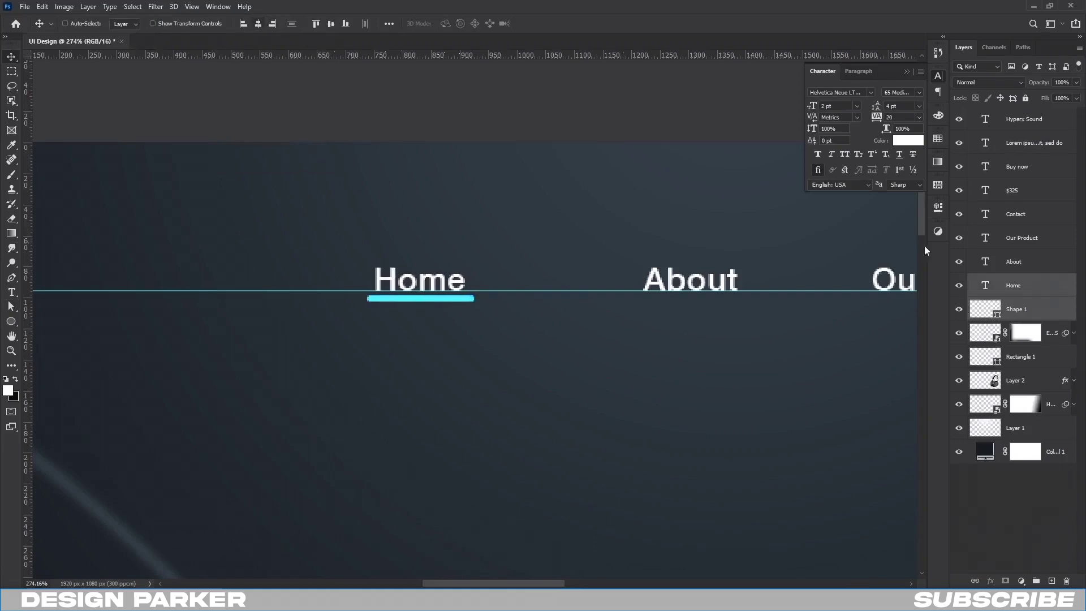
pyautogui.click(1016, 312)
pyautogui.scroll(-5, 537, 315)
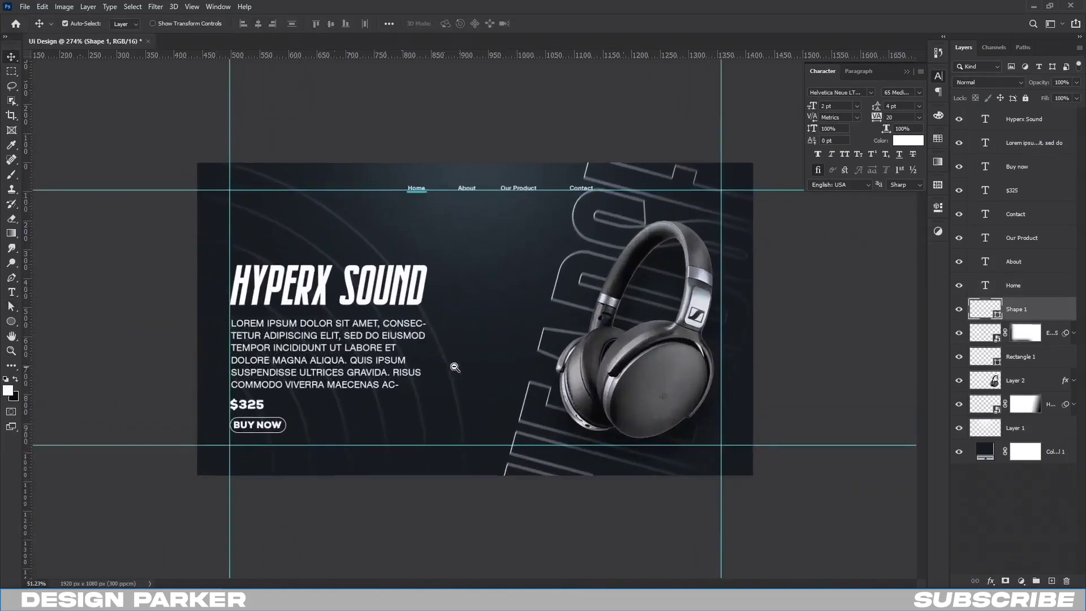
pyautogui.click(1024, 312)
# - Open the text colour picker for the Hyperx Sound heading
pyautogui.click(1007, 126)
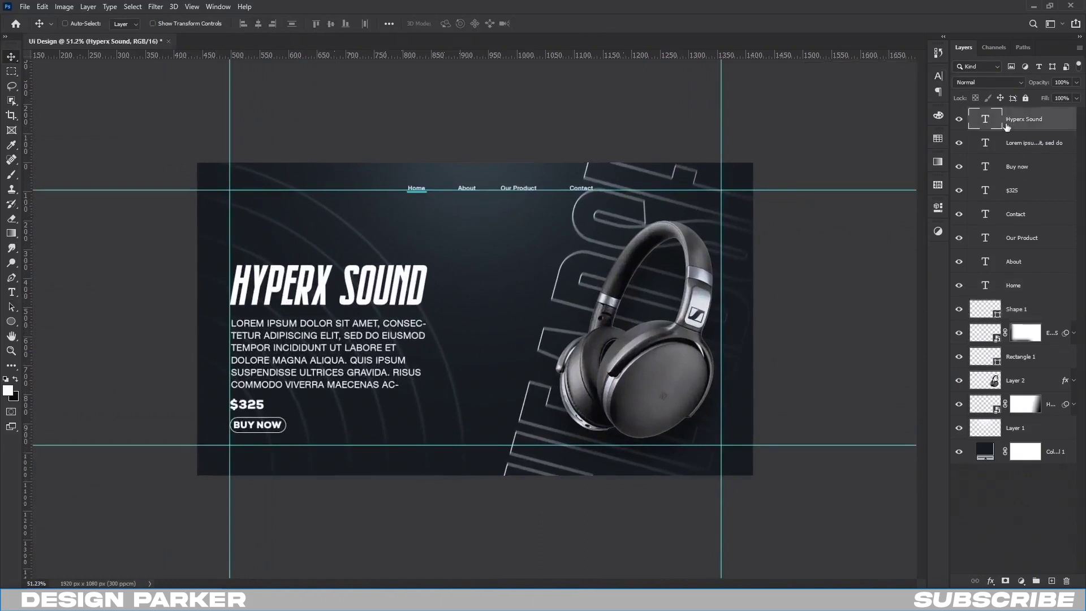
pyautogui.click(937, 78)
pyautogui.click(908, 140)
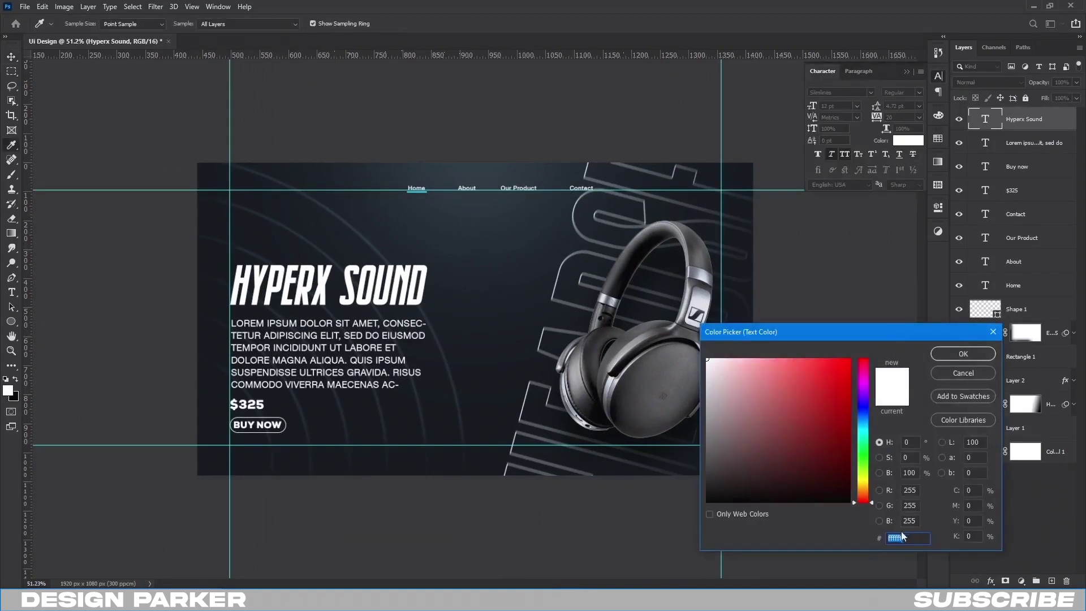
# - Set the HYPERX SOUND heading colour to cyan 3beaff
pyautogui.write('3beaff')
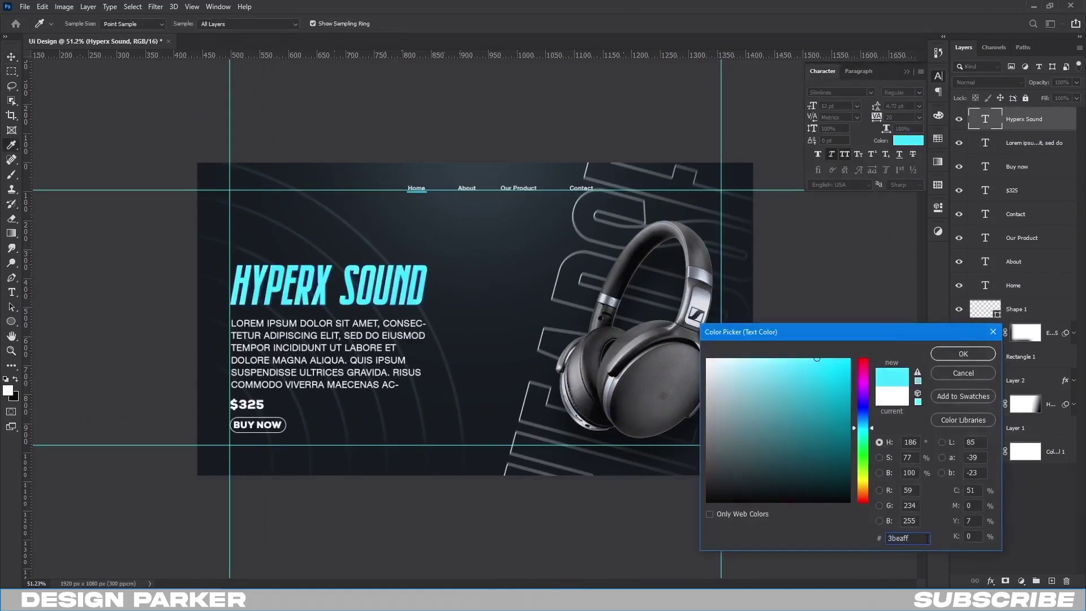
pyautogui.click(962, 353)
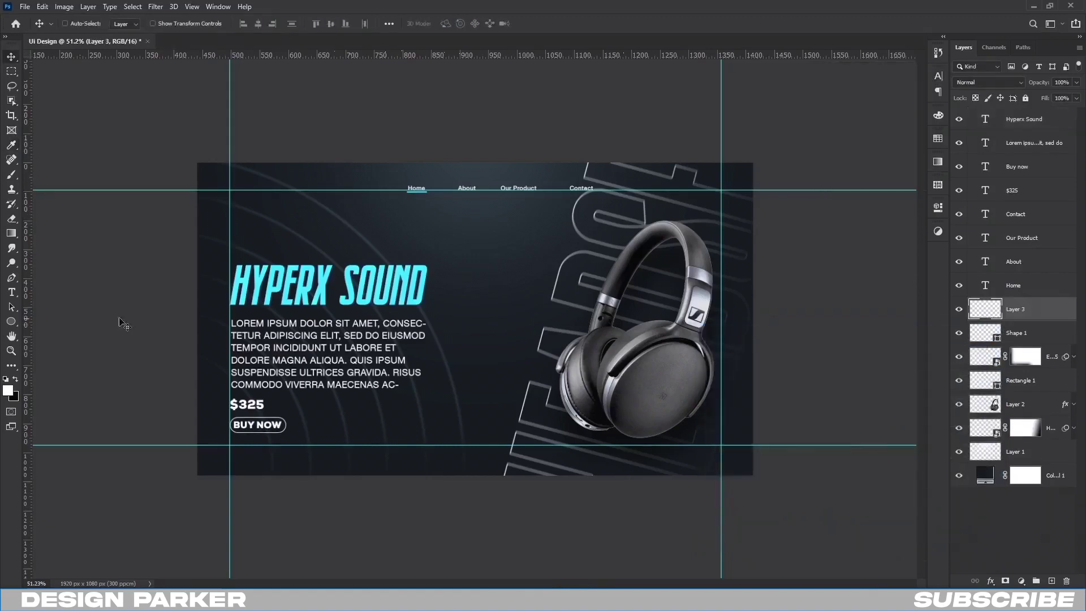
pyautogui.rightClick(13, 322)
pyautogui.click(56, 322)
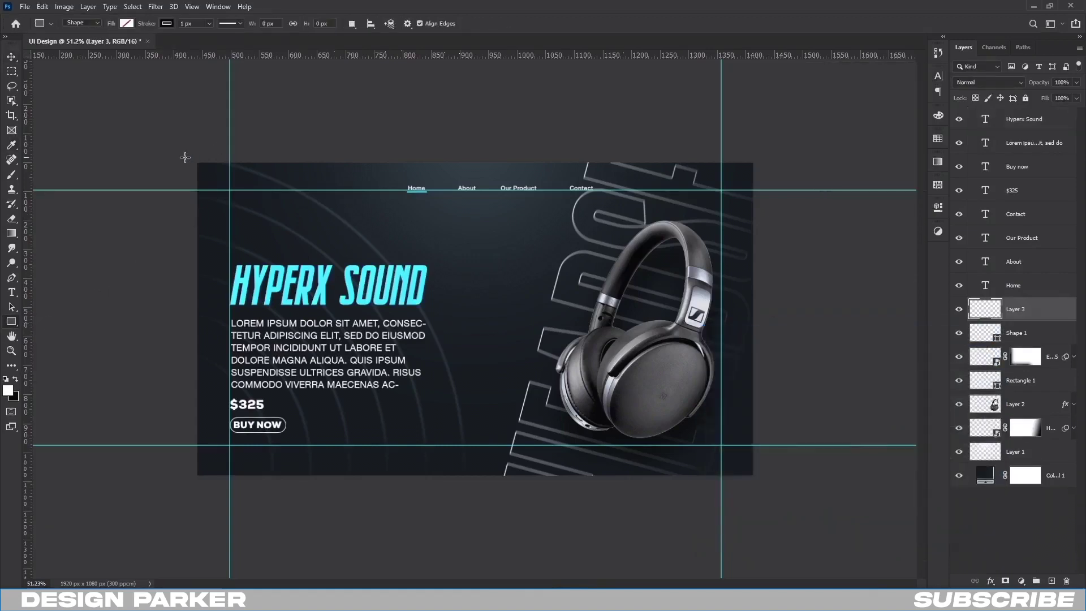
# - Draw a wide white rectangle with no outline across the banner's top
pyautogui.moveTo(173, 162); pyautogui.dragTo(783, 191)
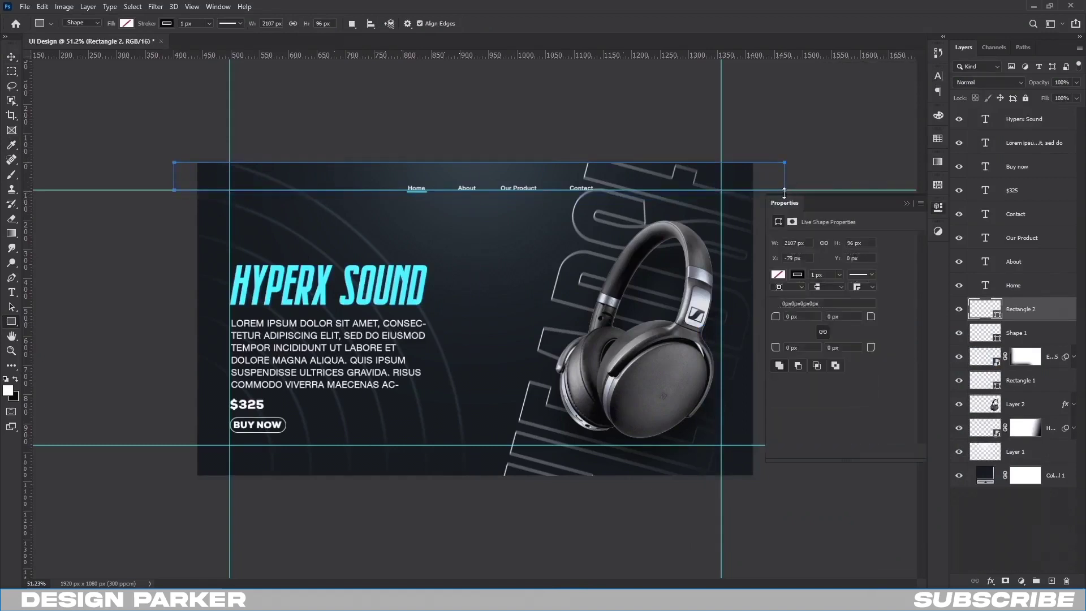
pyautogui.click(800, 275)
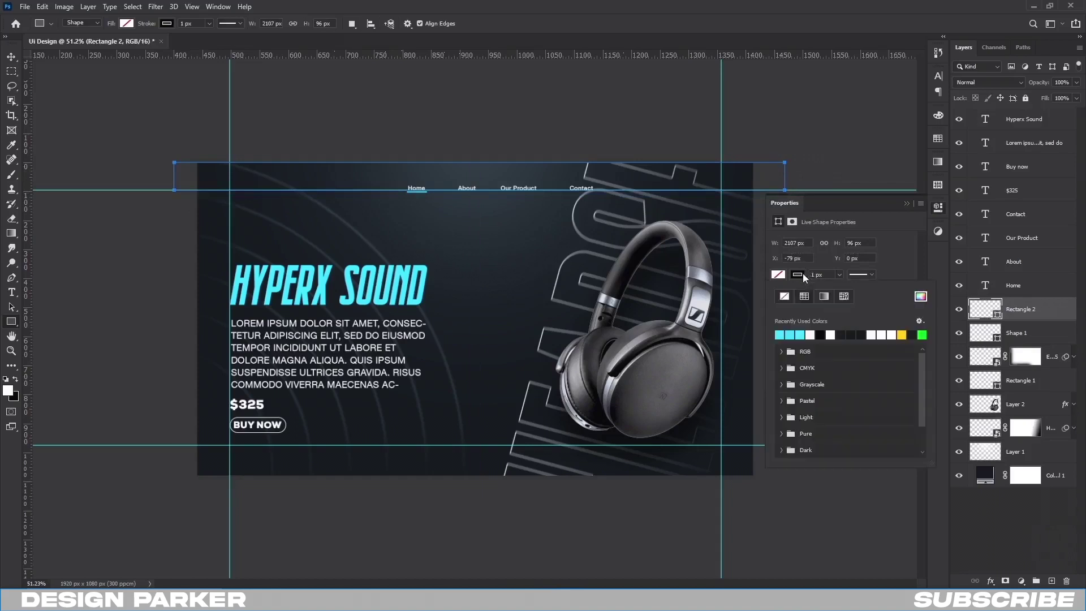
pyautogui.click(808, 333)
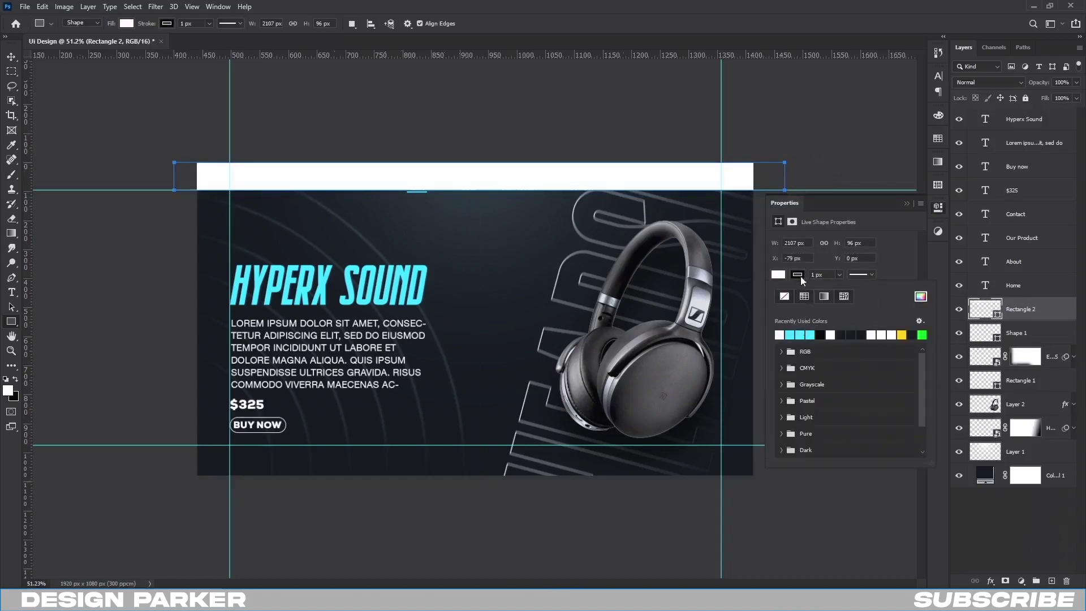
pyautogui.click(783, 297)
pyautogui.click(12, 57)
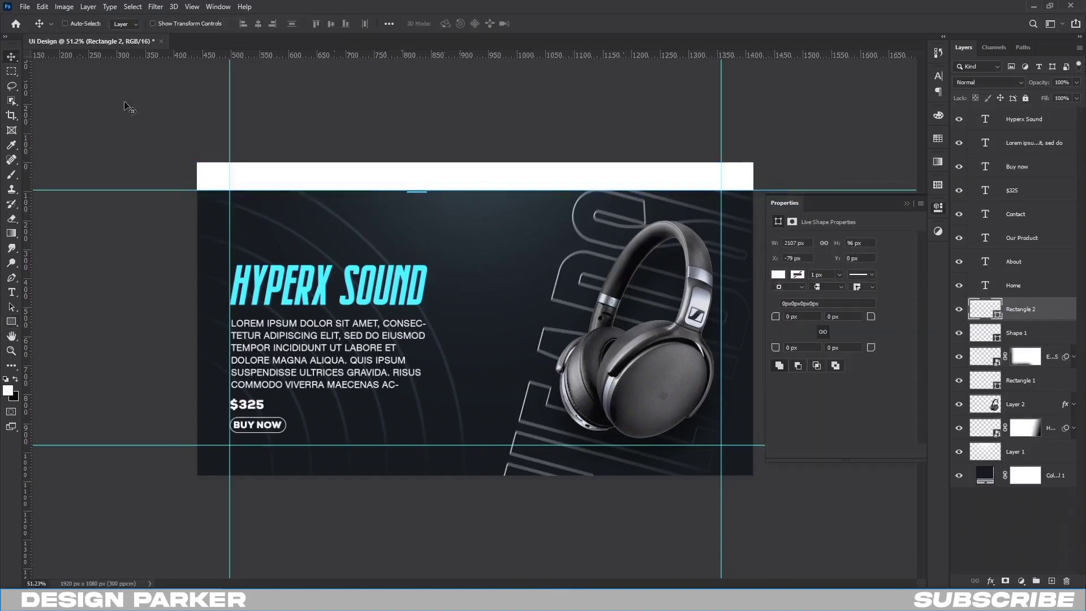
pyautogui.click(907, 204)
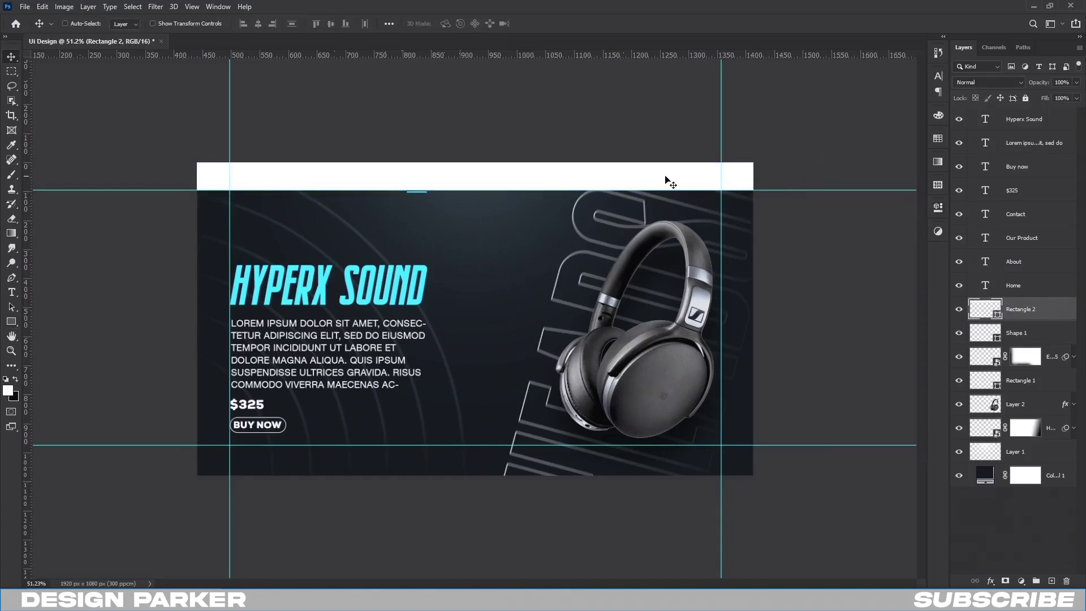
pyautogui.hotkey('ctrl', 't')
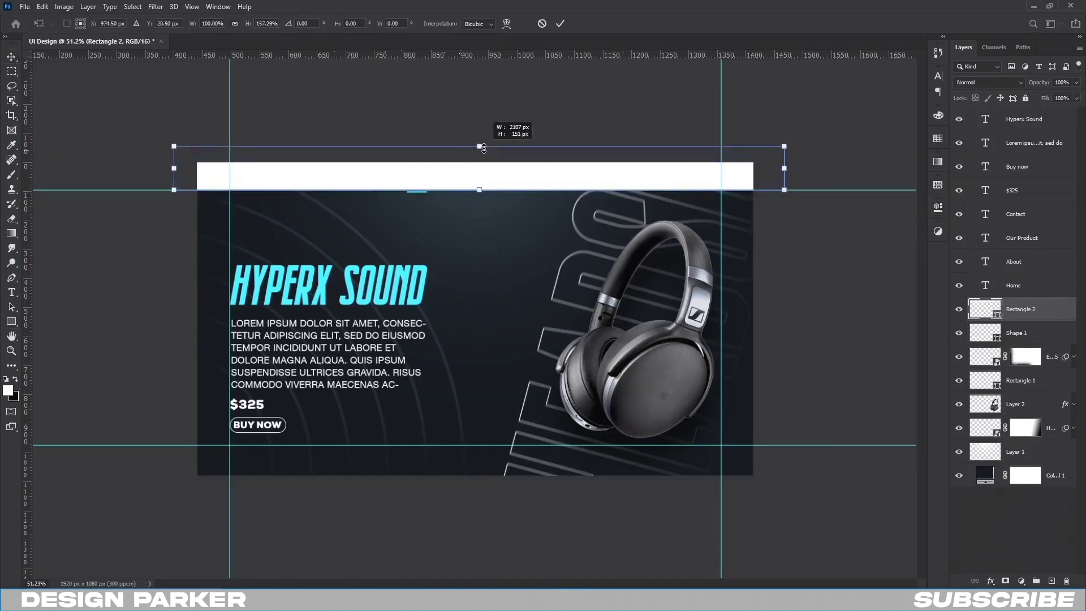
pyautogui.press('Return')
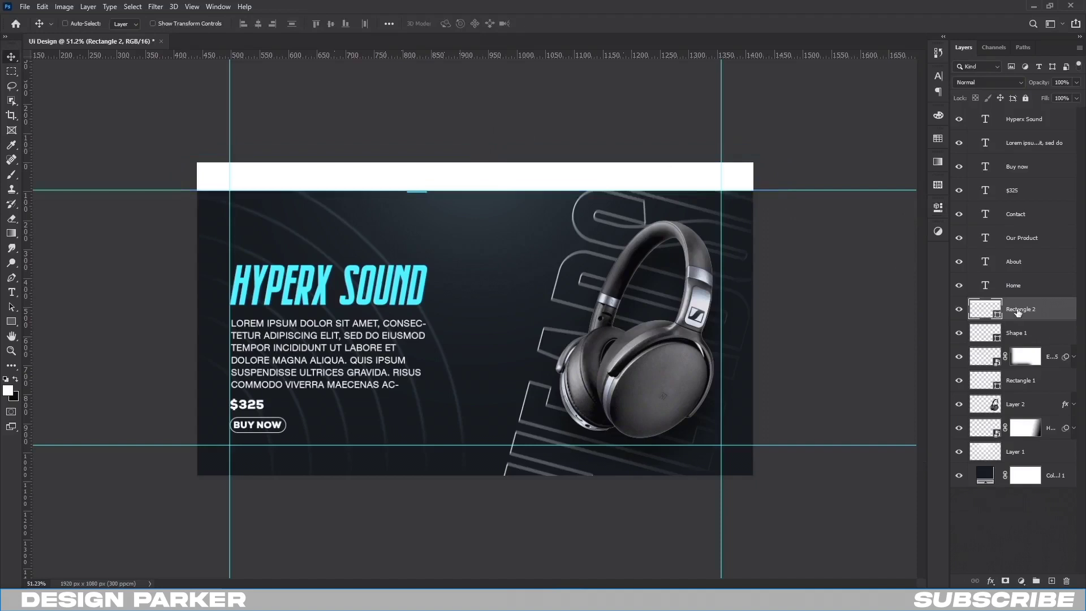
pyautogui.click(153, 6)
# - Convert the white bar to a smart object and apply a heavy Gaussian Blur
pyautogui.click(312, 179)
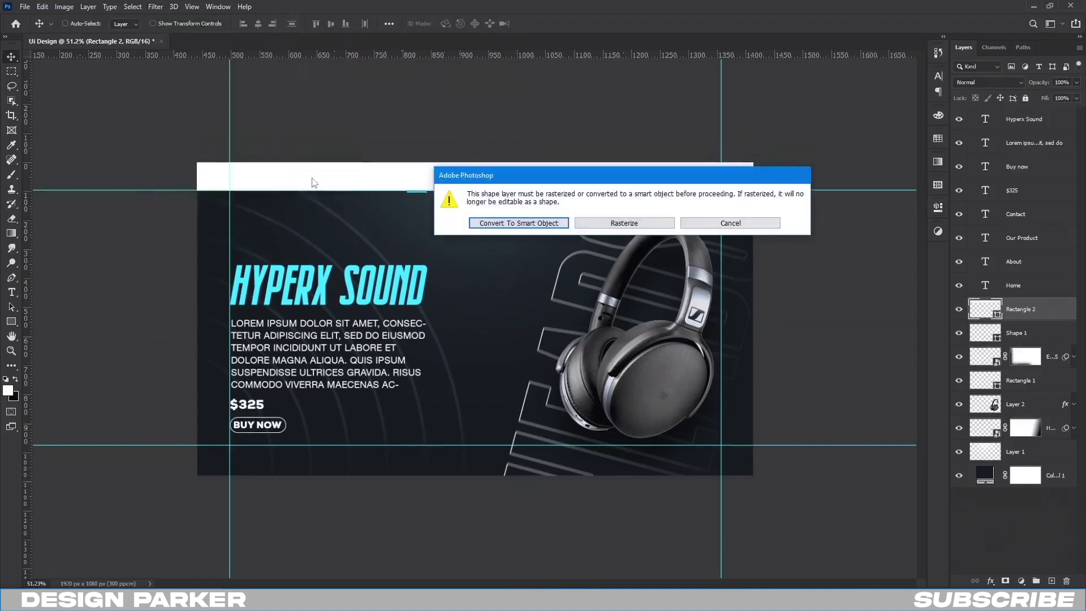
pyautogui.click(488, 224)
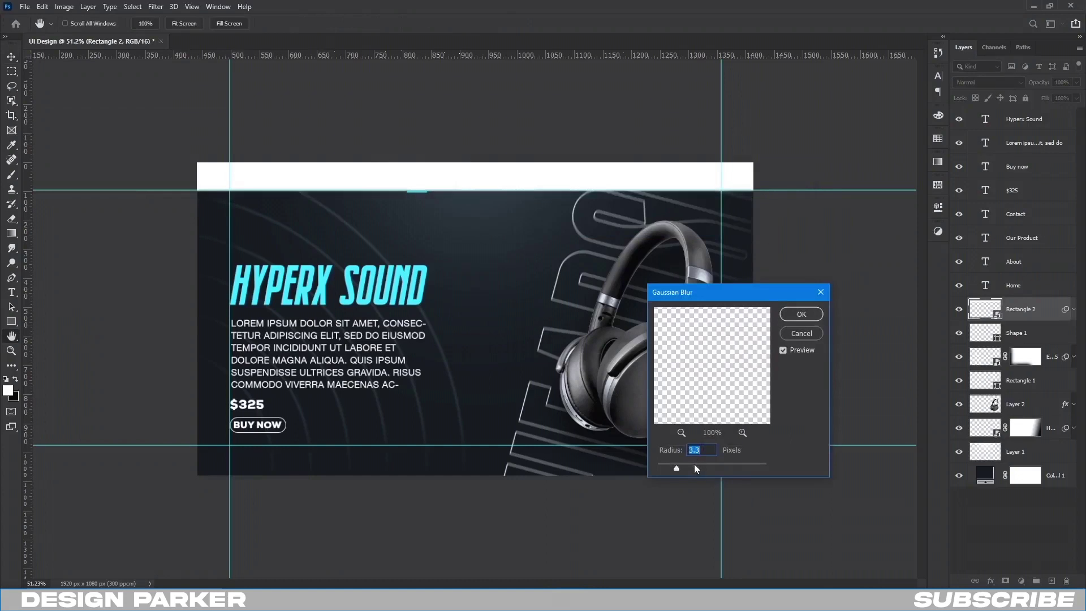
pyautogui.moveTo(694, 464); pyautogui.dragTo(713, 467)
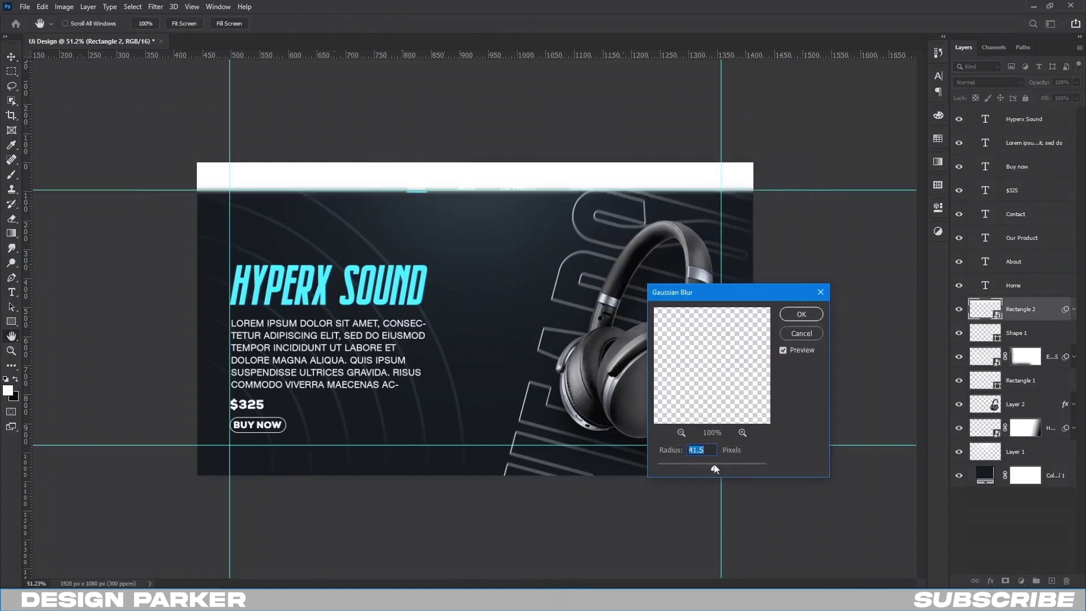
pyautogui.click(802, 313)
# - Set the white bar to Overlay blending at 50% opacity
pyautogui.click(990, 82)
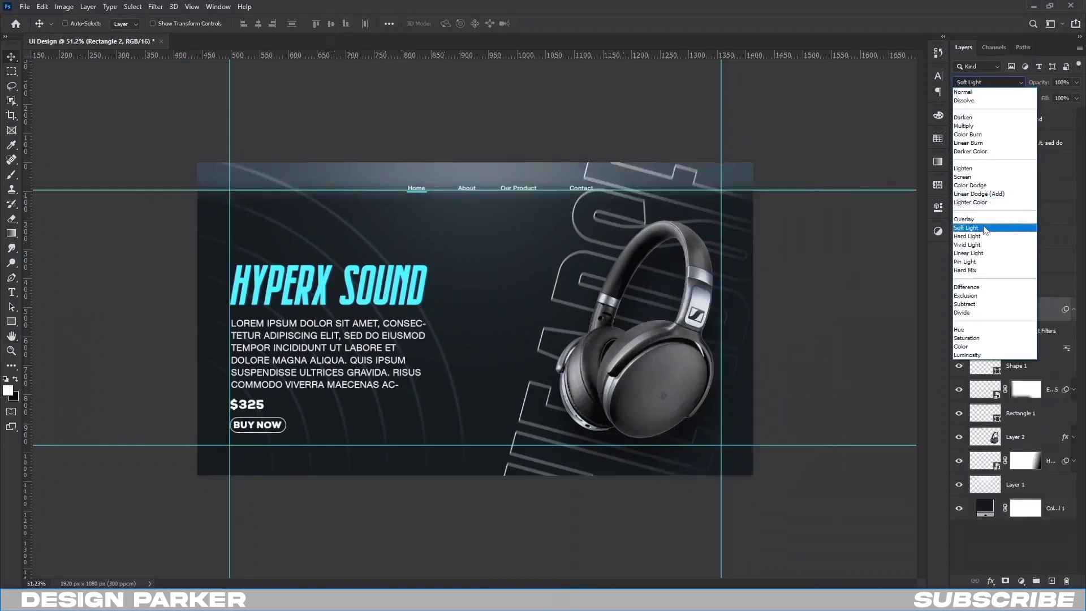
pyautogui.click(983, 220)
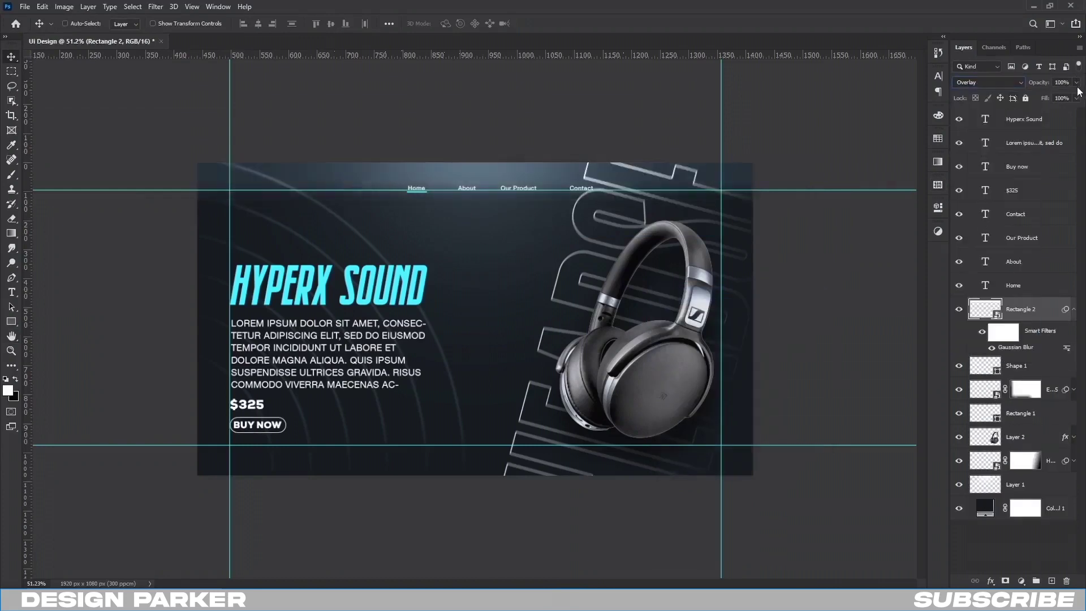
pyautogui.moveTo(1047, 83); pyautogui.dragTo(1042, 84)
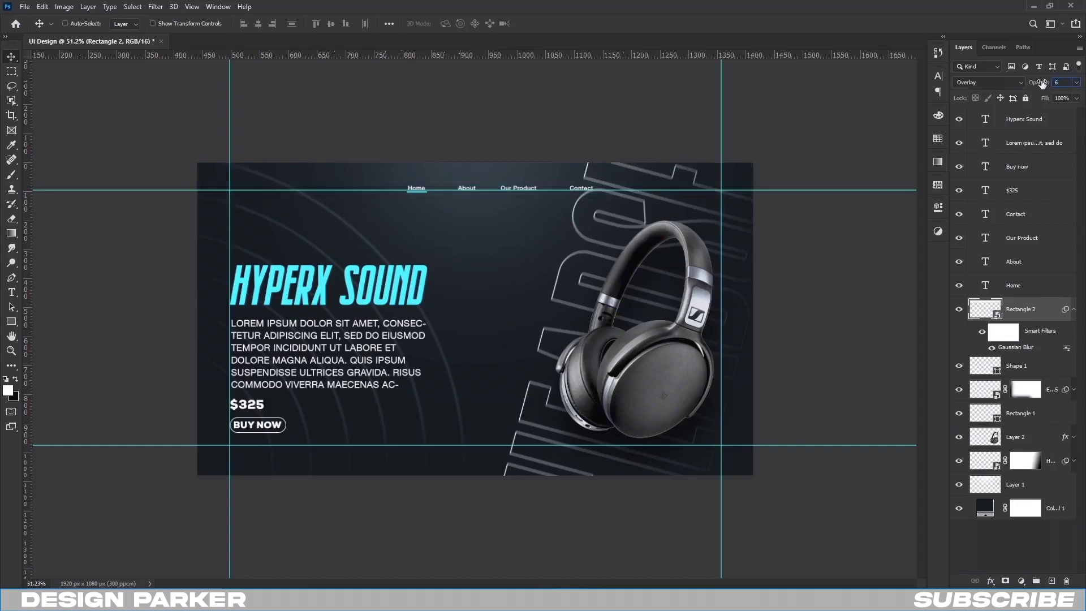
pyautogui.write('0')
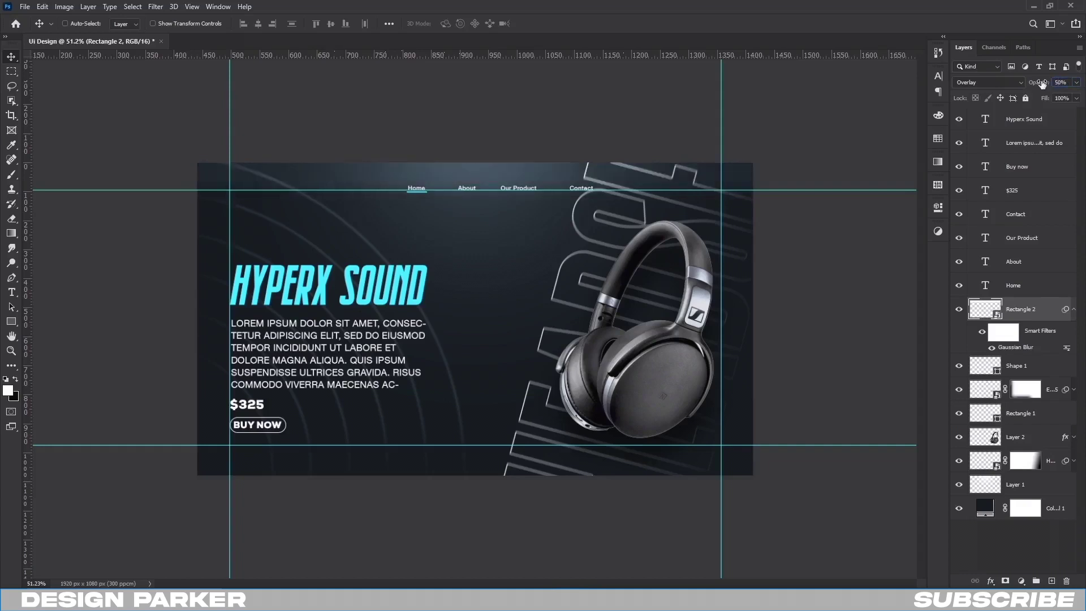
pyautogui.click(1073, 310)
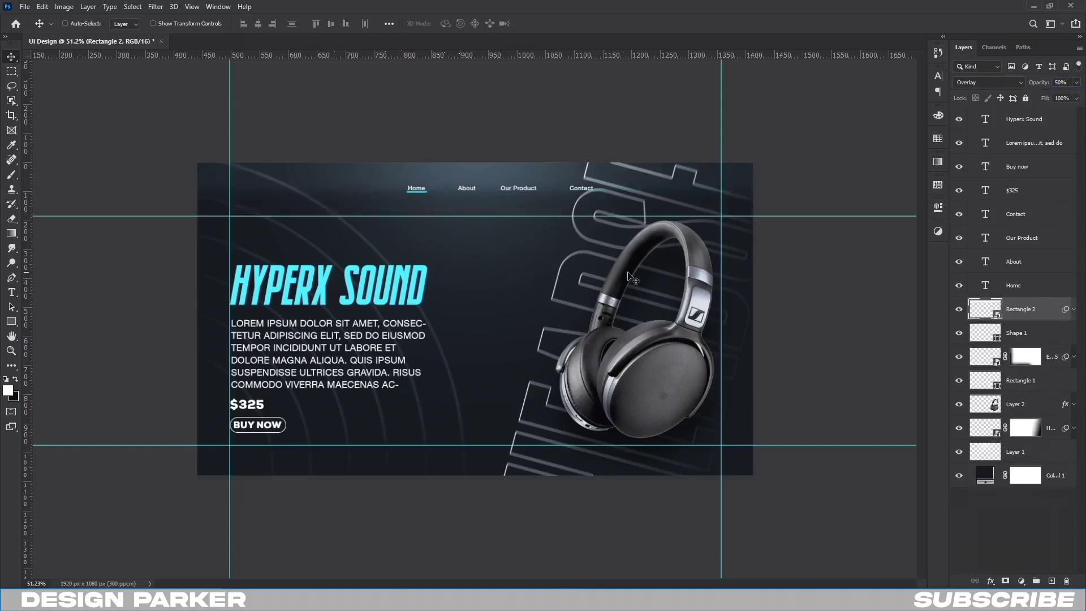
# - Stretch the overlay rectangle down to 113.25% height behind the nav menu
pyautogui.moveTo(545, 195)
pyautogui.mouseDown()
pyautogui.moveTo(564, 195)
pyautogui.moveTo(545, 237)
pyautogui.mouseUp()
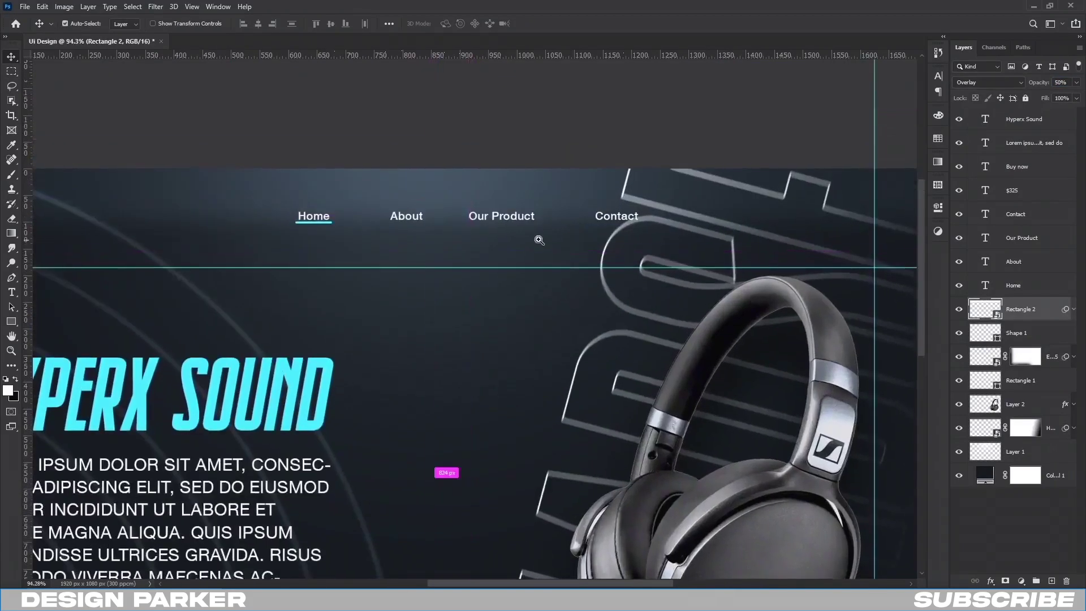
pyautogui.hotkey('ctrl', 't')
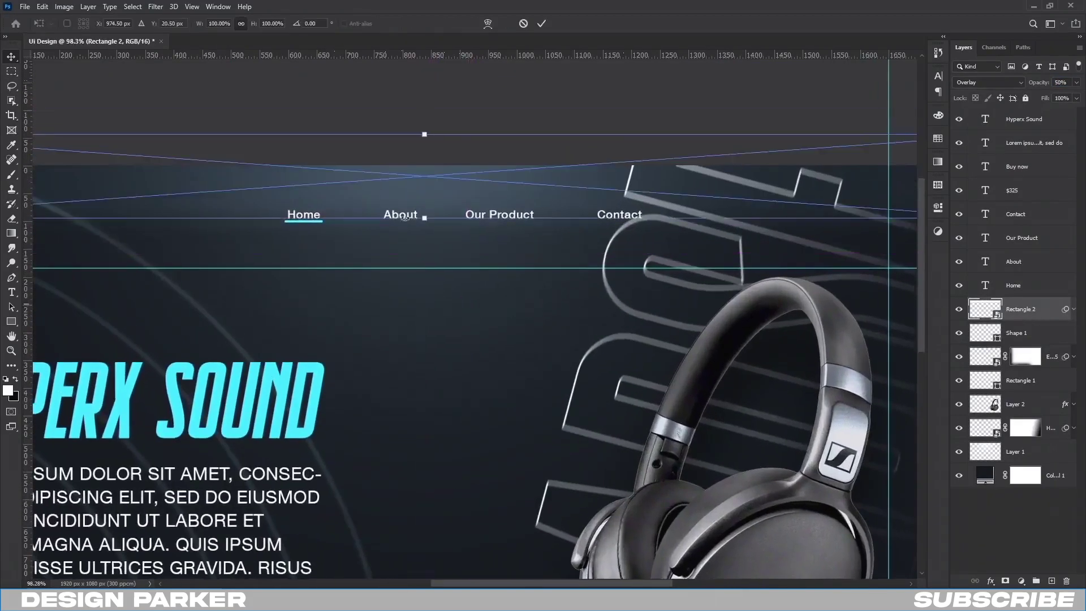
pyautogui.moveTo(424, 218); pyautogui.dragTo(423, 231)
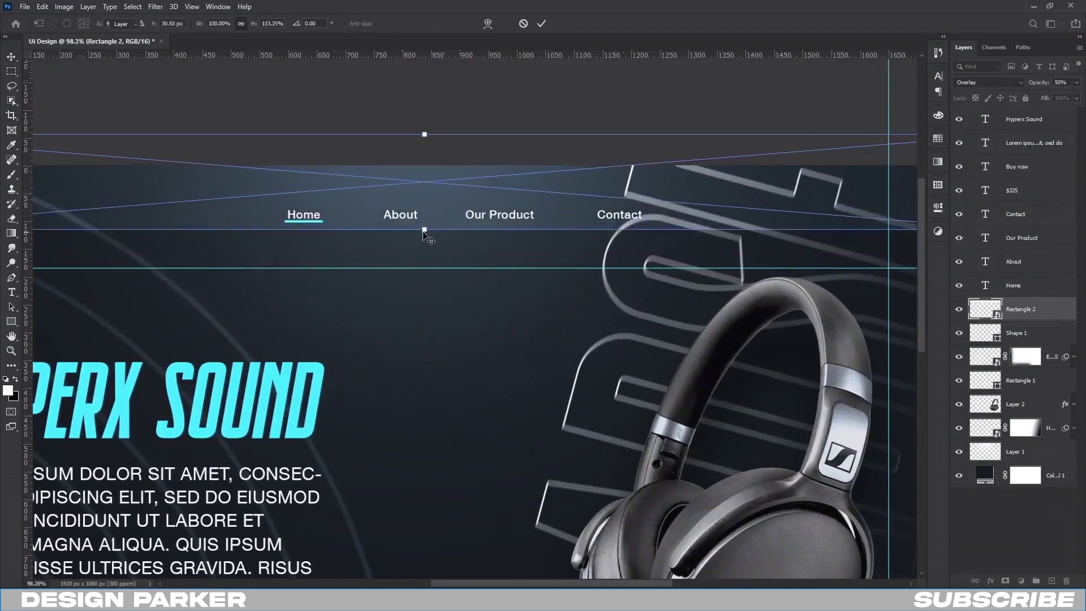
pyautogui.press('Return')
pyautogui.moveTo(639, 308); pyautogui.dragTo(585, 308)
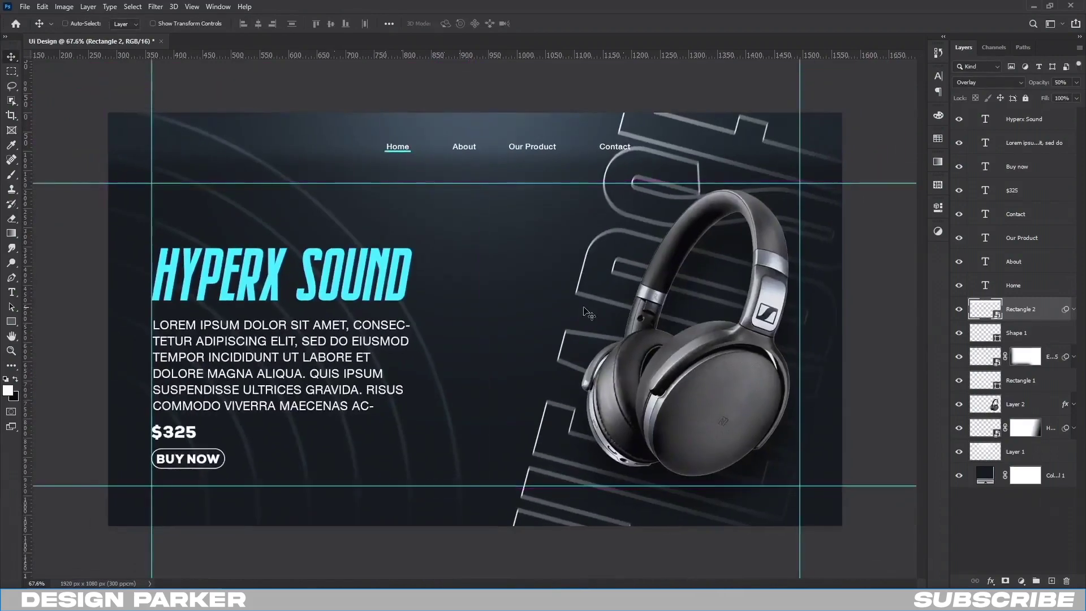
# - Lower the rectangle's Gaussian Blur radius from 18 to about 9.2
pyautogui.click(1073, 310)
pyautogui.doubleClick(1015, 346)
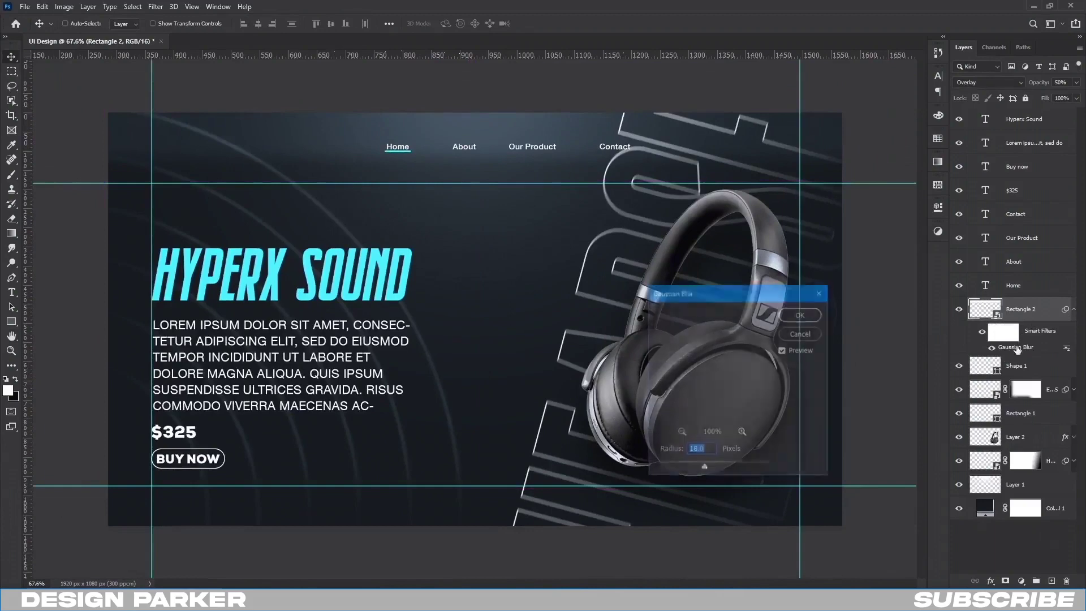
pyautogui.moveTo(700, 467); pyautogui.dragTo(695, 469)
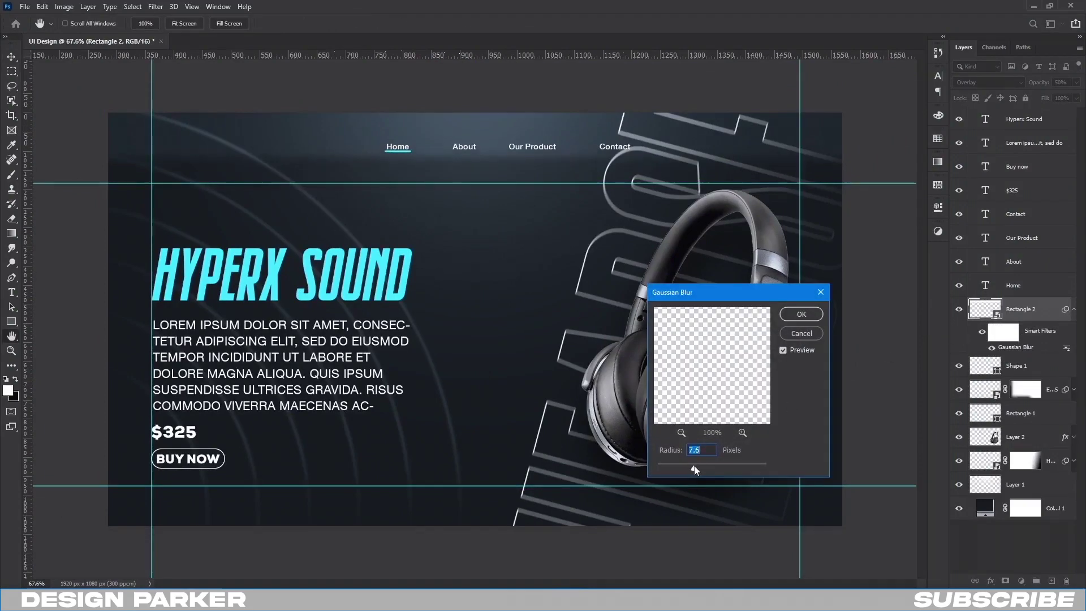
pyautogui.moveTo(695, 469); pyautogui.dragTo(700, 469)
pyautogui.click(801, 315)
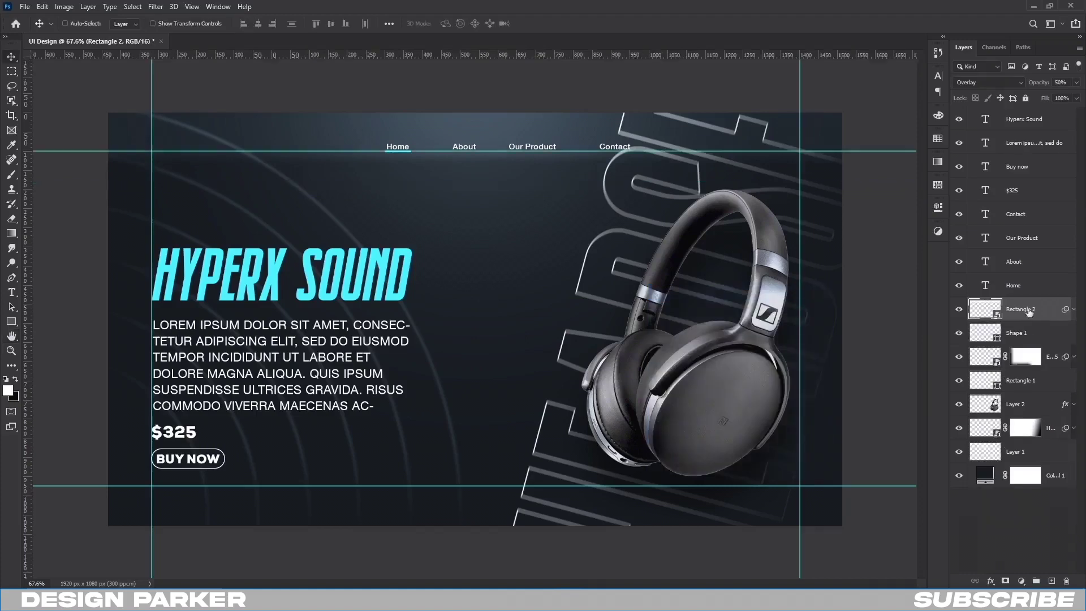
# - Add a layer mask and set up a soft brush at 16% flow, size 800
pyautogui.click(1005, 580)
pyautogui.press('b')
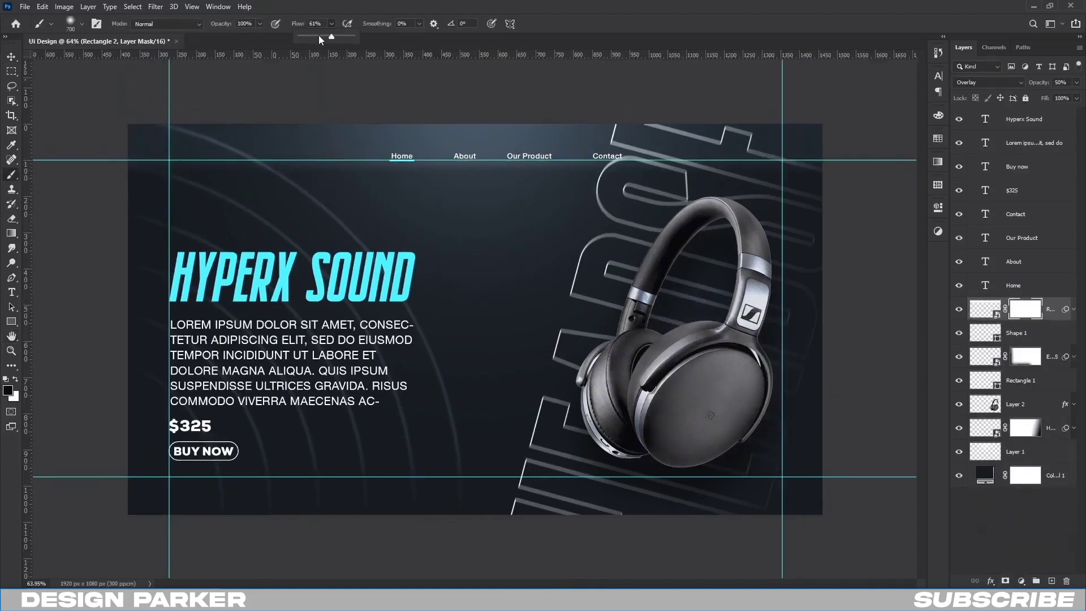
pyautogui.moveTo(318, 35); pyautogui.dragTo(308, 36)
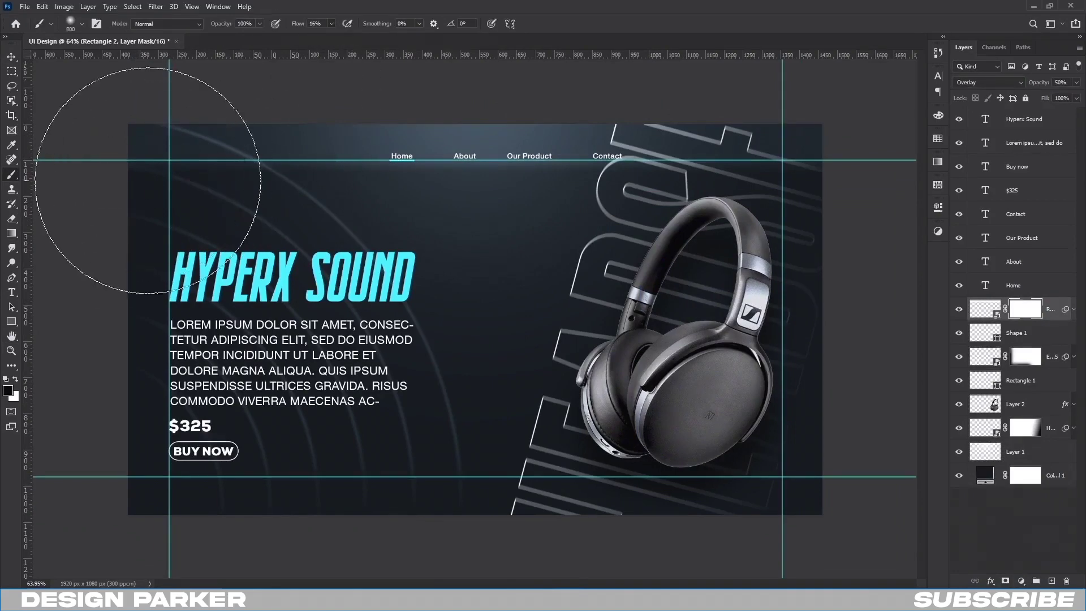
pyautogui.press(']')
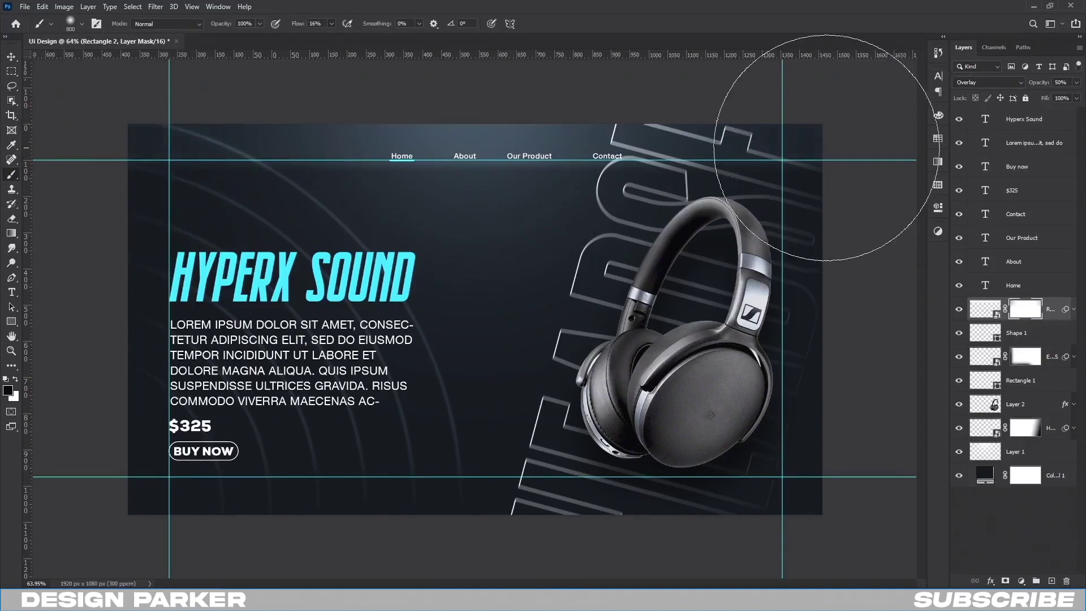
pyautogui.click(12, 57)
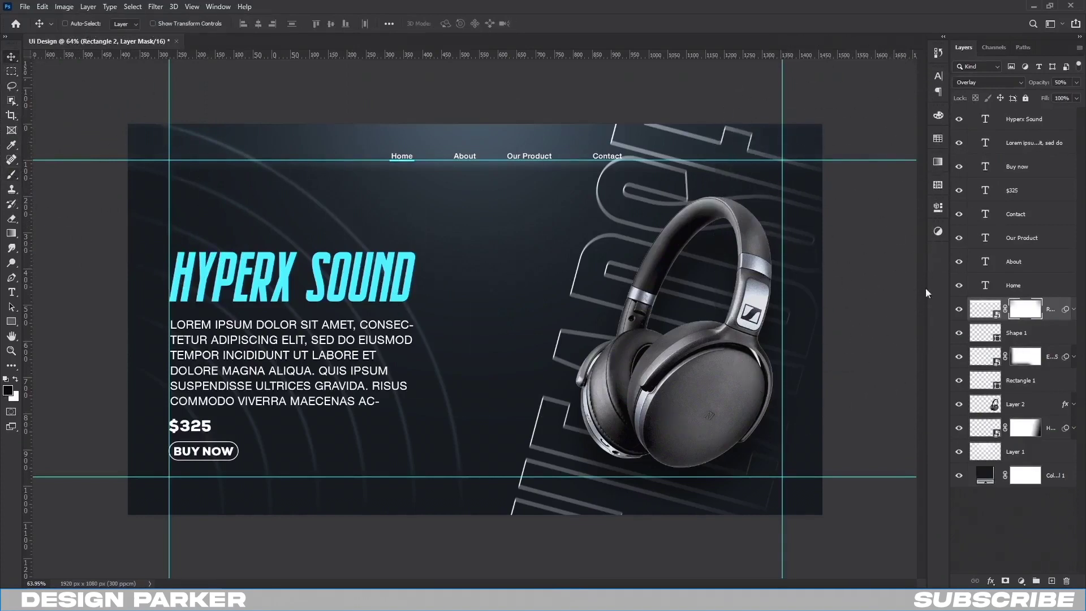
pyautogui.click(25, 6)
# - Bring Logo.png into Ui Design, scaled to about 28% at the top-left corner
pyautogui.click(22, 29)
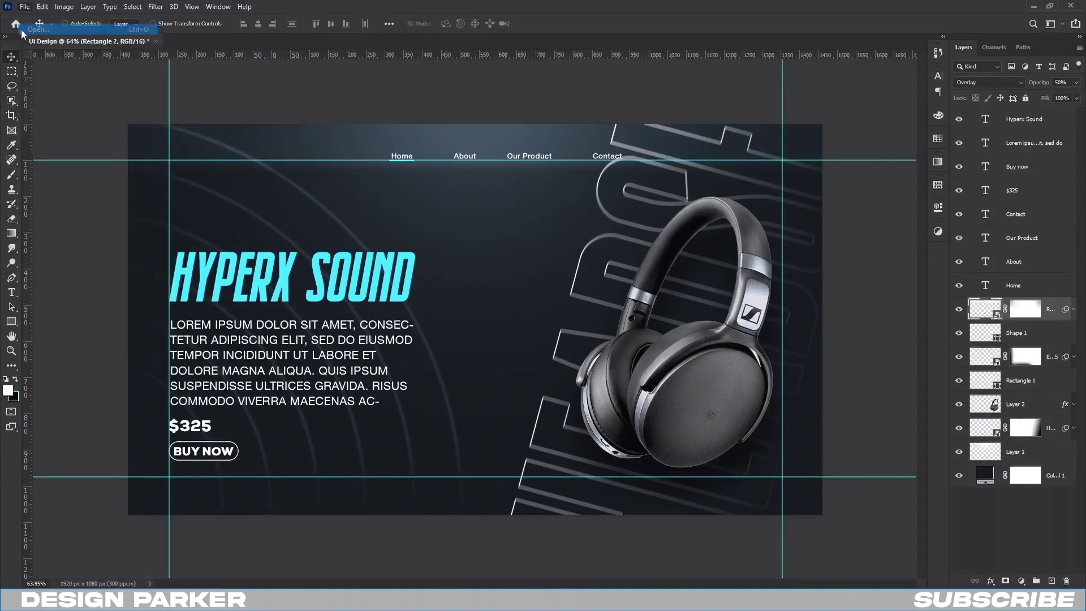
pyautogui.doubleClick(257, 96)
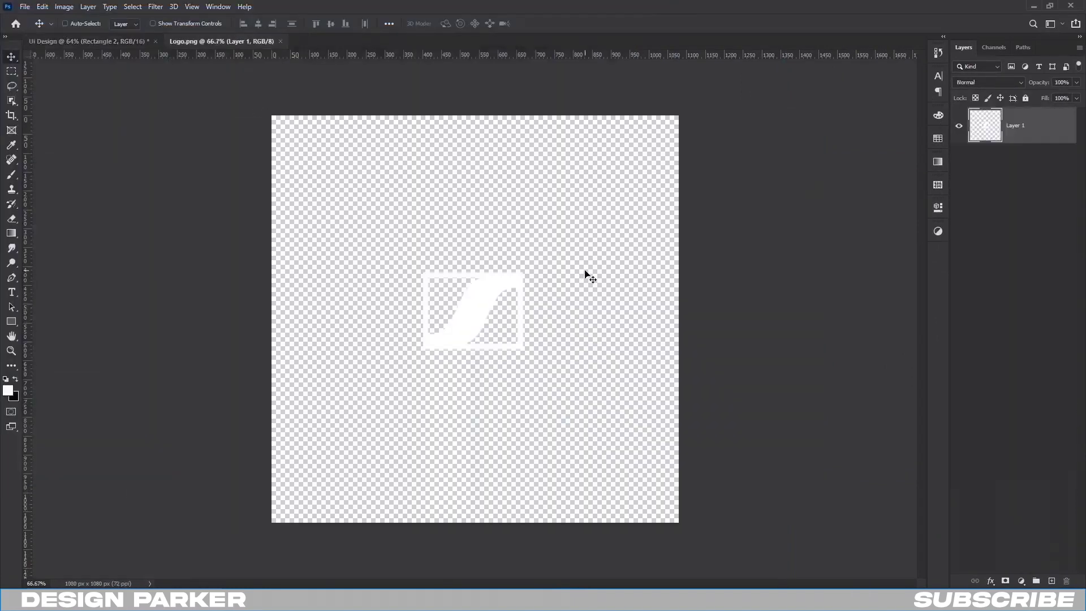
pyautogui.moveTo(588, 277)
pyautogui.mouseDown()
pyautogui.moveTo(157, 81)
pyautogui.moveTo(462, 318)
pyautogui.mouseUp()
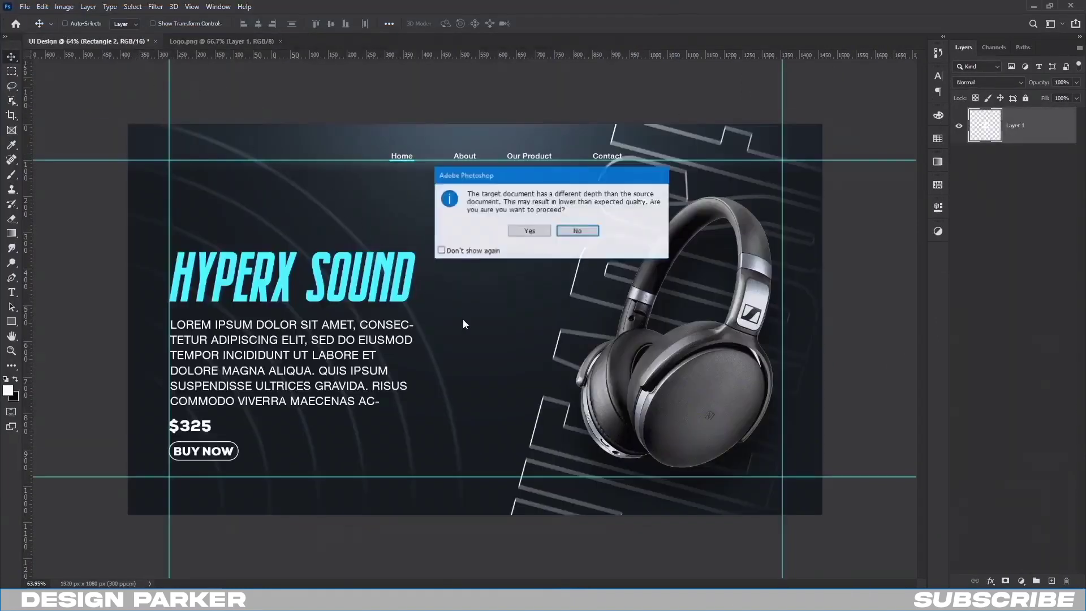
pyautogui.click(529, 231)
pyautogui.hotkey('ctrl', 't')
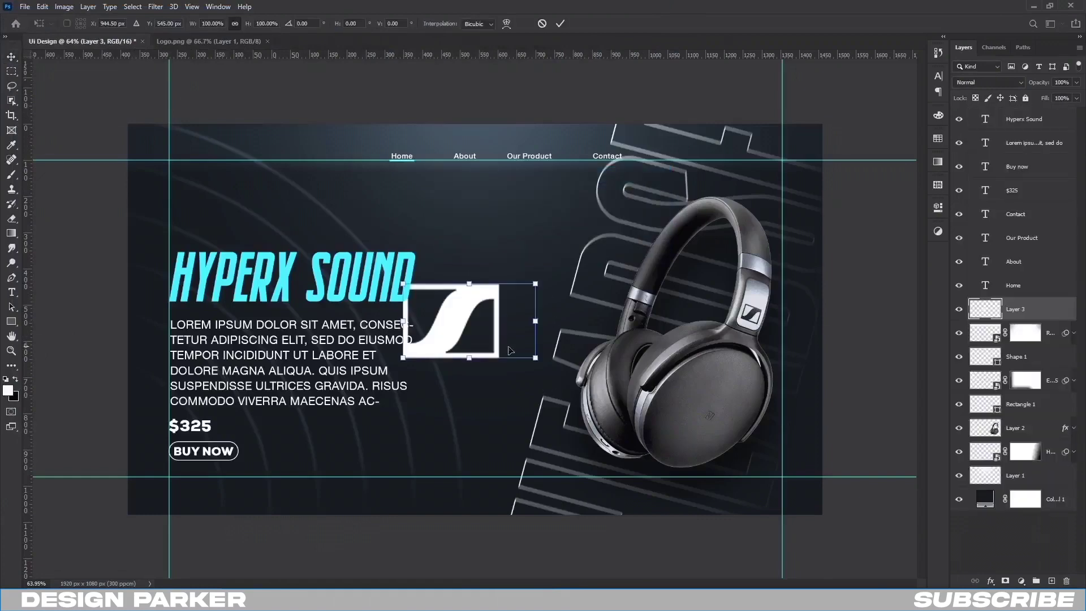
pyautogui.moveTo(536, 322)
pyautogui.mouseDown()
pyautogui.moveTo(452, 305)
pyautogui.moveTo(219, 165)
pyautogui.mouseUp()
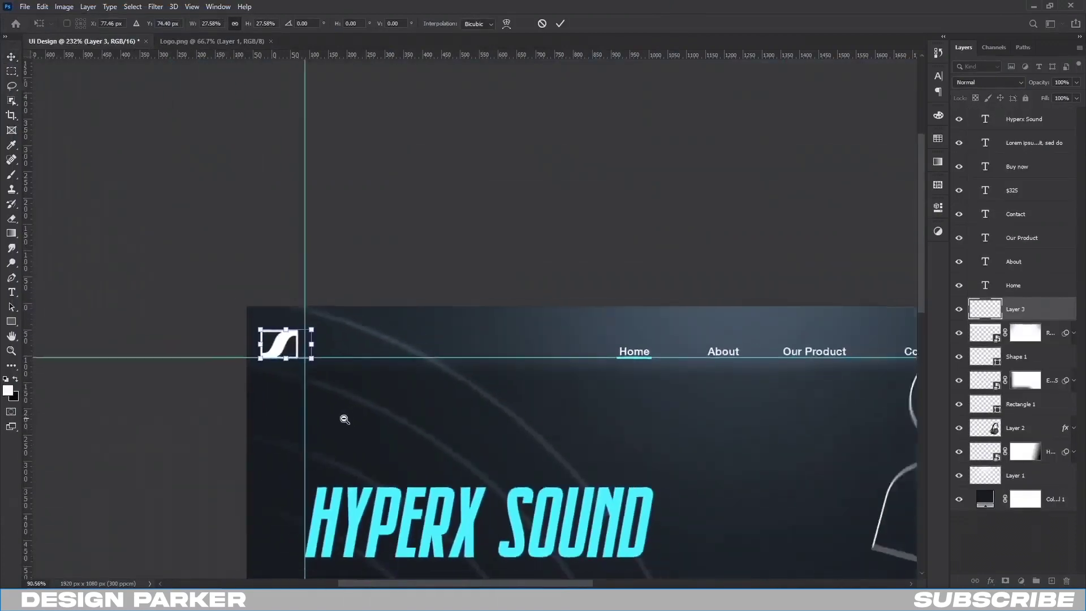
pyautogui.moveTo(343, 416)
pyautogui.mouseDown()
pyautogui.moveTo(85, 110)
pyautogui.moveTo(101, 117)
pyautogui.mouseUp()
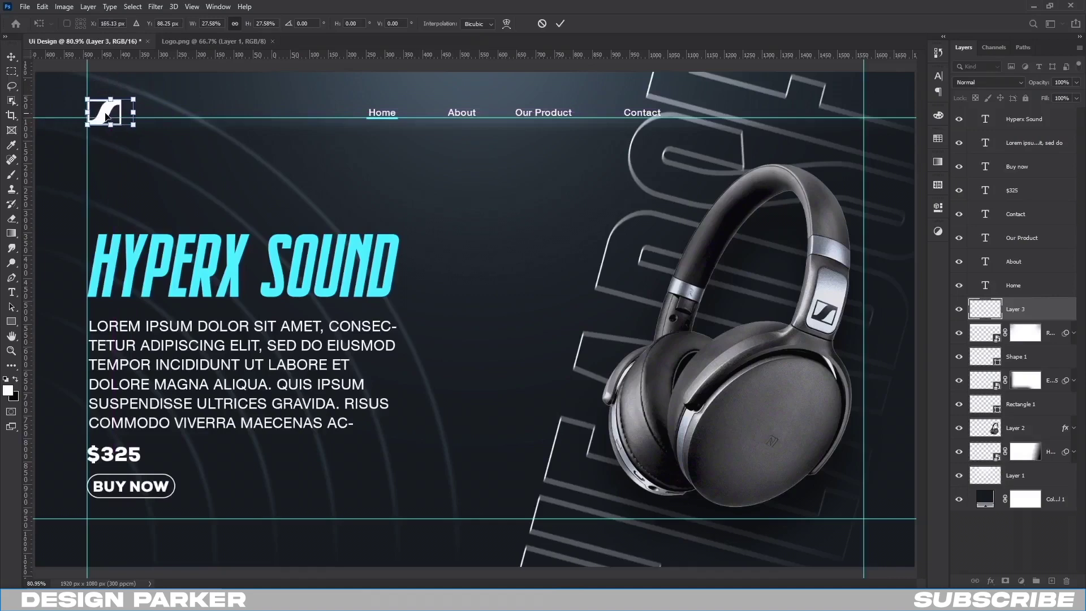
pyautogui.press('Return')
pyautogui.hotkey('ctrl', '-')
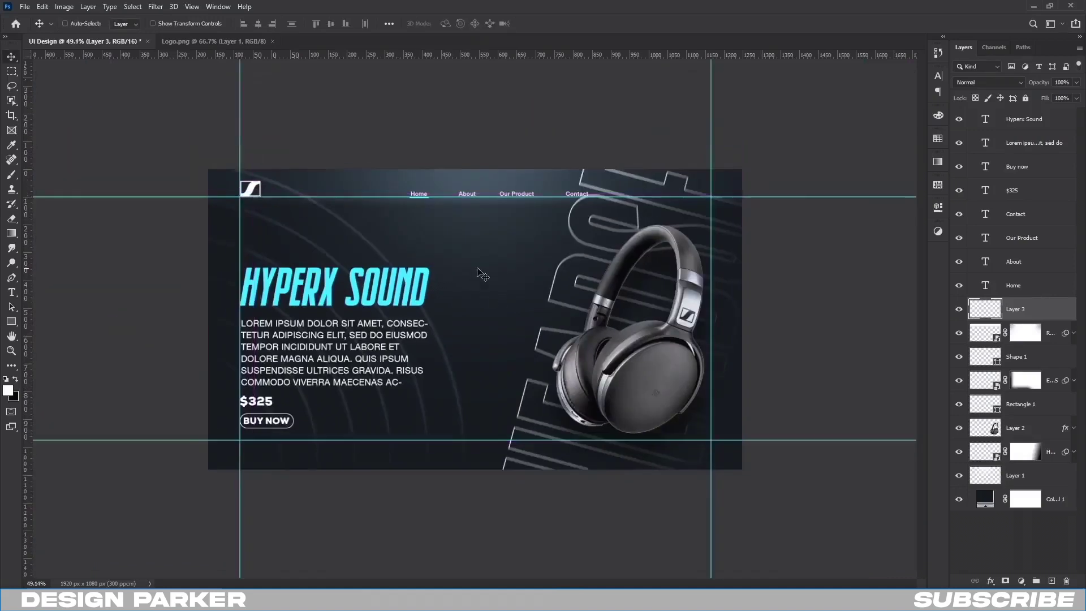
# - Bring Search.png into the banner, scaled to about 8%, right of Contact
pyautogui.click(25, 6)
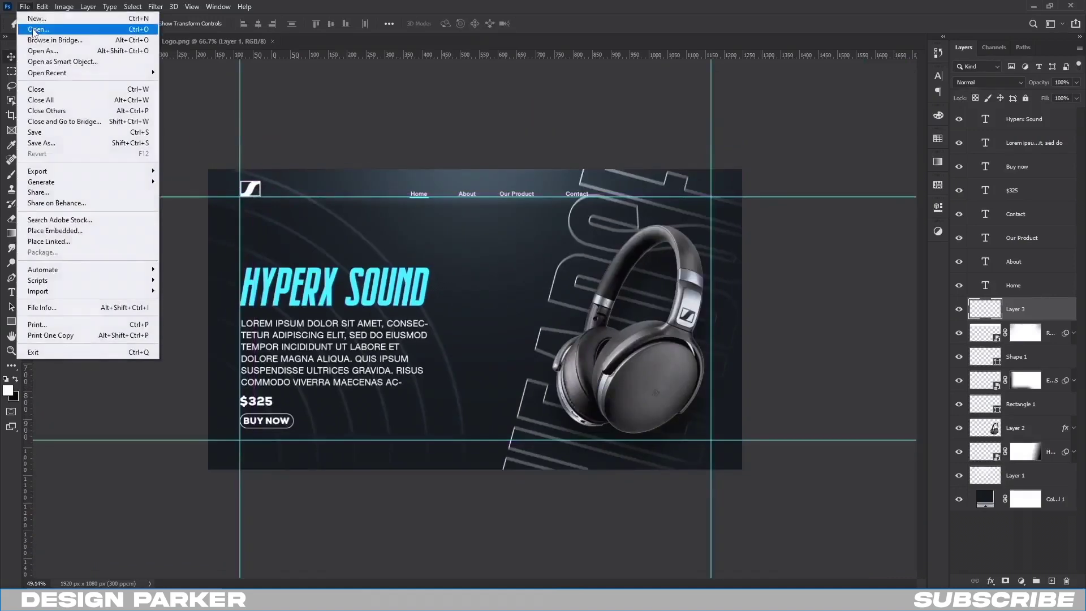
pyautogui.click(34, 32)
pyautogui.doubleClick(334, 110)
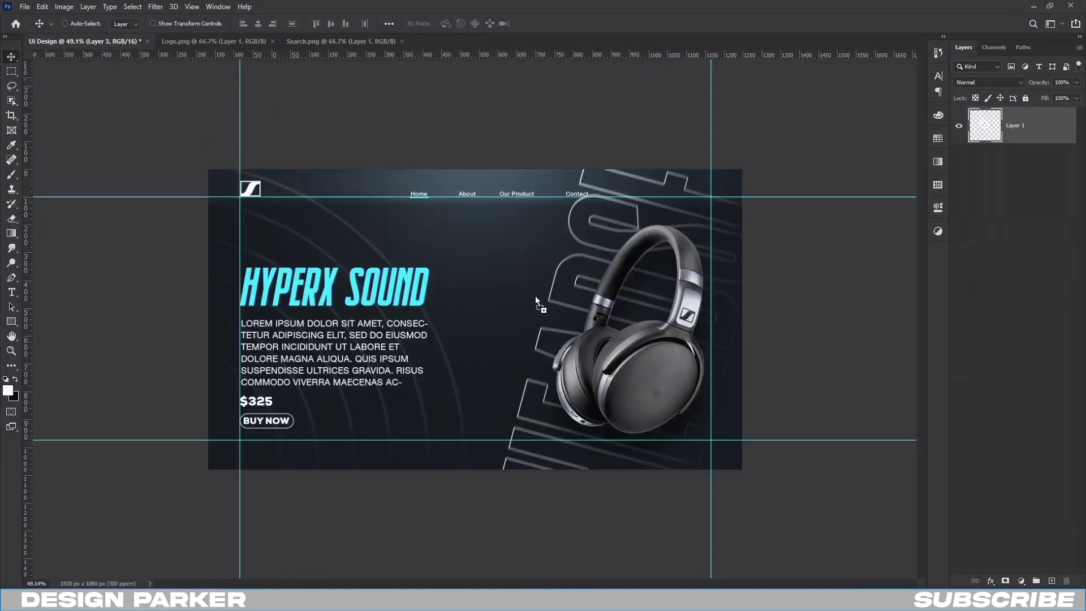
pyautogui.moveTo(95, 42); pyautogui.dragTo(535, 296)
pyautogui.click(579, 231)
pyautogui.scroll(3, 596, 282)
pyautogui.moveTo(597, 283); pyautogui.dragTo(460, 262)
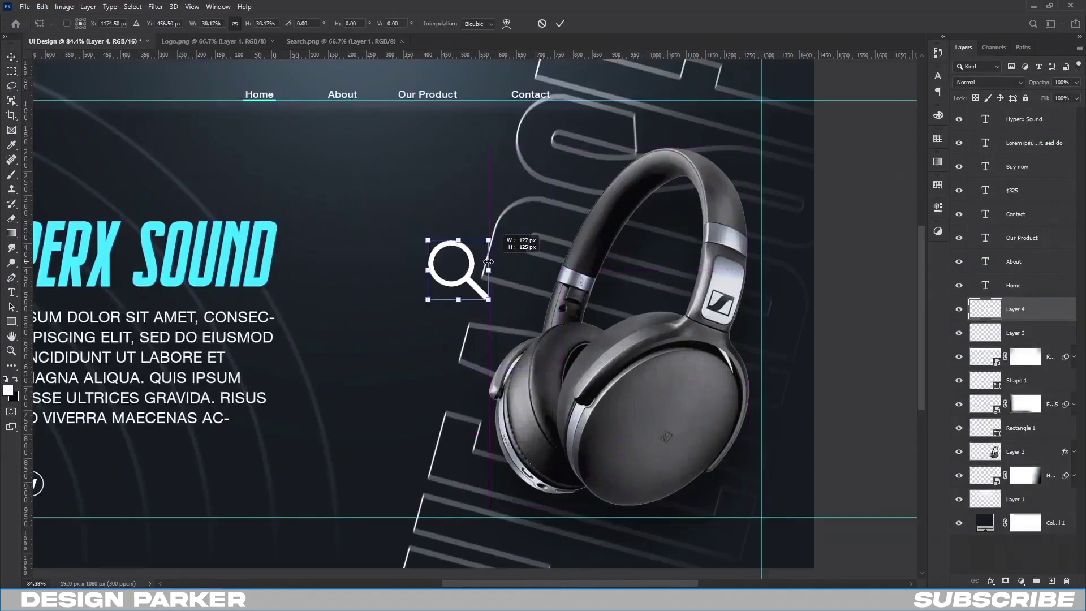
pyautogui.scroll(5, 460, 262)
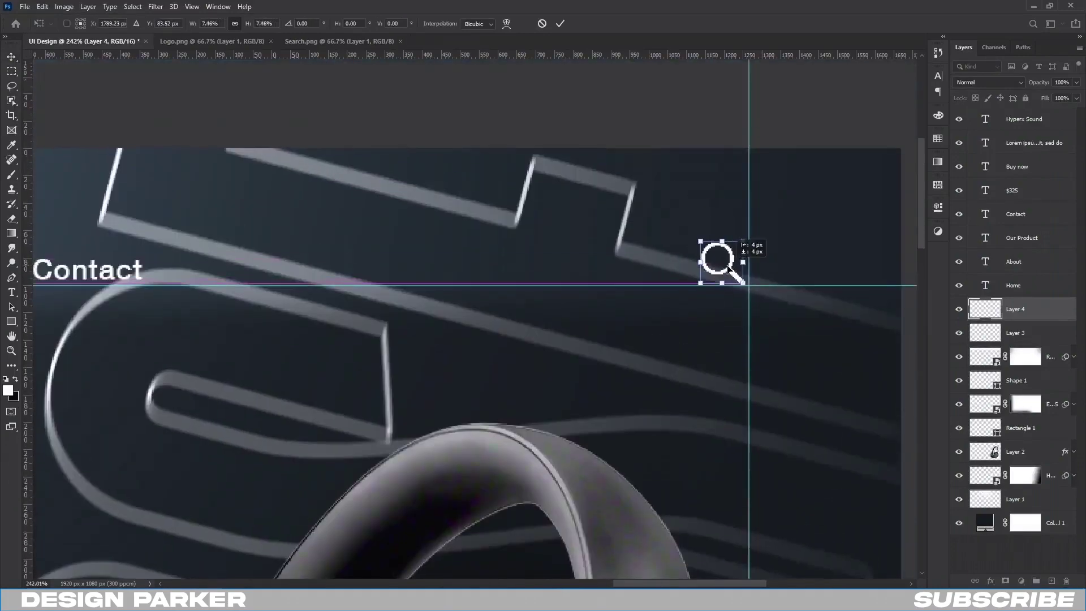
pyautogui.press('Return')
# - Close the Search.png and Logo.png documents and add an empty layer above Layer 4
pyautogui.scroll(-3, 564, 356)
pyautogui.scroll(-2, 472, 422)
pyautogui.moveTo(472, 422); pyautogui.dragTo(670, 377)
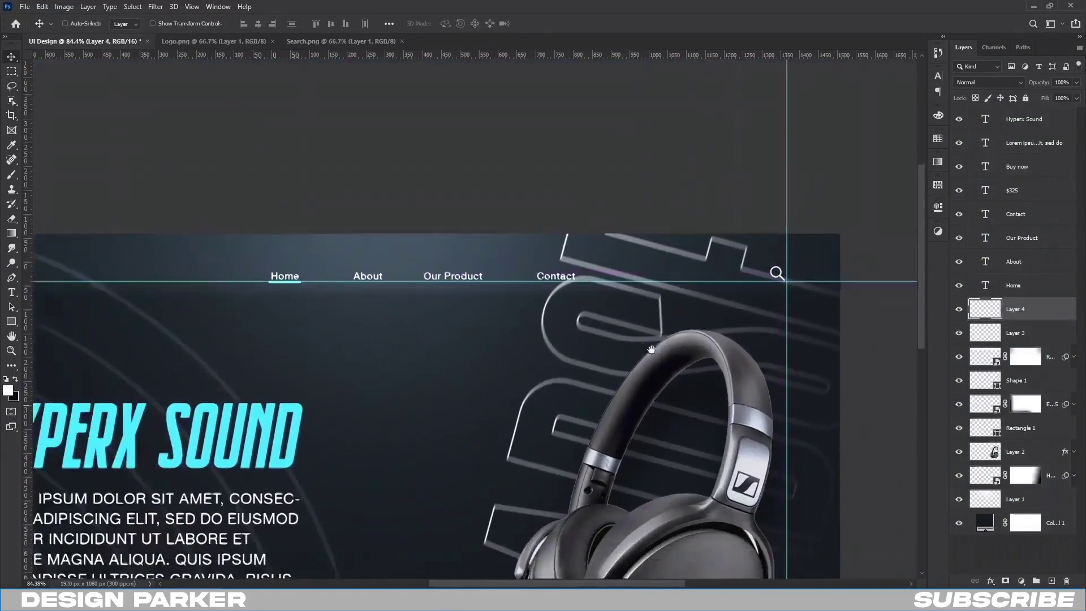
pyautogui.scroll(-2, 509, 311)
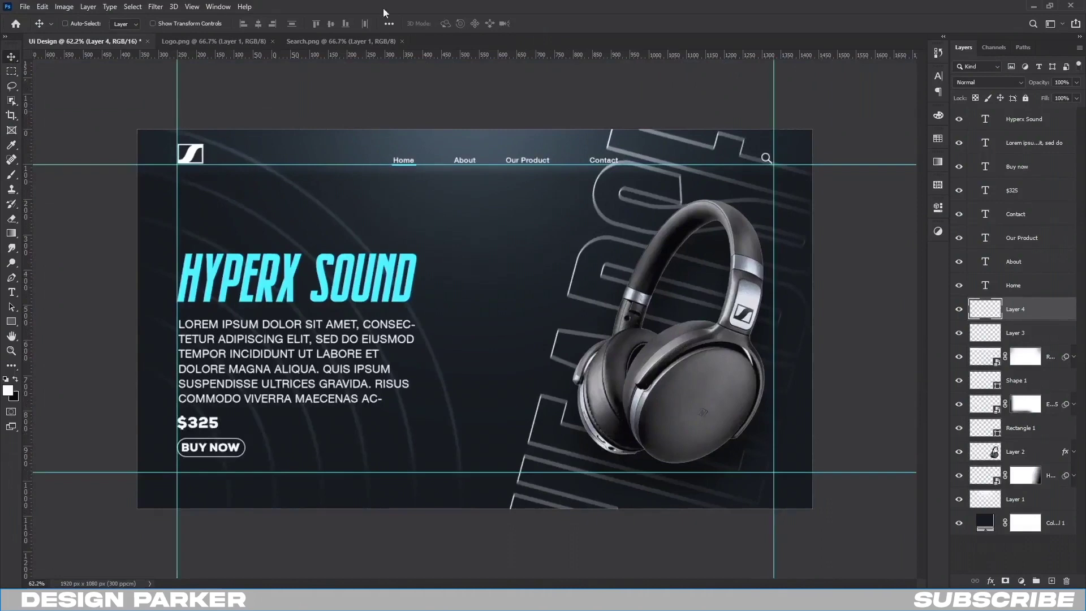
pyautogui.click(401, 41)
pyautogui.click(271, 42)
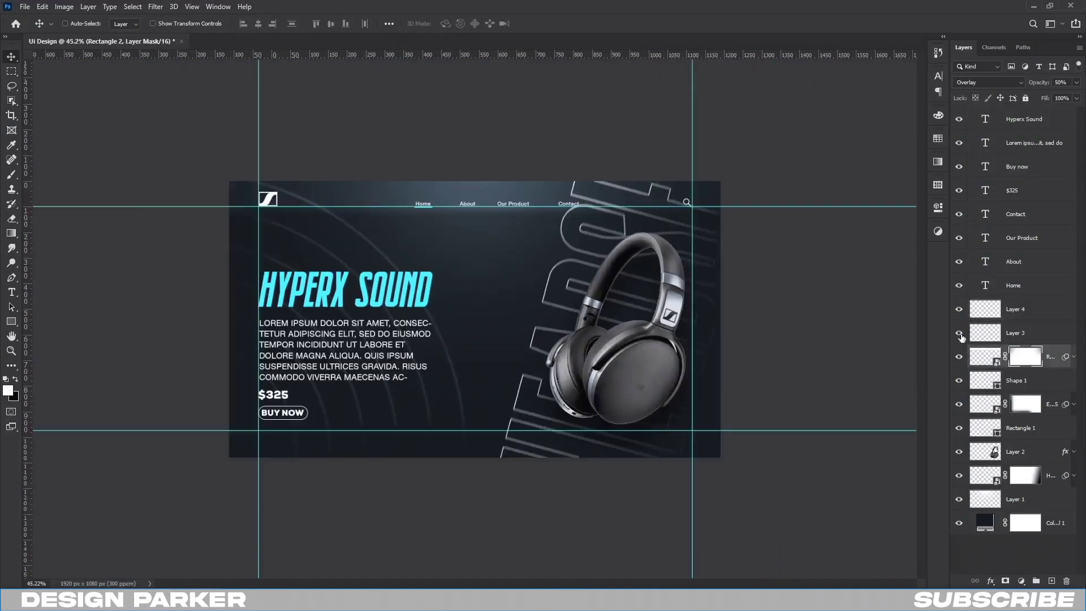
pyautogui.click(1010, 312)
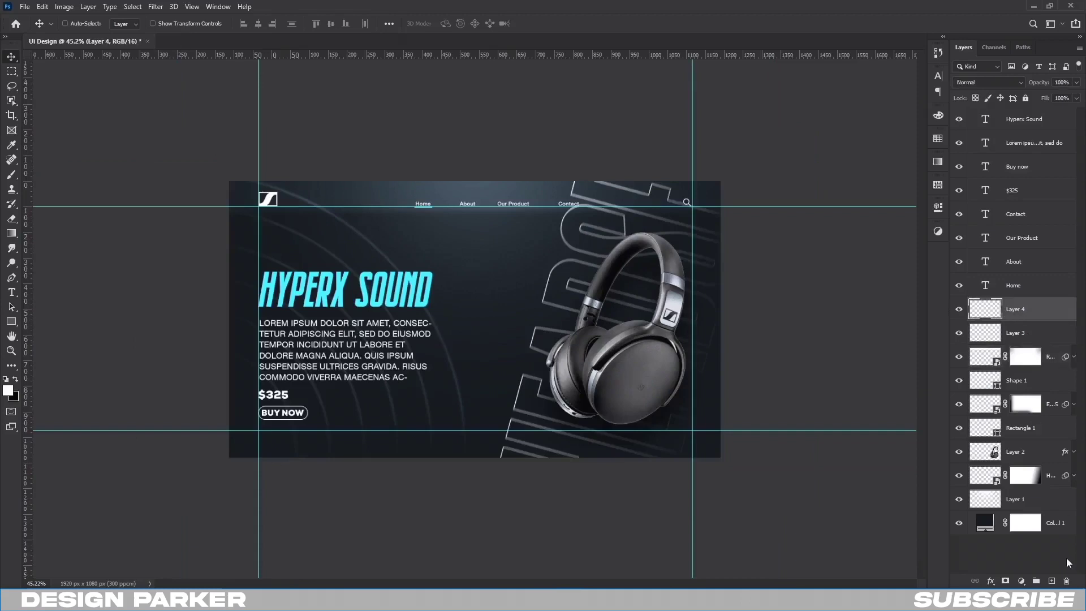
pyautogui.click(1052, 581)
pyautogui.click(13, 292)
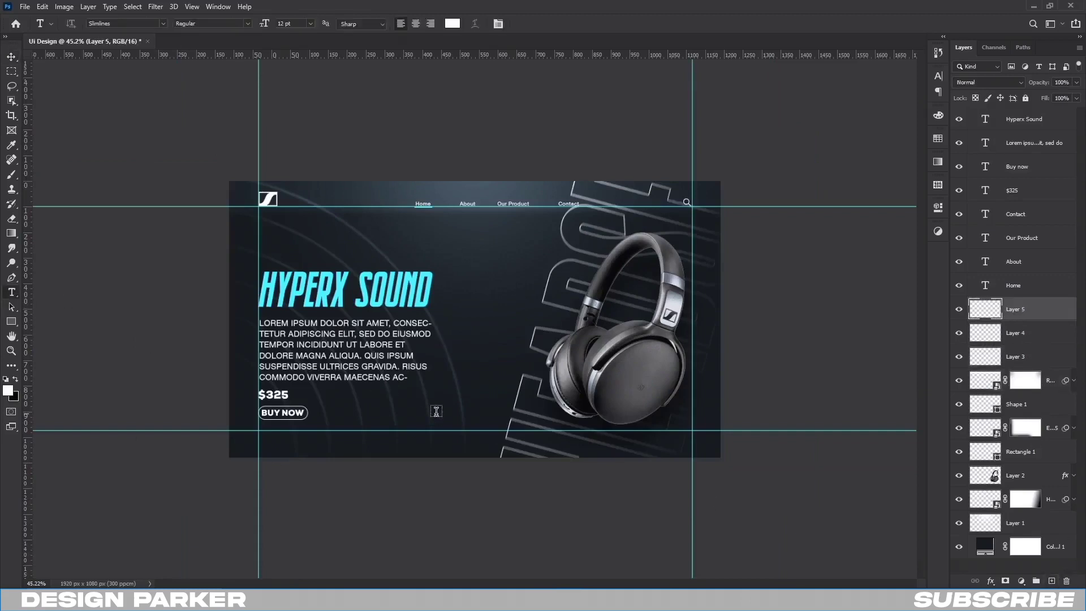
# - Type a white 3 pt Slimlines 'NEXT' label near the banner's bottom
pyautogui.click(436, 411)
pyautogui.write('NE')
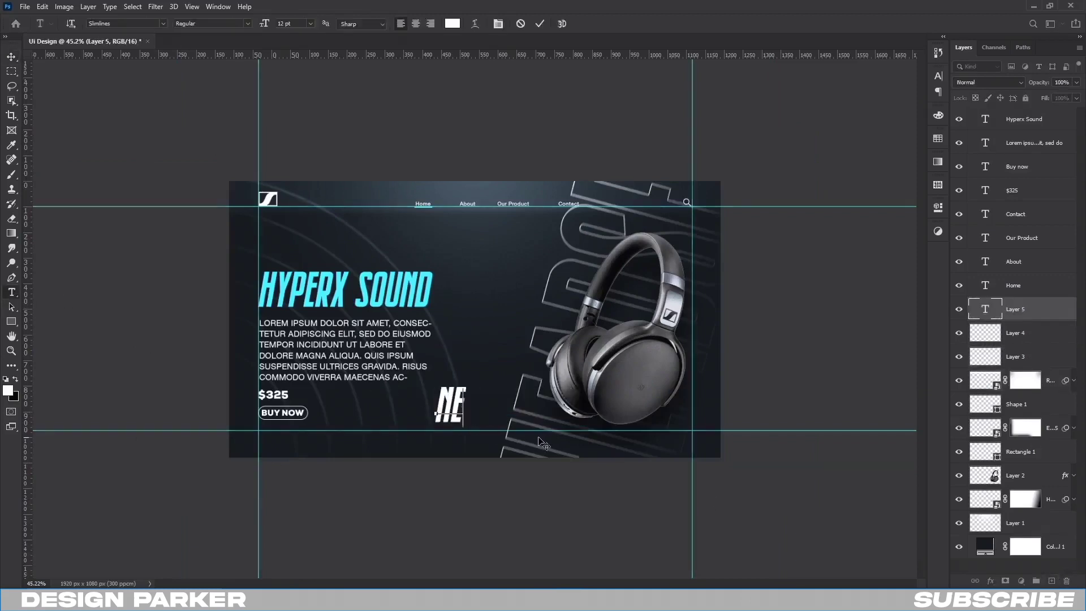
pyautogui.write('XT')
pyautogui.click(14, 61)
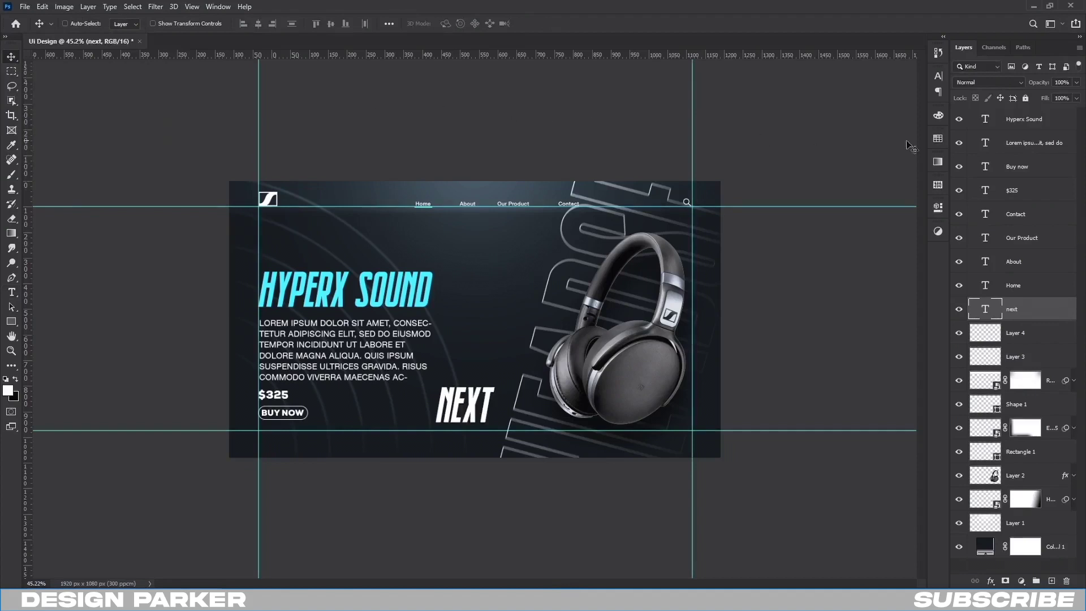
pyautogui.click(938, 76)
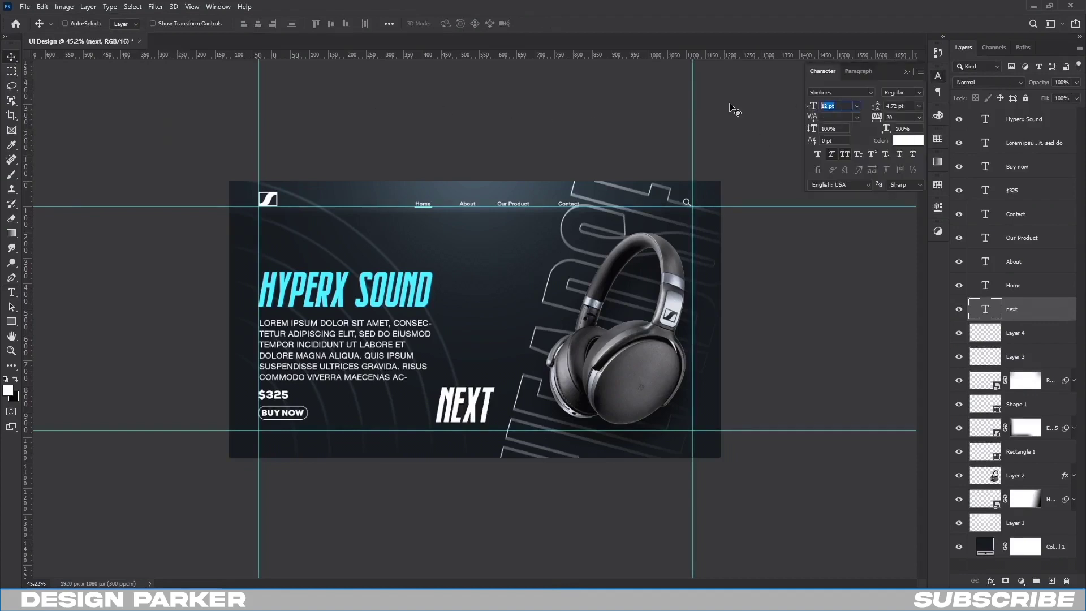
pyautogui.write('3')
pyautogui.press('Return')
# - Place NEXT at the banner's bottom-right corner, snapped against the guides
pyautogui.moveTo(444, 417)
pyautogui.mouseDown()
pyautogui.moveTo(684, 442)
pyautogui.moveTo(793, 439)
pyautogui.mouseUp()
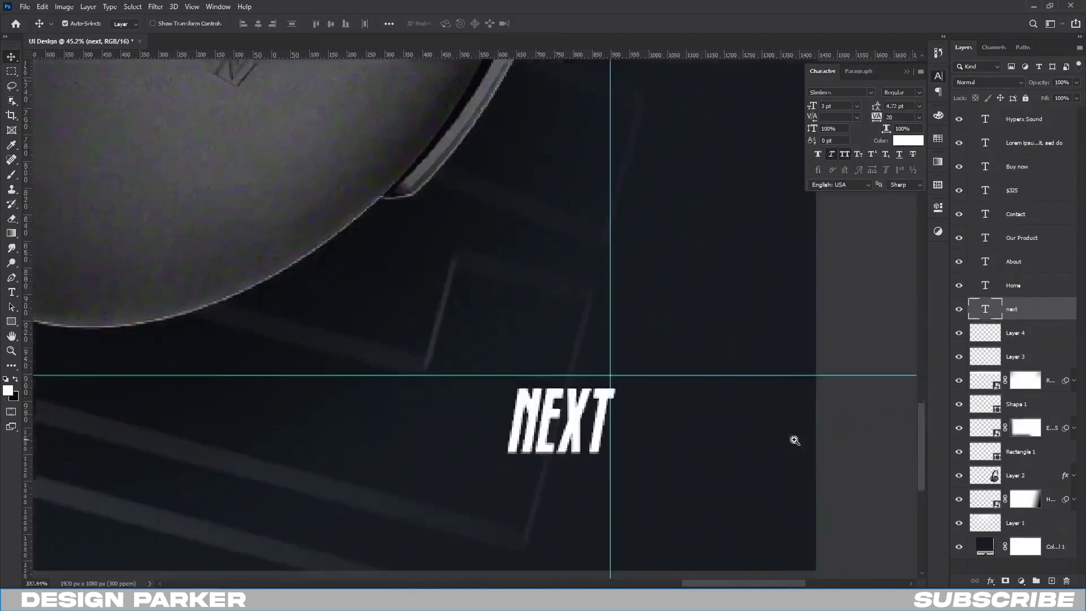
pyautogui.moveTo(613, 444); pyautogui.dragTo(567, 425)
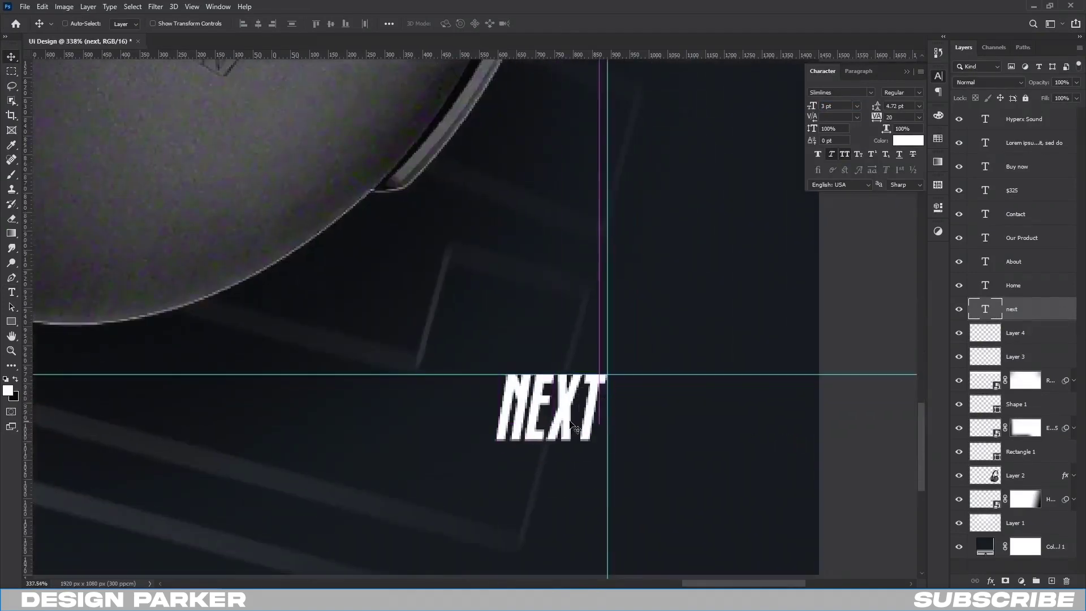
pyautogui.click(25, 6)
pyautogui.click(32, 29)
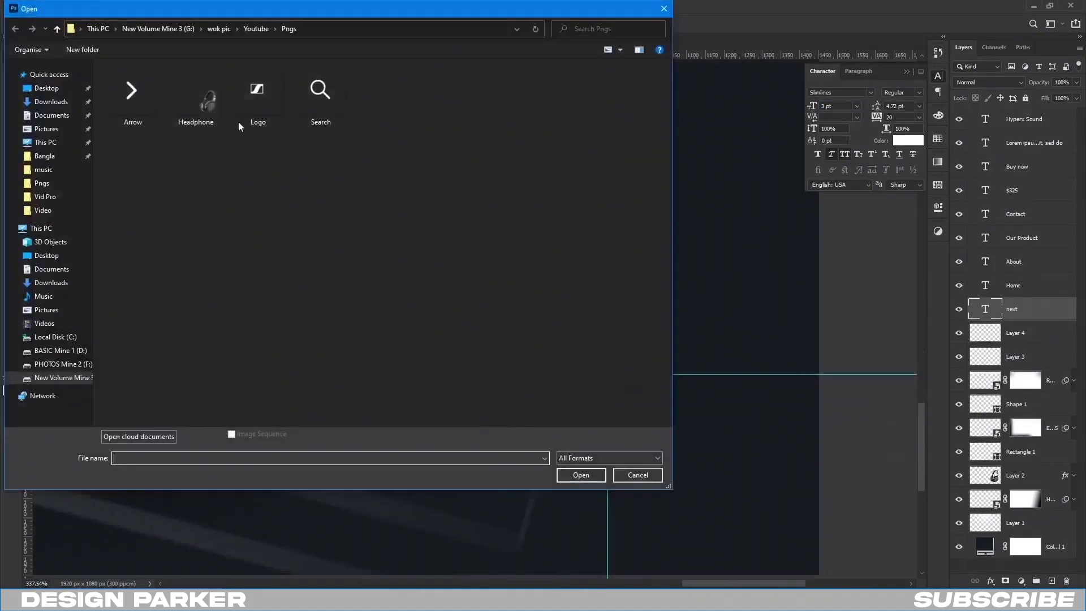
# - Import Arrow.png into the Ui Design banner and shrink it to about 22% size
pyautogui.doubleClick(127, 91)
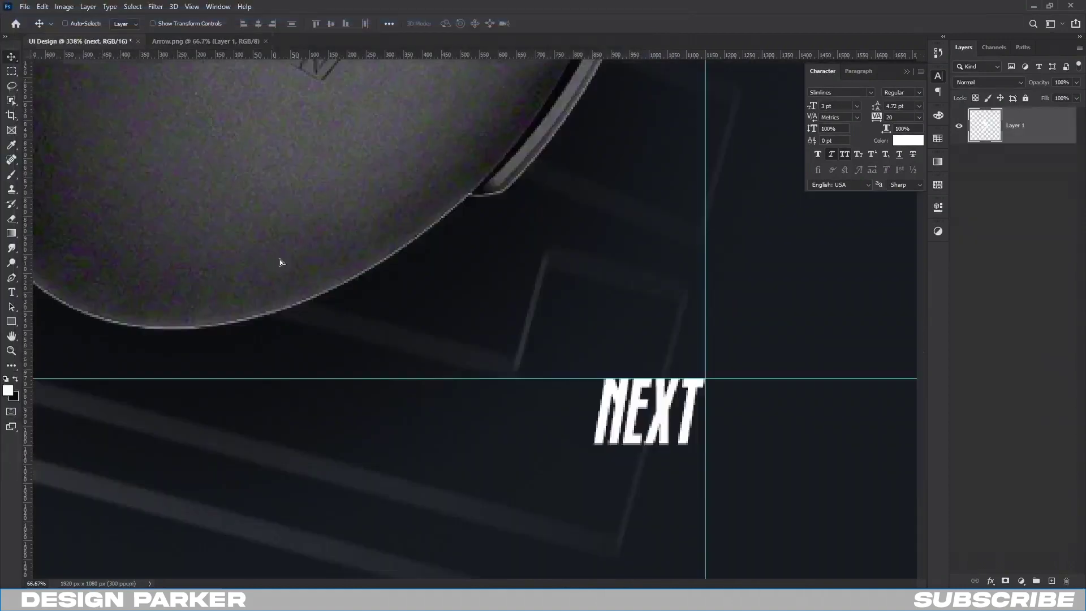
pyautogui.moveTo(111, 41); pyautogui.dragTo(482, 373)
pyautogui.click(530, 230)
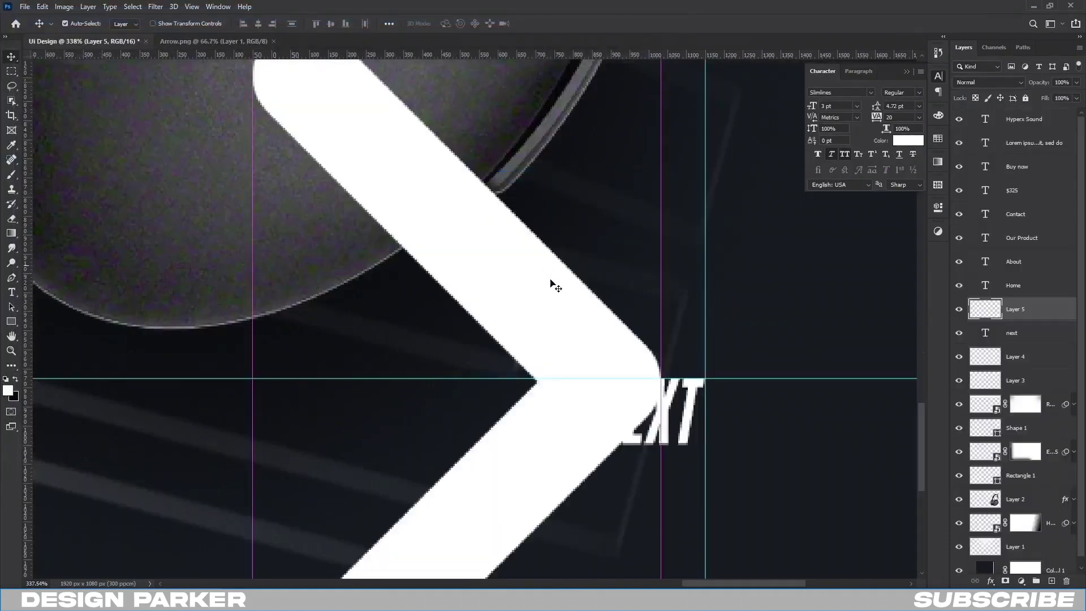
pyautogui.hotkey('ctrl', 't')
pyautogui.moveTo(660, 380)
pyautogui.mouseDown()
pyautogui.moveTo(500, 417)
pyautogui.moveTo(779, 409)
pyautogui.moveTo(776, 397)
pyautogui.moveTo(807, 418)
pyautogui.moveTo(782, 420)
pyautogui.mouseUp()
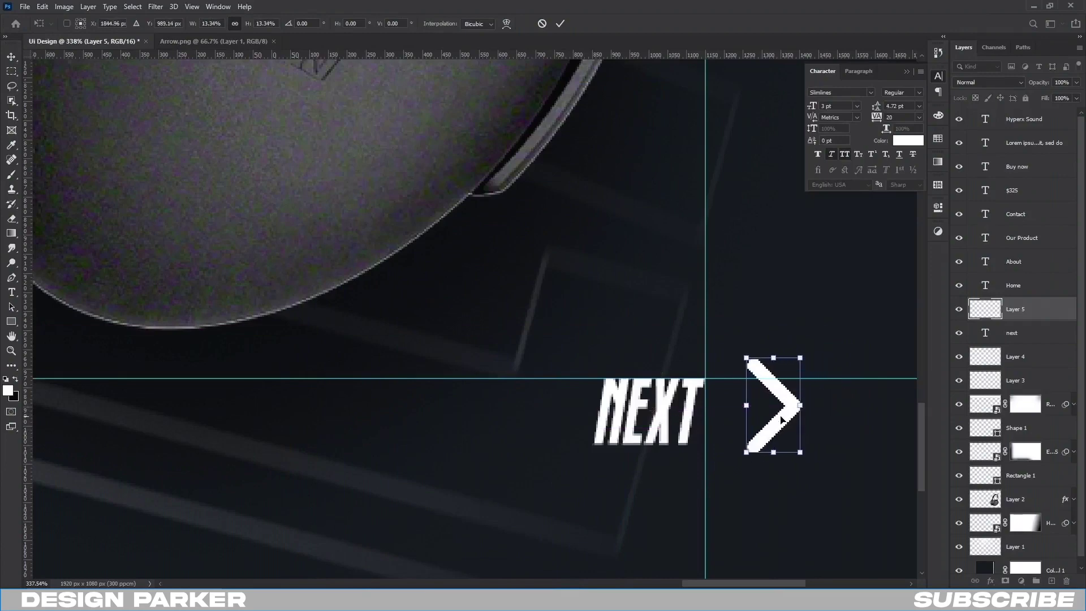
pyautogui.press('Return')
# - Align the arrow with the NEXT text, move its layer below it, and add empty Layer 6
pyautogui.keyDown('ctrl'); pyautogui.click(1027, 333); pyautogui.keyUp('ctrl')
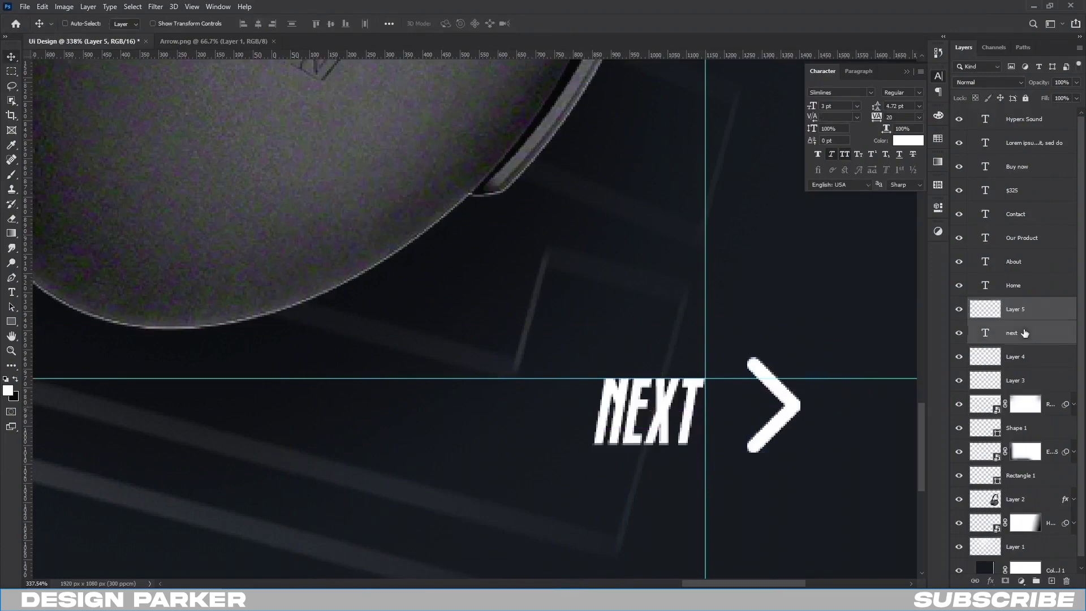
pyautogui.click(329, 28)
pyautogui.scroll(-5, 773, 455)
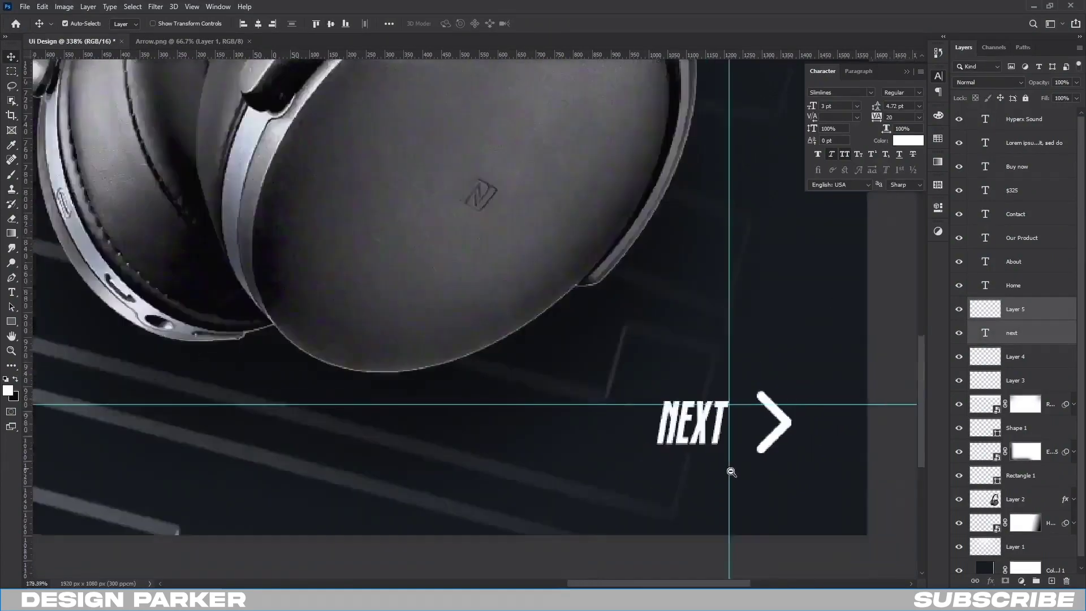
pyautogui.click(1018, 310)
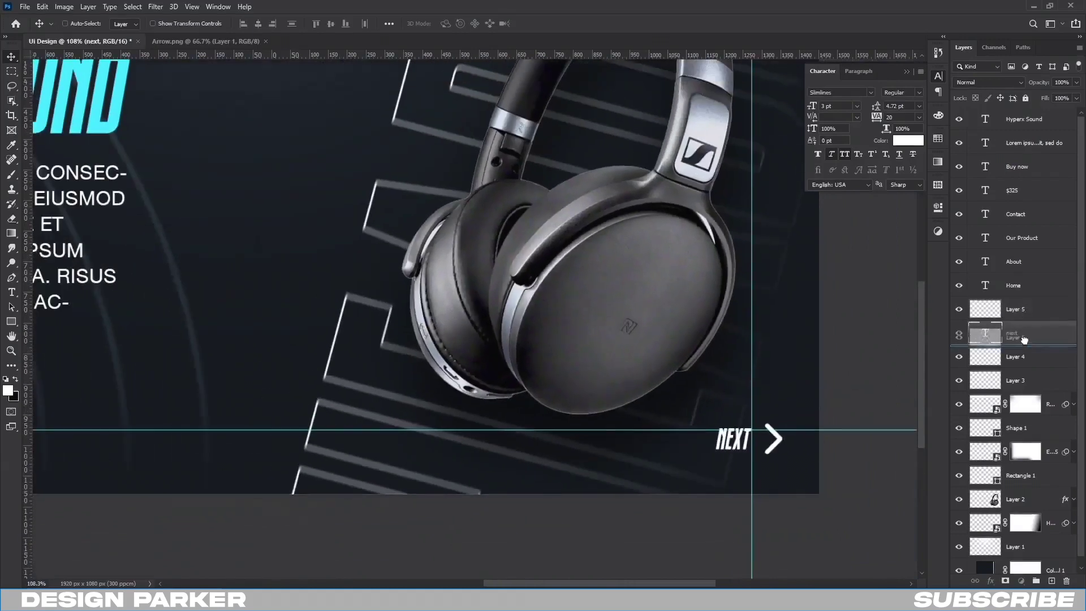
pyautogui.moveTo(1018, 309); pyautogui.dragTo(1025, 349)
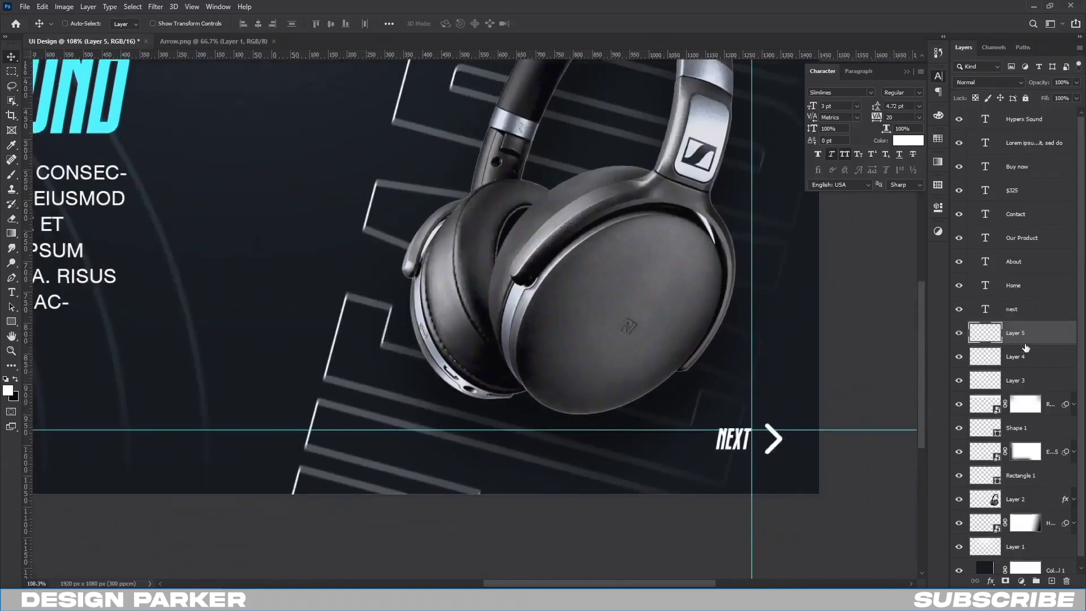
pyautogui.scroll(-2, 428, 343)
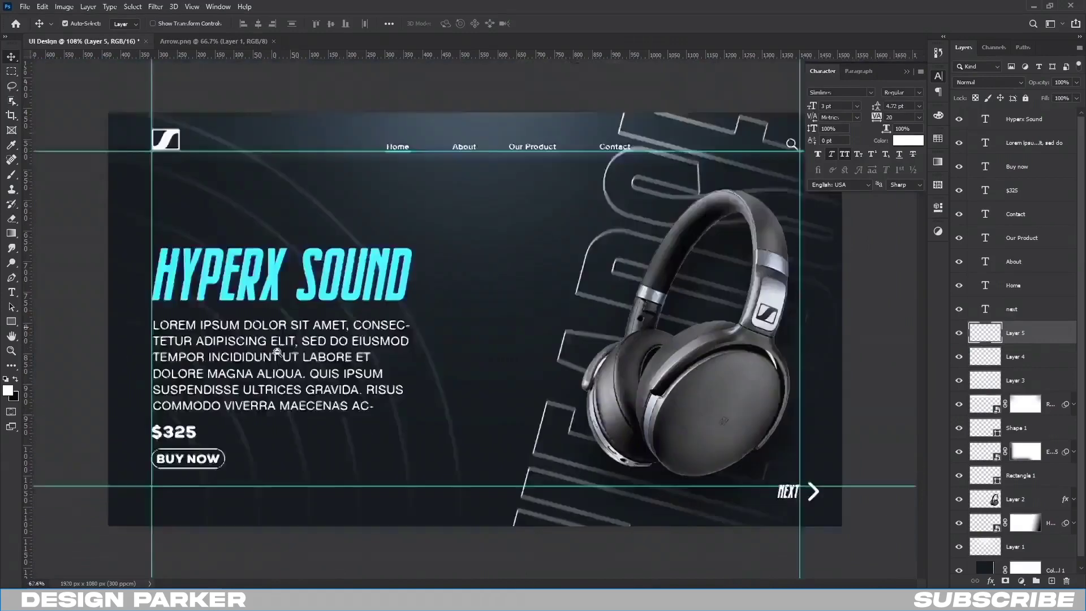
pyautogui.scroll(-1, 428, 343)
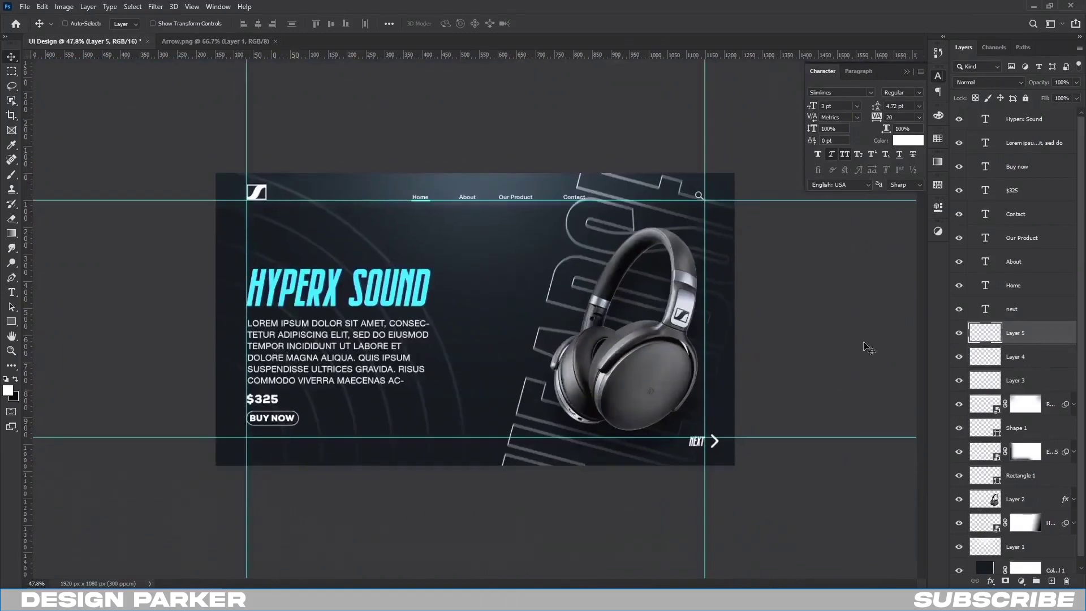
pyautogui.click(1048, 580)
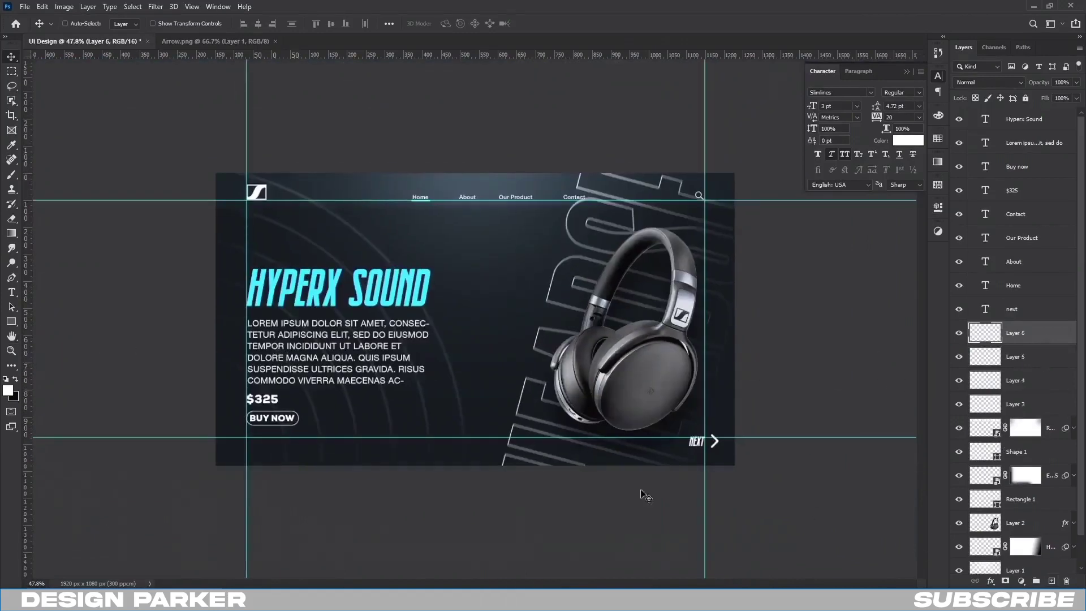
# - Draw a tiny circle with the Ellipse tool and duplicate it downward into a vertical column
pyautogui.rightClick(16, 322)
pyautogui.click(63, 336)
pyautogui.moveTo(471, 274)
pyautogui.mouseDown()
pyautogui.moveTo(487, 297)
pyautogui.moveTo(475, 278)
pyautogui.moveTo(564, 279)
pyautogui.mouseUp()
pyautogui.click(777, 292)
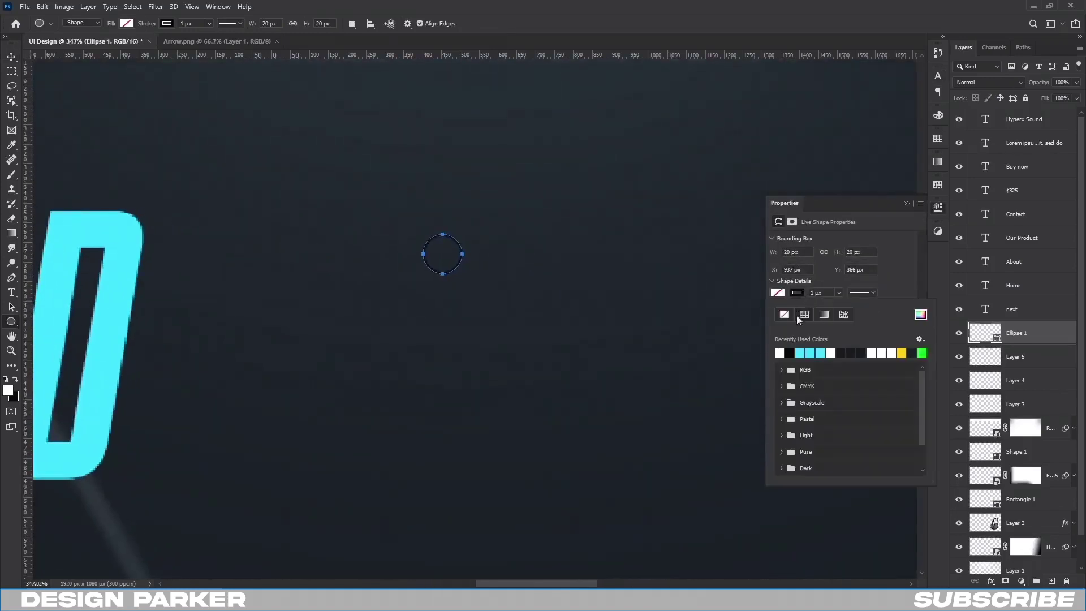
pyautogui.hotkey('ctrl', 't')
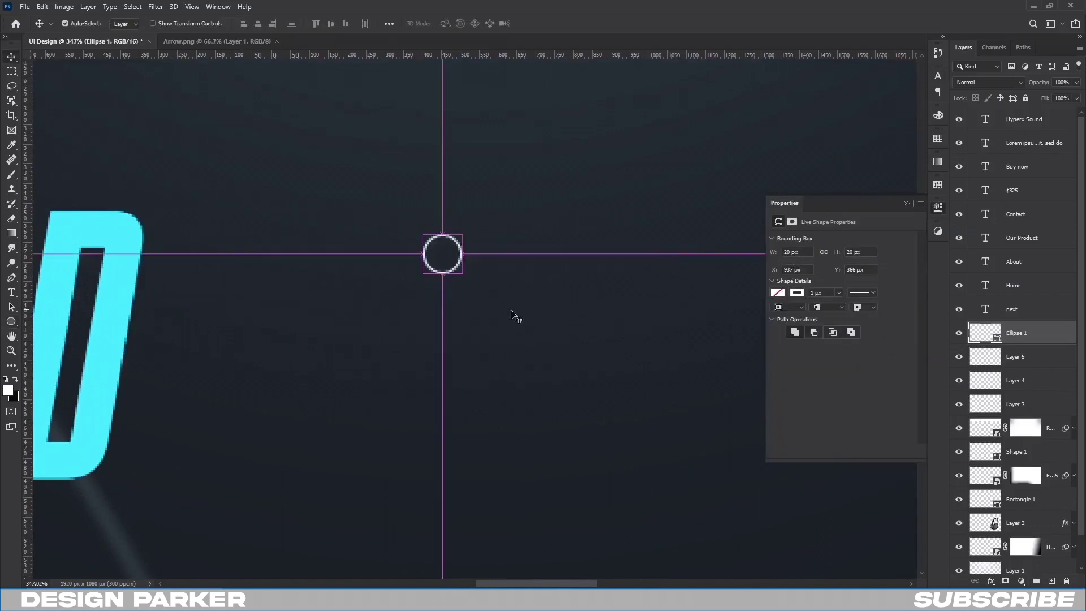
pyautogui.press('Return')
pyautogui.press('v')
pyautogui.hotkey('shift', 'alt', 'Down')
pyautogui.hotkey('shift', 'alt', 'Down')
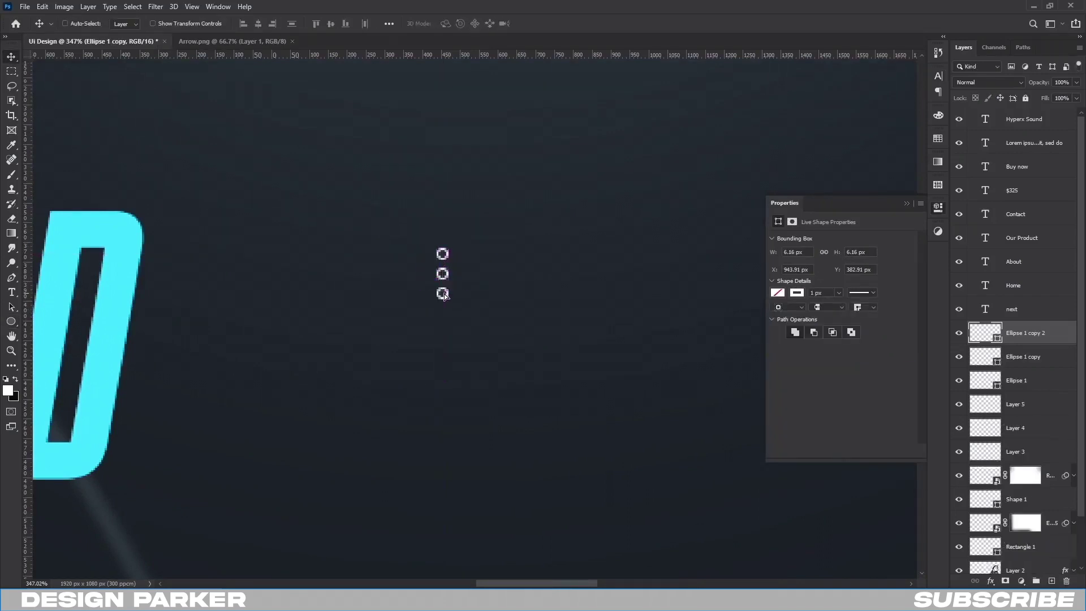
pyautogui.hotkey('shift', 'alt', 'Down')
# - Fill the top three circles solid white, leaving the fourth outlined
pyautogui.click(984, 356)
pyautogui.click(778, 292)
pyautogui.click(779, 353)
pyautogui.keyDown('shift'); pyautogui.click(984, 404); pyautogui.keyUp('shift')
pyautogui.click(778, 292)
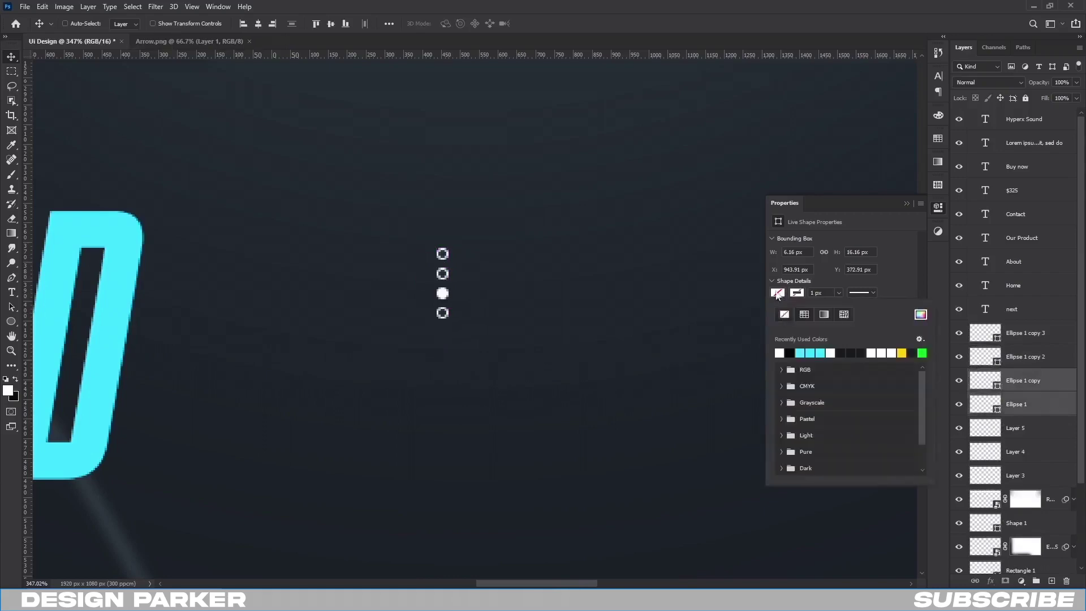
pyautogui.click(780, 353)
pyautogui.keyDown('shift'); pyautogui.click(983, 333); pyautogui.keyUp('shift')
# - Move the four dots beside the headphones and enlarge them to about 210%
pyautogui.scroll(-5, 552, 374)
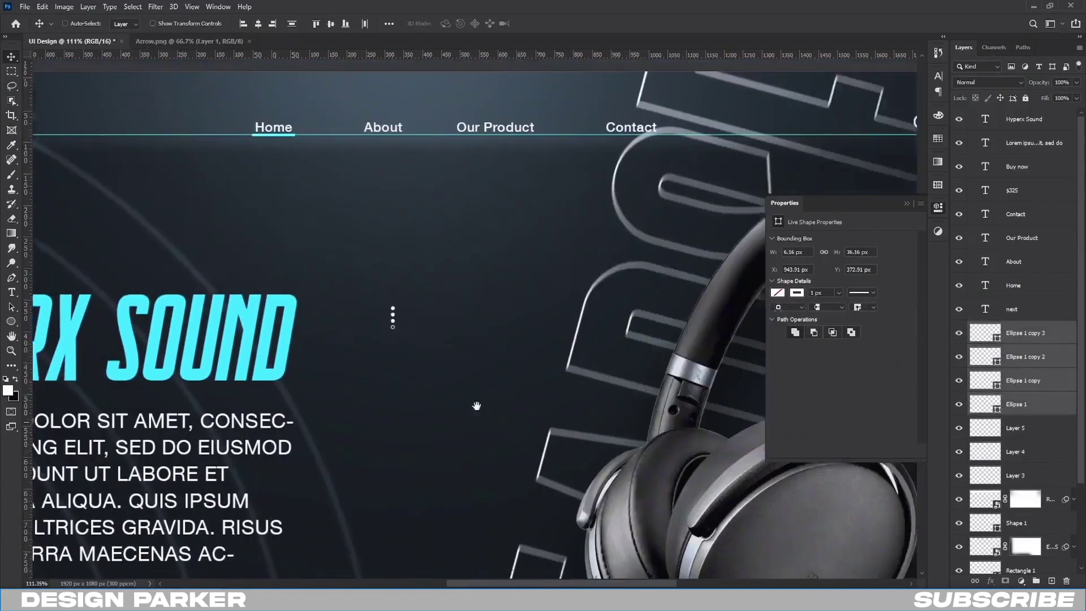
pyautogui.moveTo(476, 405); pyautogui.dragTo(378, 397)
pyautogui.click(907, 203)
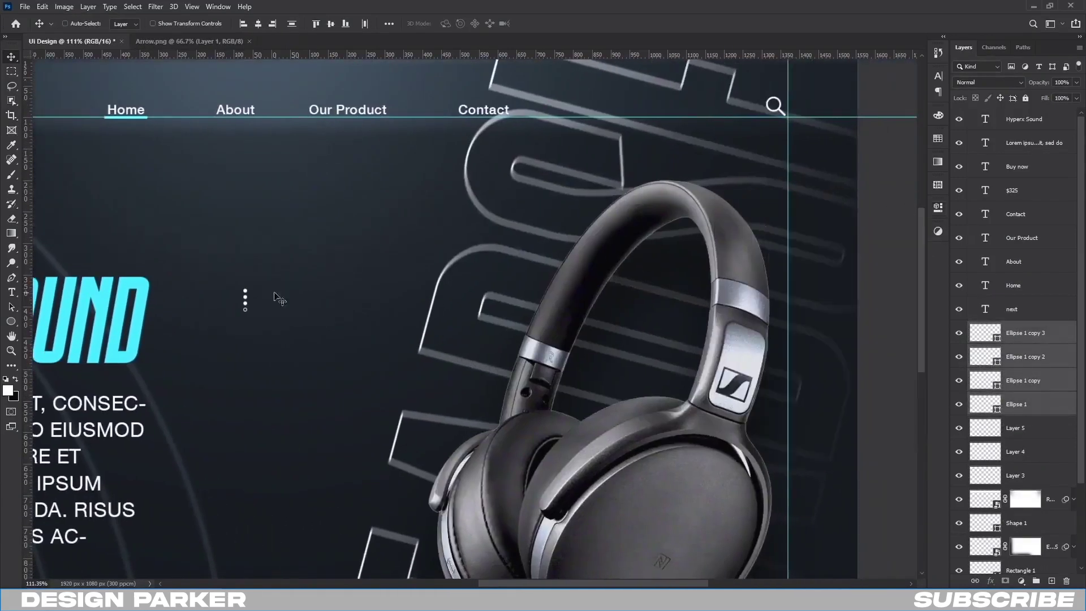
pyautogui.moveTo(245, 310); pyautogui.dragTo(814, 390)
pyautogui.scroll(-3, 814, 390)
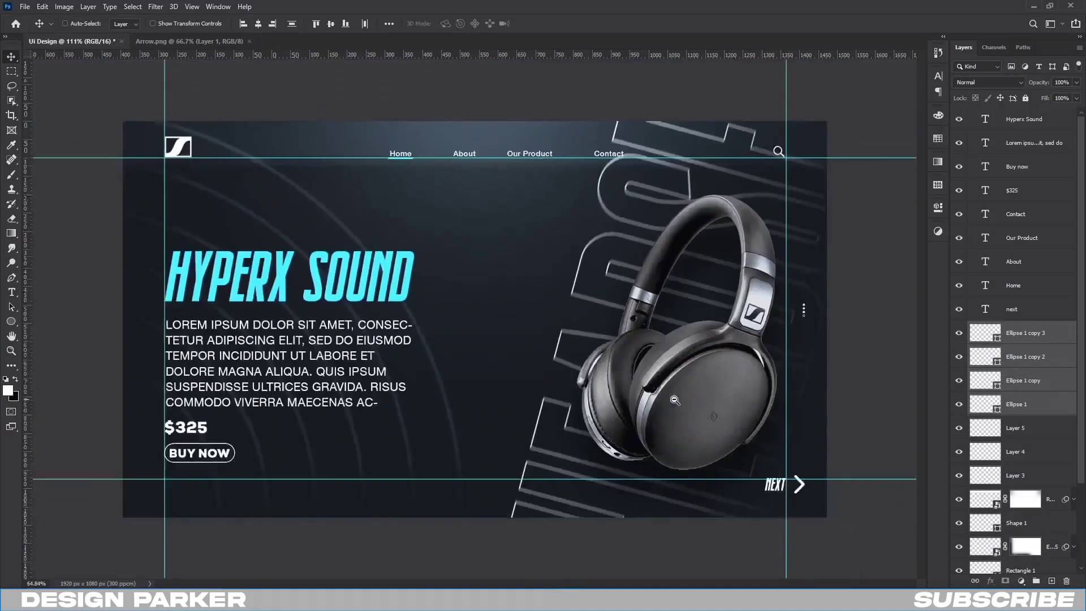
pyautogui.hotkey('ctrl', 't')
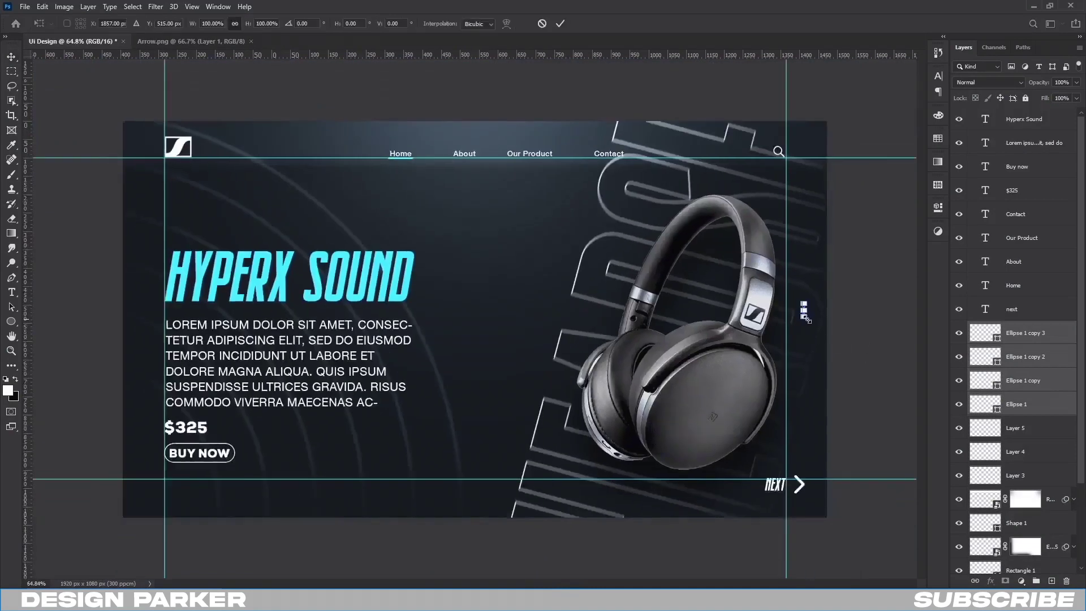
pyautogui.moveTo(806, 318); pyautogui.dragTo(808, 331)
pyautogui.press('Return')
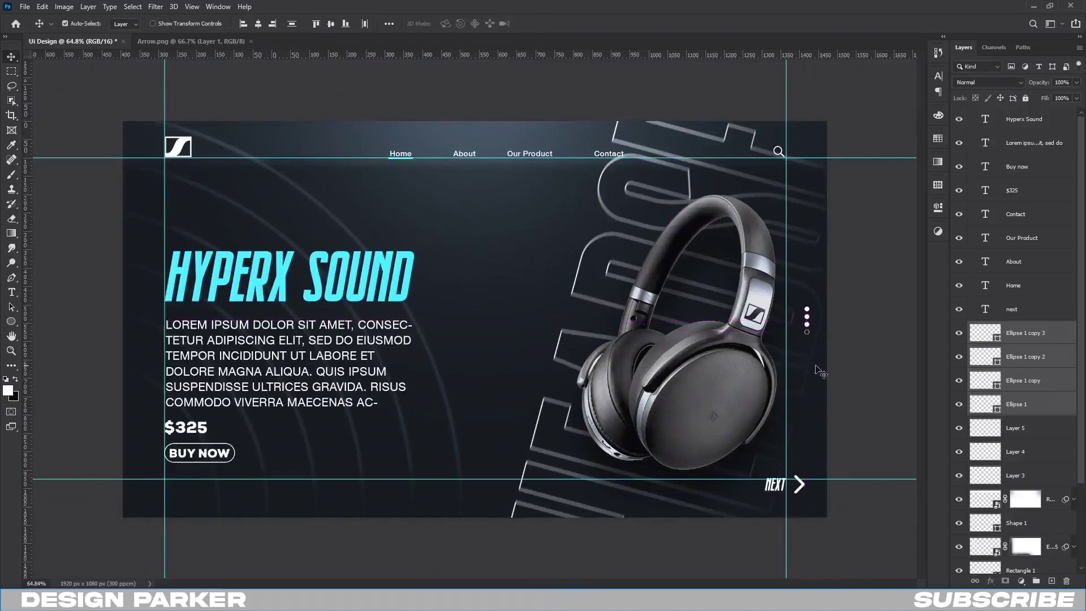
pyautogui.moveTo(704, 367); pyautogui.dragTo(634, 378)
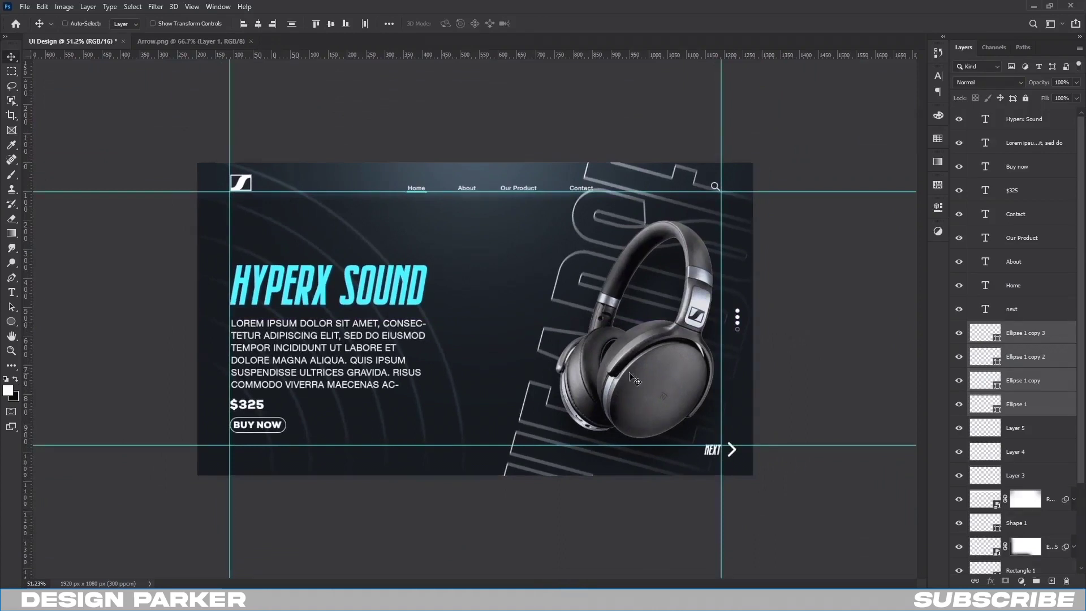
# - Group the circle, image and shape layers down to Layer 1 into a group named Shapes
pyautogui.click(1043, 339)
pyautogui.scroll(-2, 1052, 396)
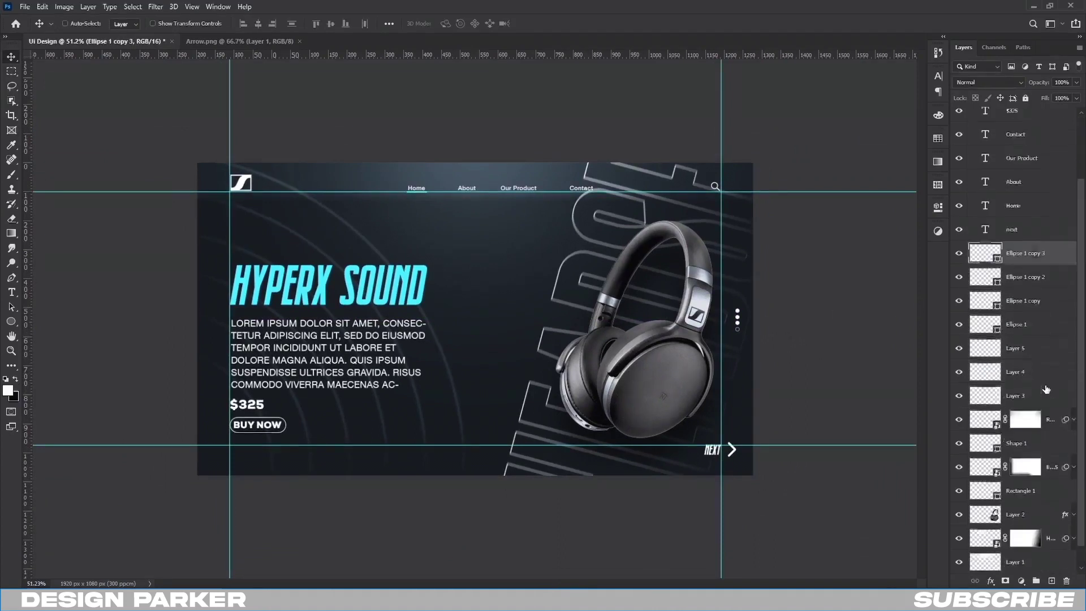
pyautogui.scroll(-1, 1055, 441)
pyautogui.scroll(-2, 1061, 486)
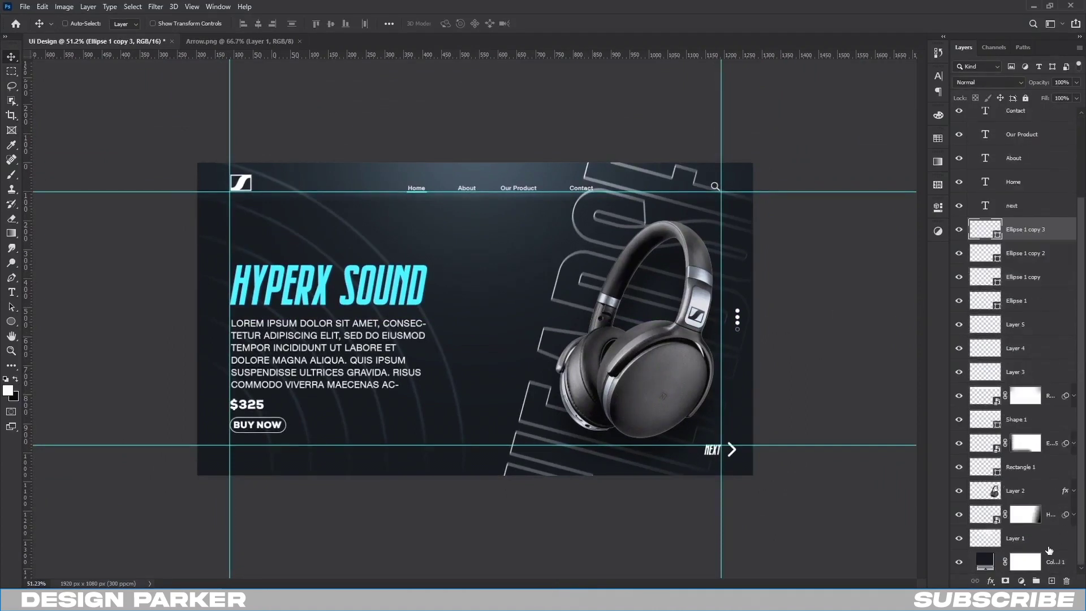
pyautogui.keyDown('shift'); pyautogui.click(1045, 539); pyautogui.keyUp('shift')
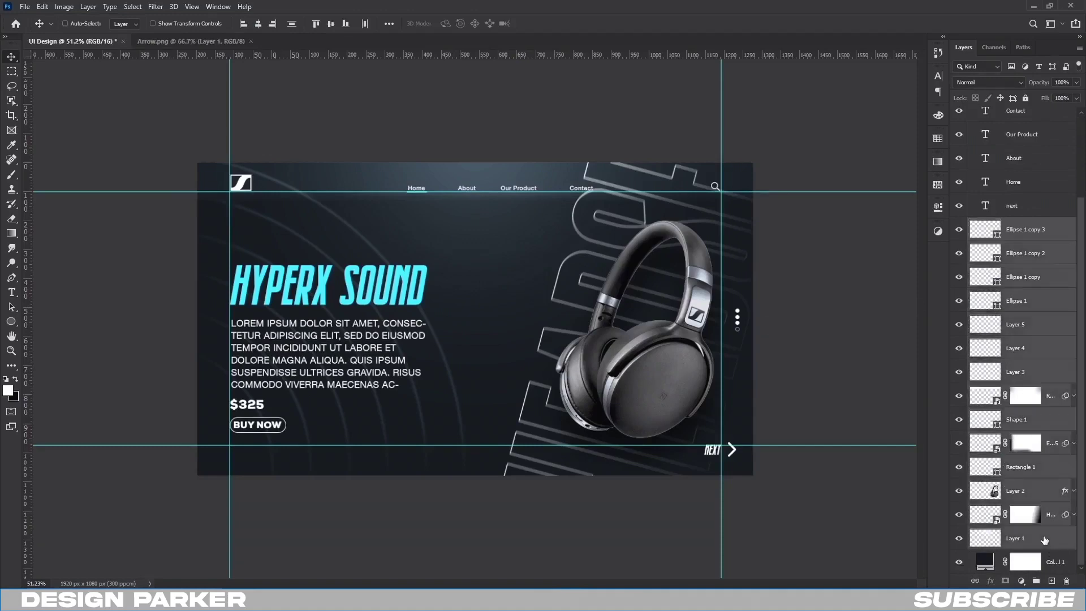
pyautogui.rightClick(1044, 539)
pyautogui.click(974, 138)
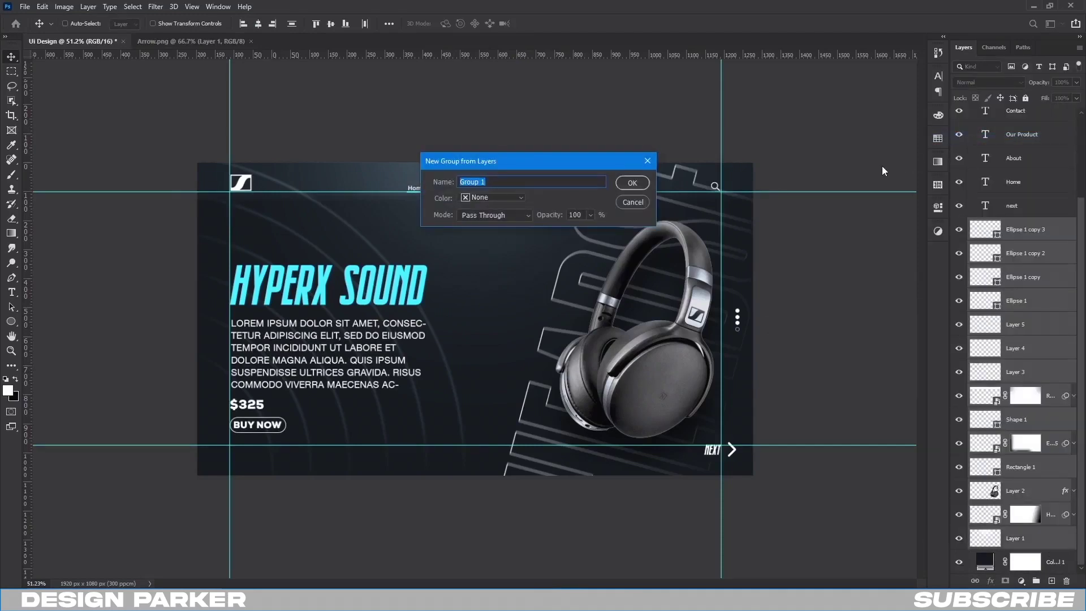
pyautogui.write('Shapes')
pyautogui.press('Return')
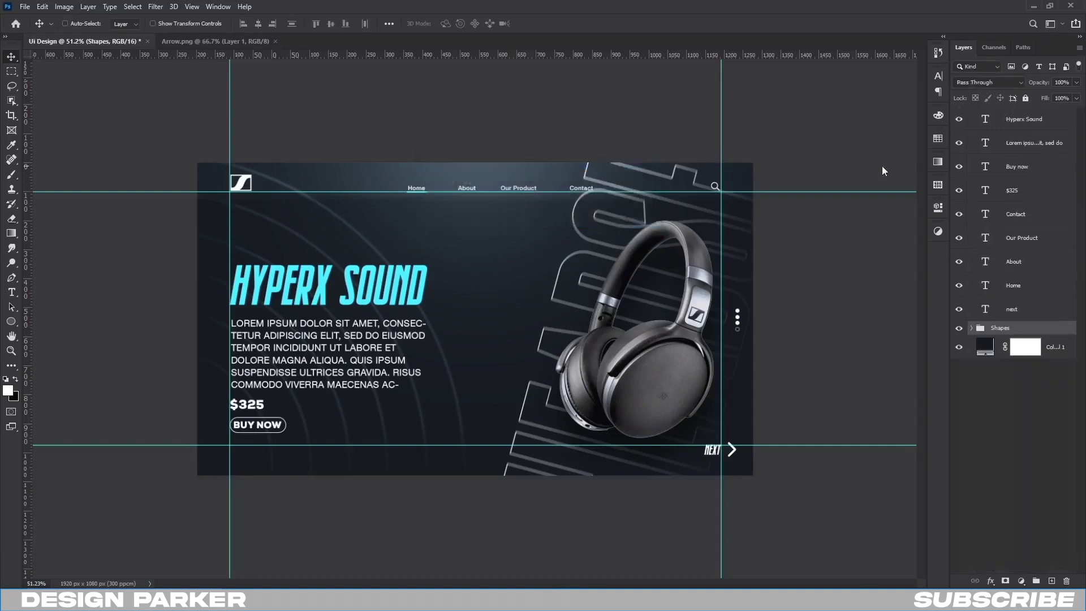
# - Group the Hyperx Sound and other text layers into a group named Text
pyautogui.click(1029, 308)
pyautogui.keyDown('shift'); pyautogui.click(1027, 120); pyautogui.keyUp('shift')
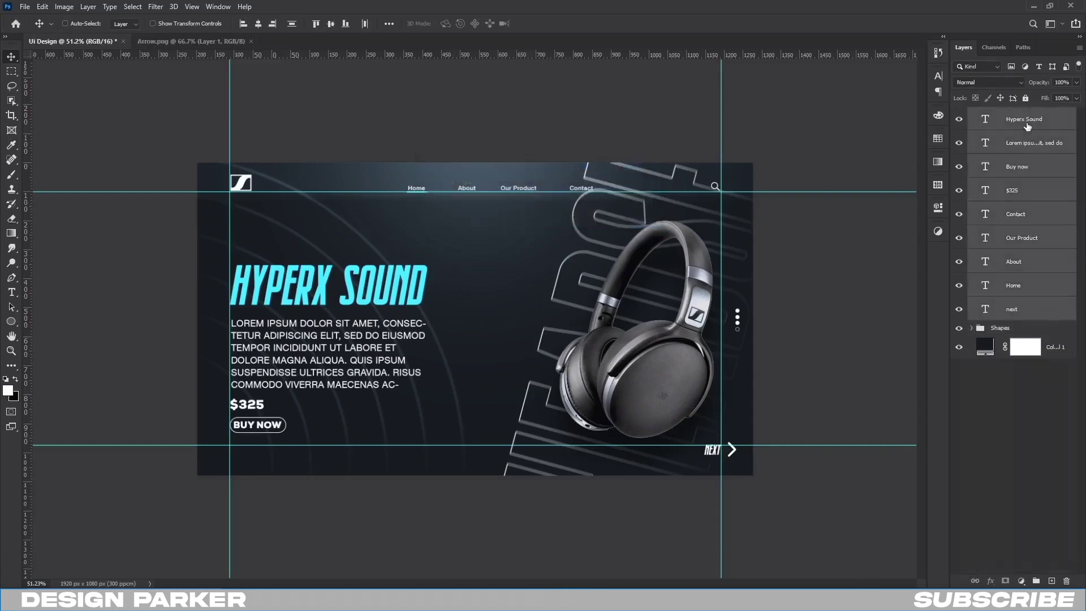
pyautogui.hotkey('ctrl', 'g')
pyautogui.doubleClick(1000, 116)
pyautogui.write('Text')
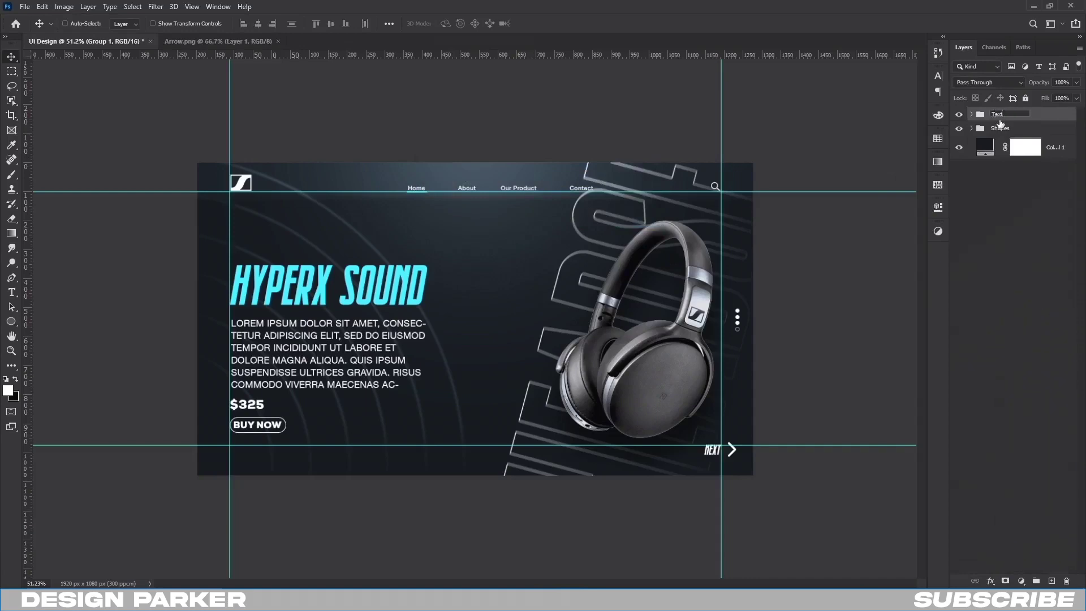
pyautogui.press('Return')
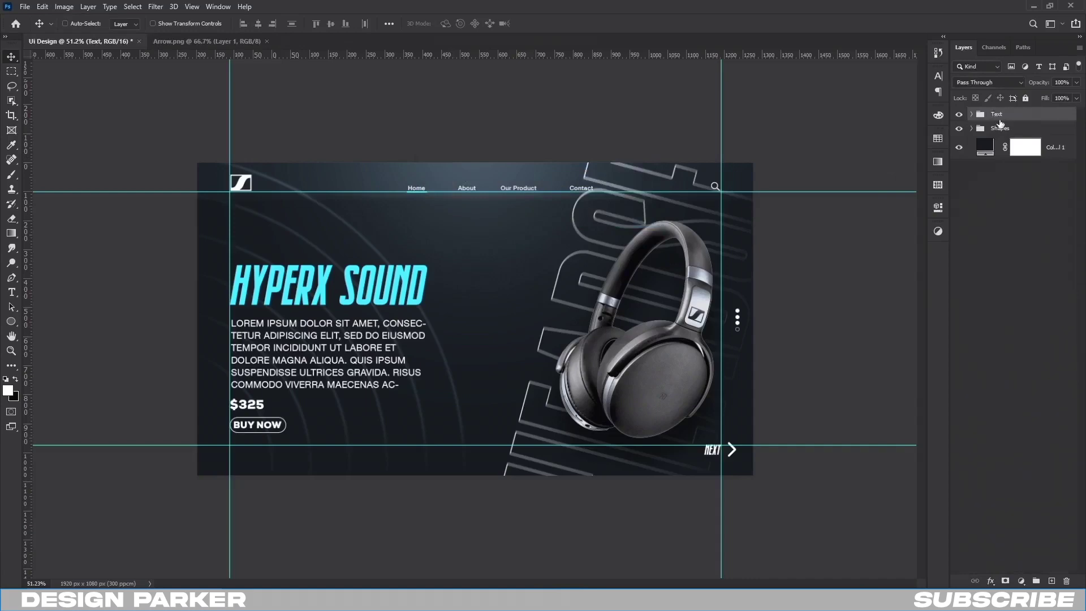